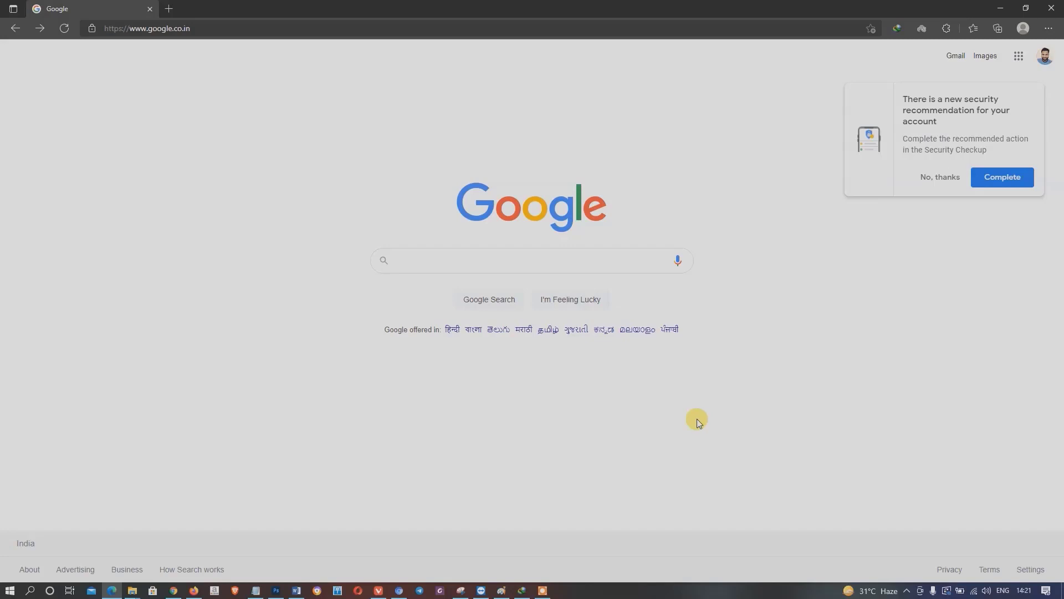
Search Google for Grammarly and open the official Grammarly website.
click(546, 263)
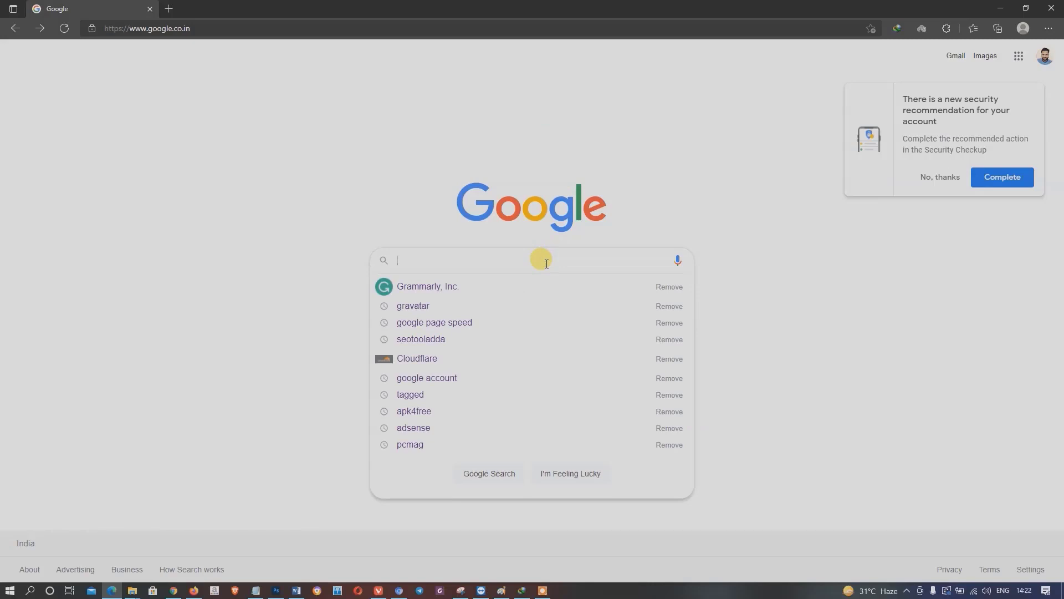
click(479, 280)
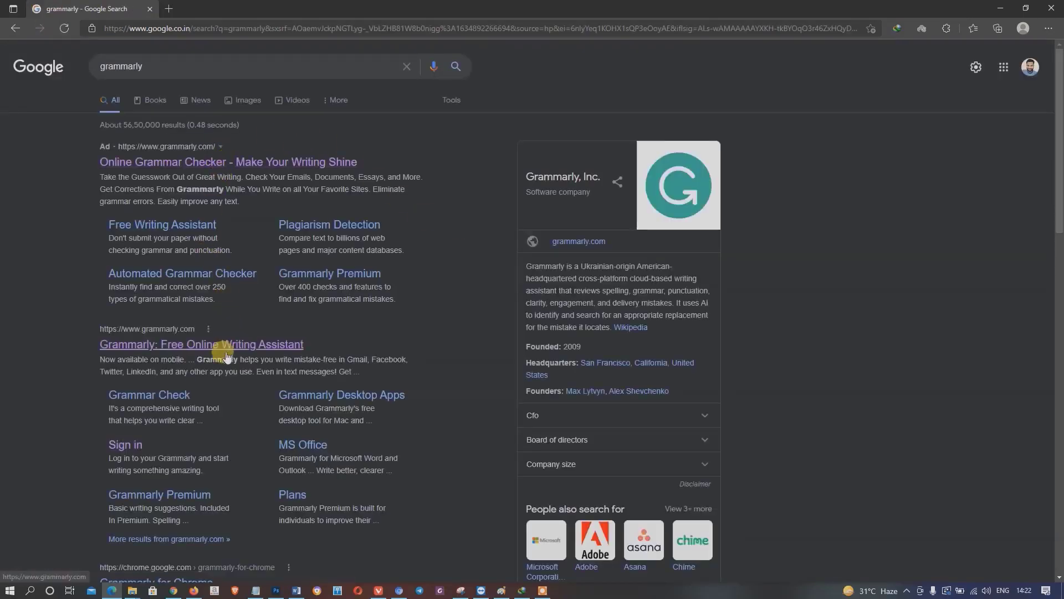
click(227, 353)
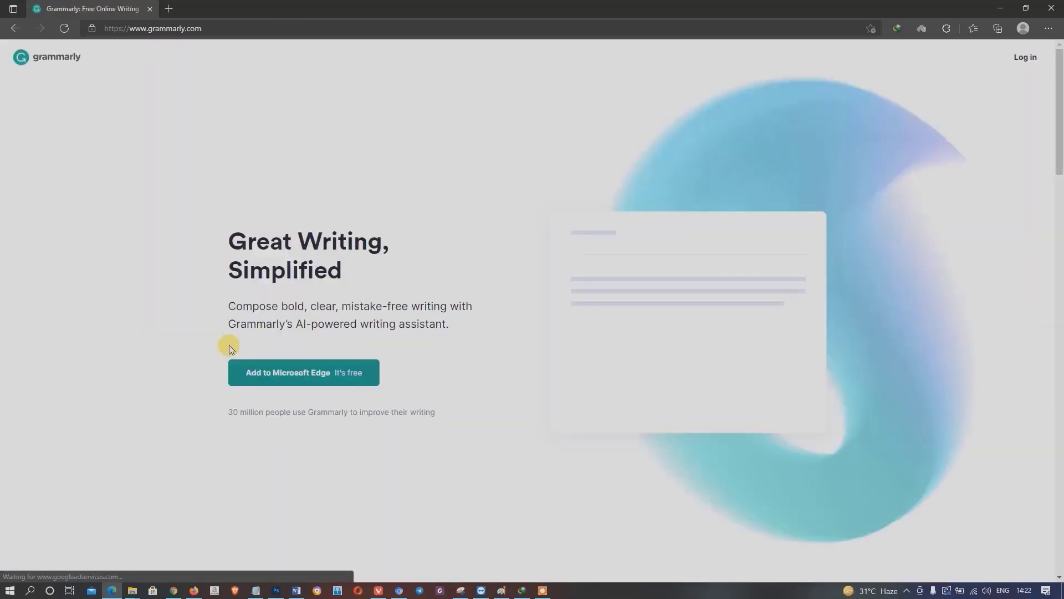
Open the Grammarly sign-up form and try to register with the saved email, an account password and the full name.
click(1026, 58)
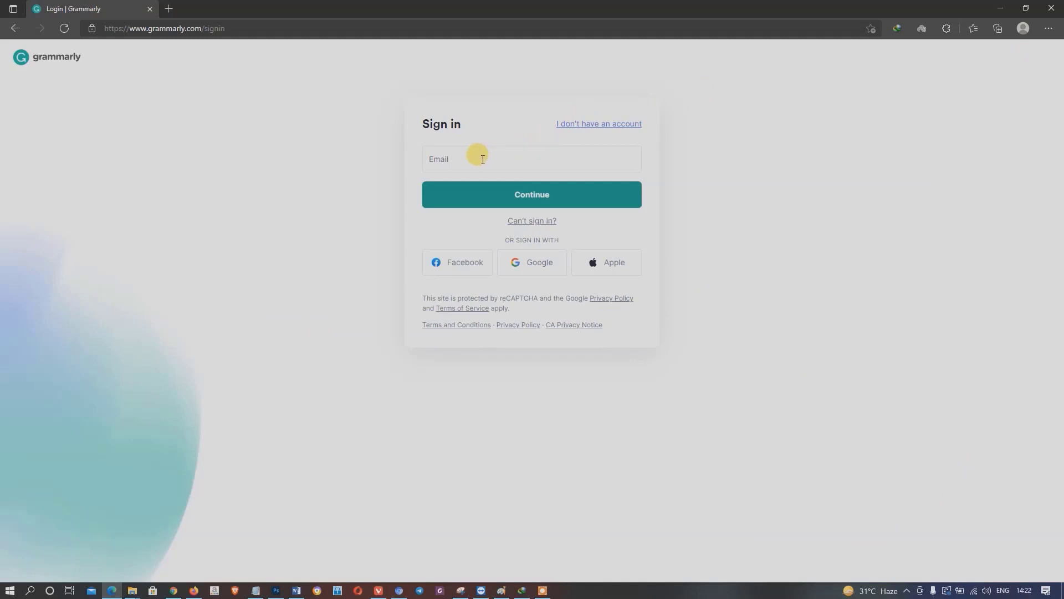
click(594, 124)
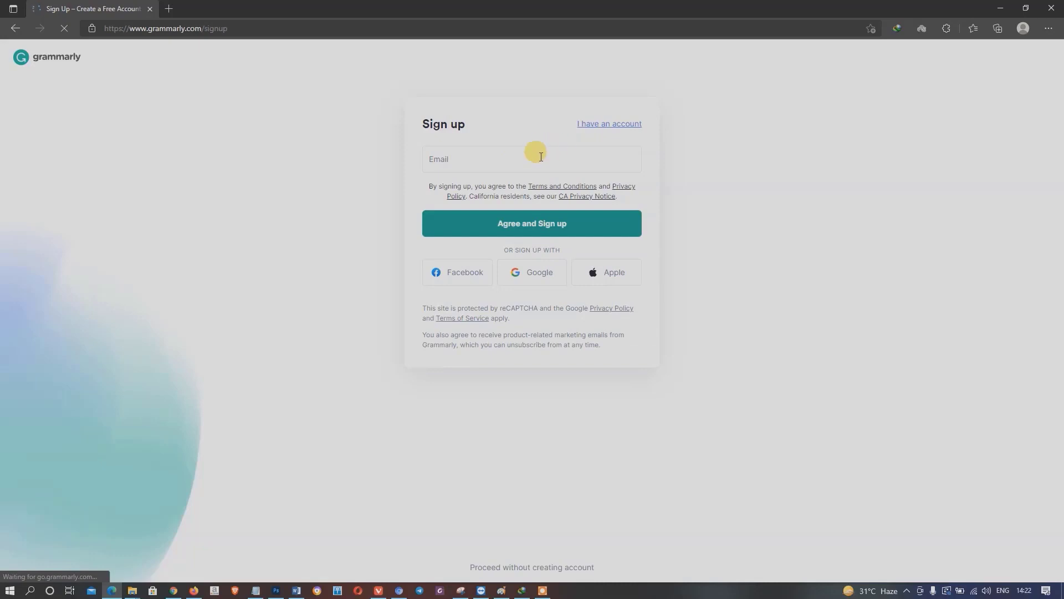
click(540, 156)
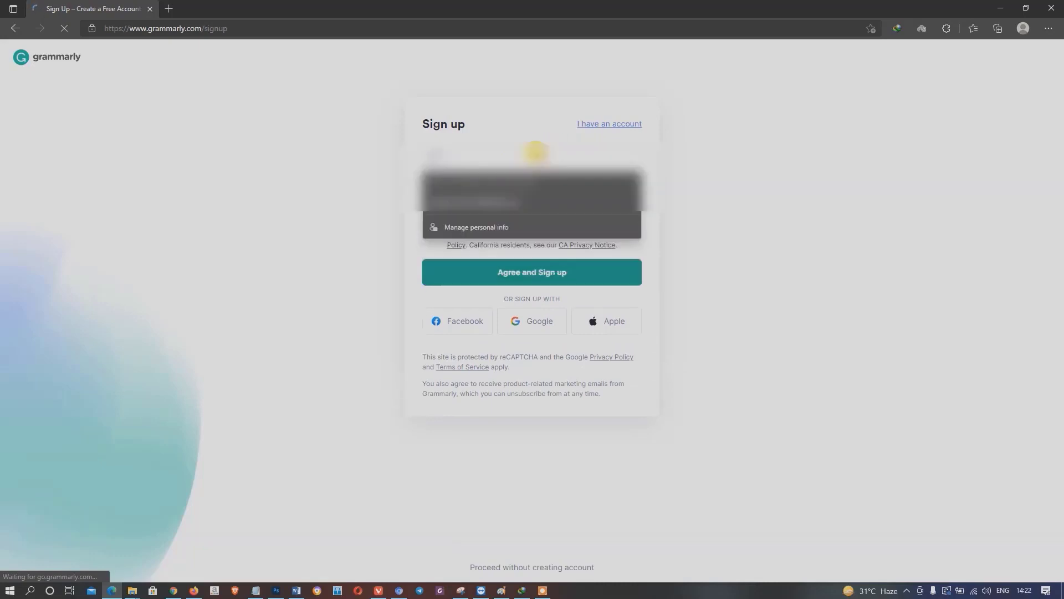
click(520, 211)
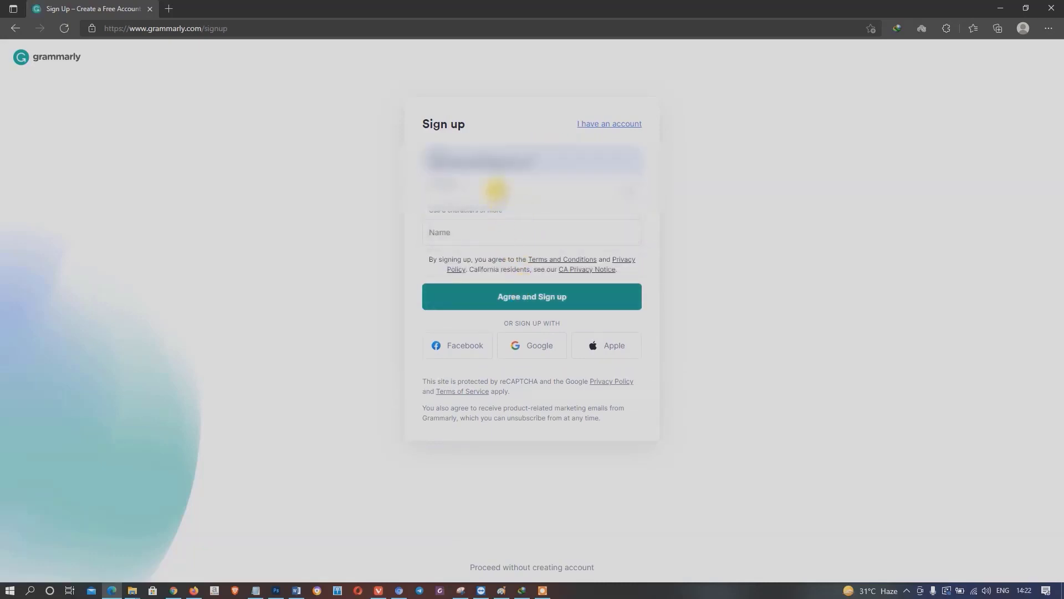
text(***)
key(BackSpace)
key(BackSpace)
text(***)
key(Tab)
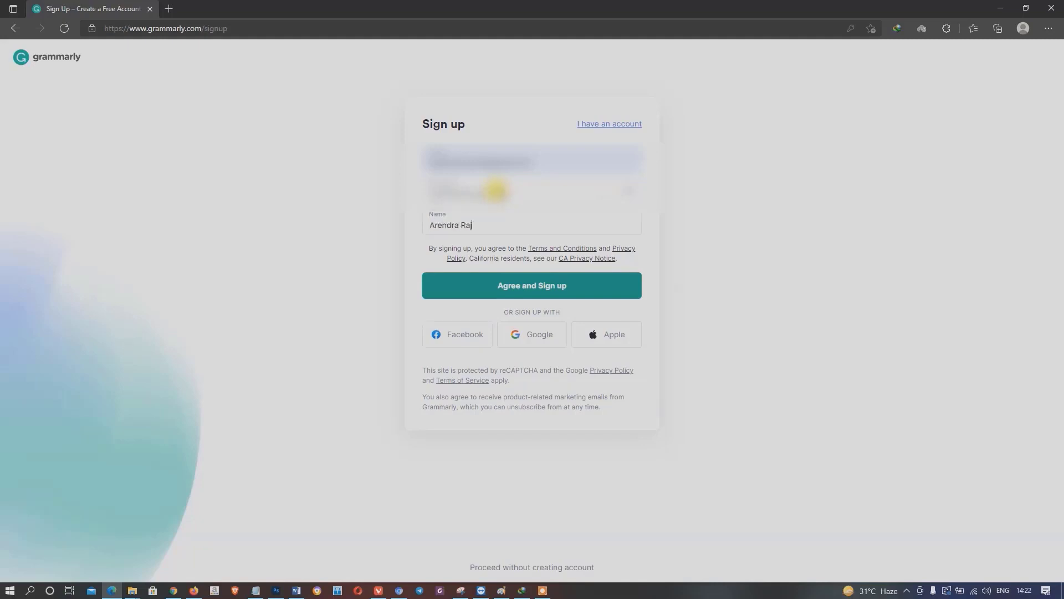
click(502, 286)
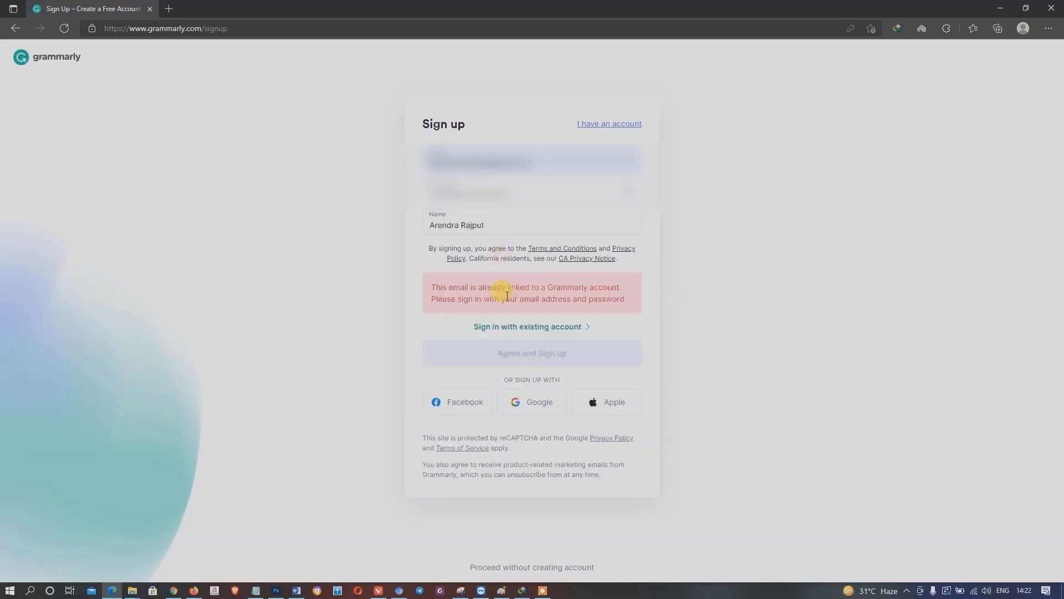
Switch to signing in with the existing account, log in to Grammarly through Google, and dismiss the browser extension offer.
click(524, 328)
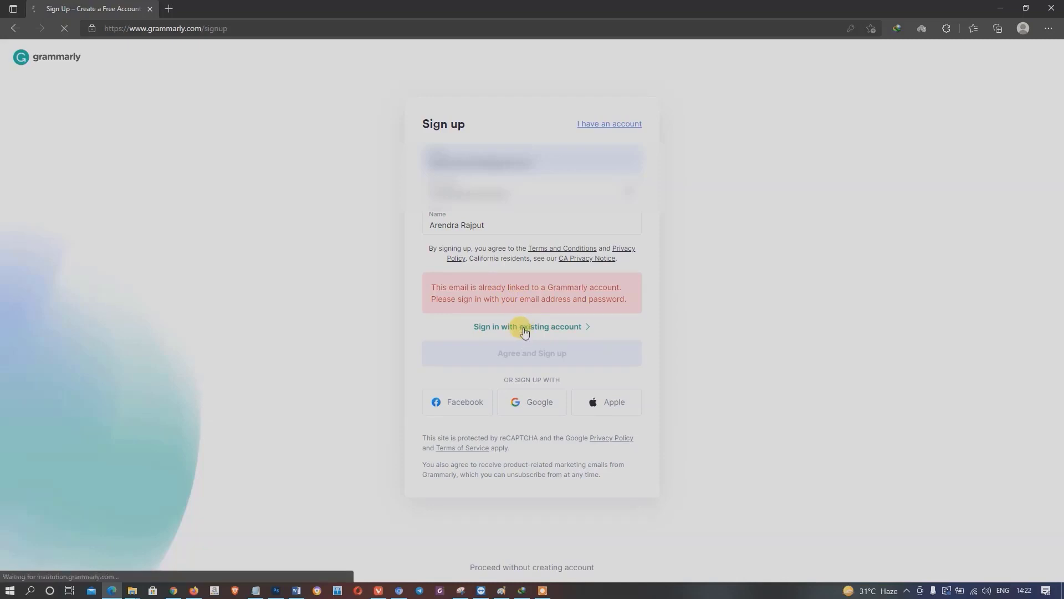
click(511, 164)
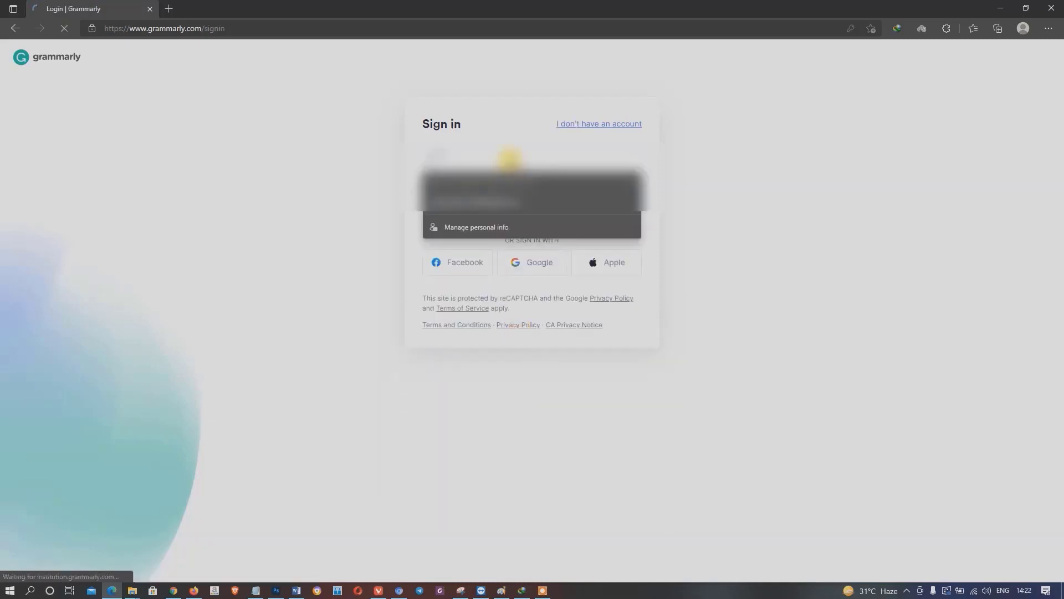
click(502, 196)
click(501, 194)
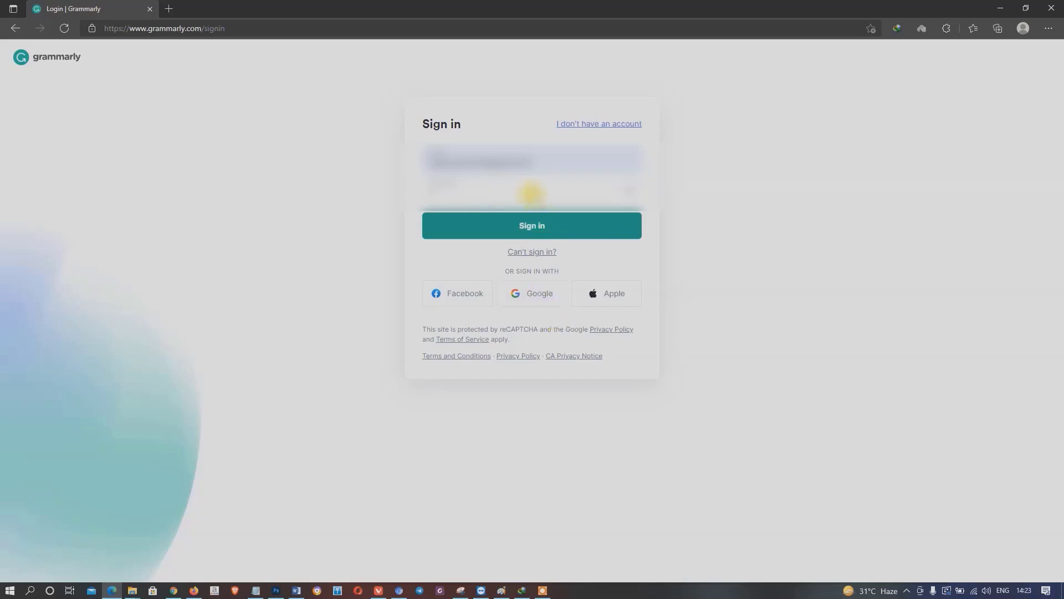
click(539, 294)
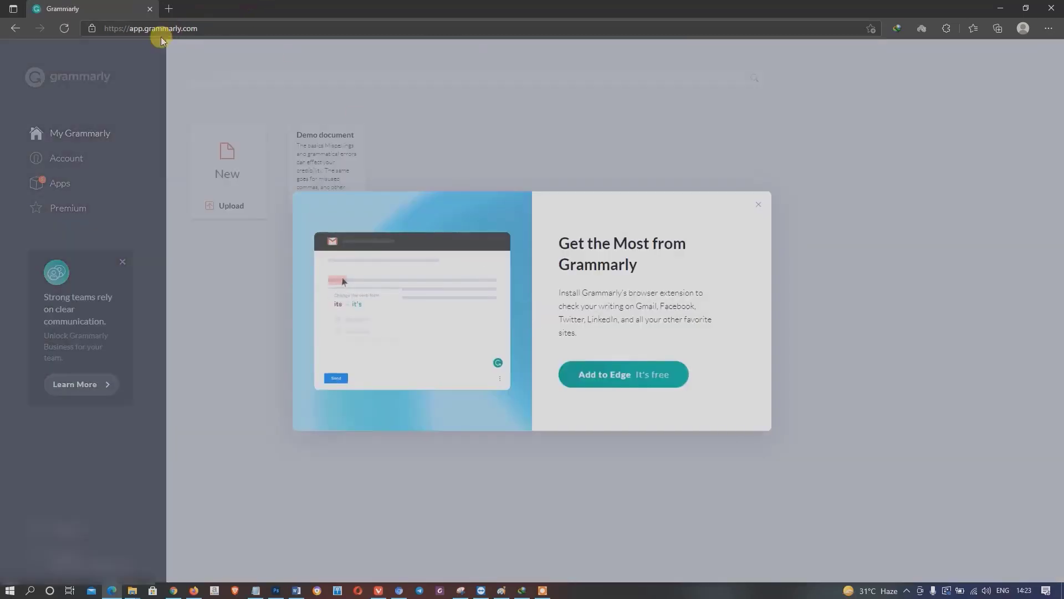
click(758, 204)
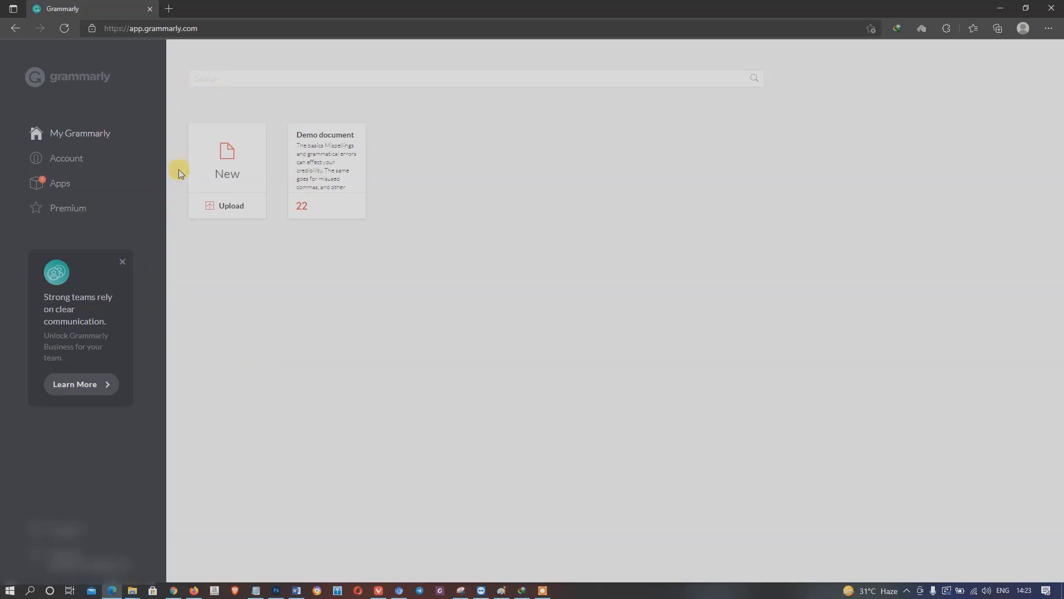
Open google.com in a new browser tab and search for "grammarly extension", reloading the page if it errors.
click(169, 9)
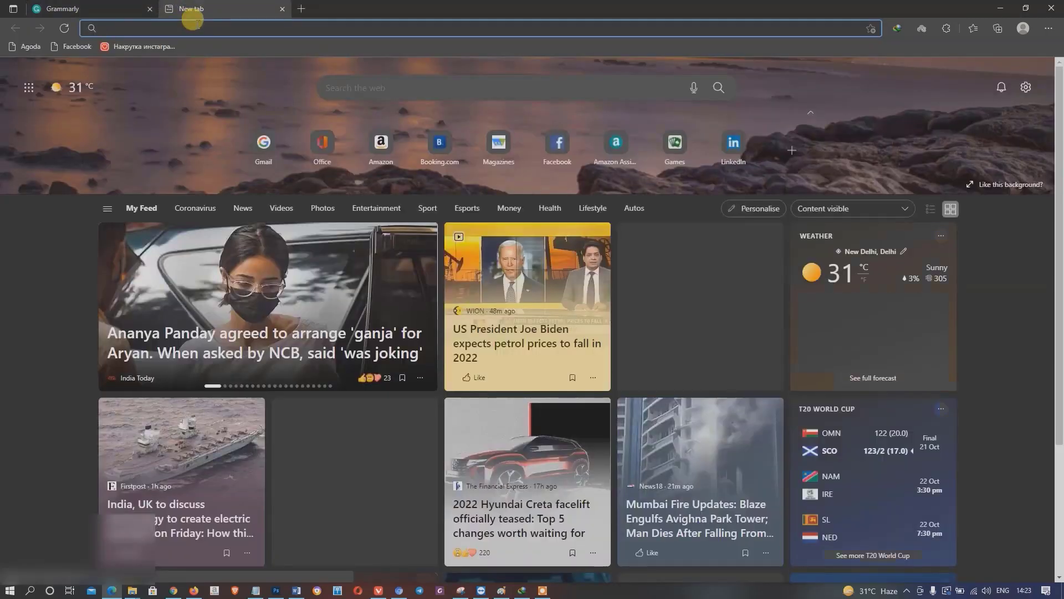
text(google)
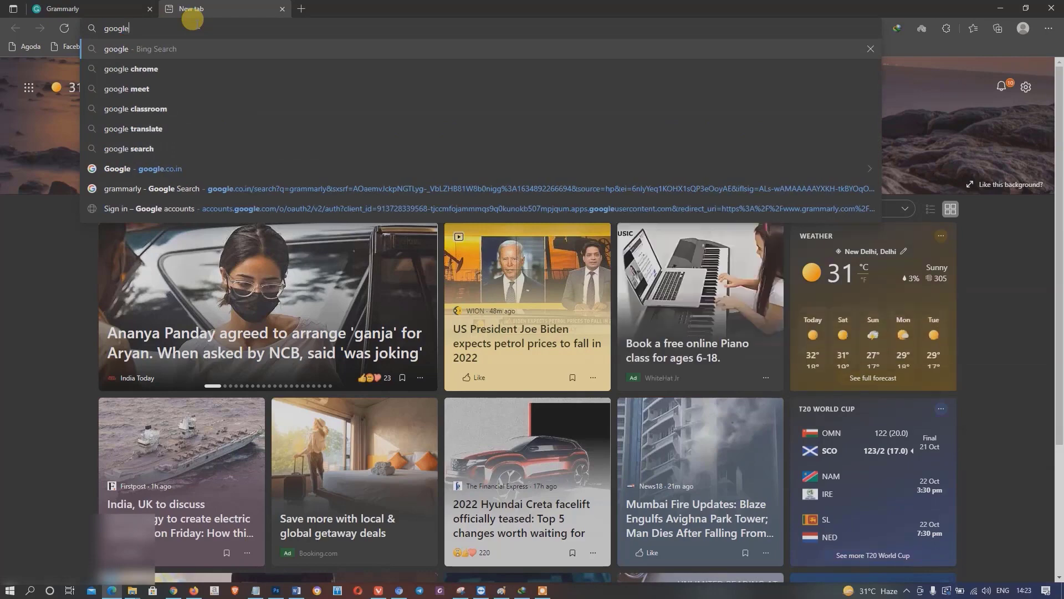
text(.co)
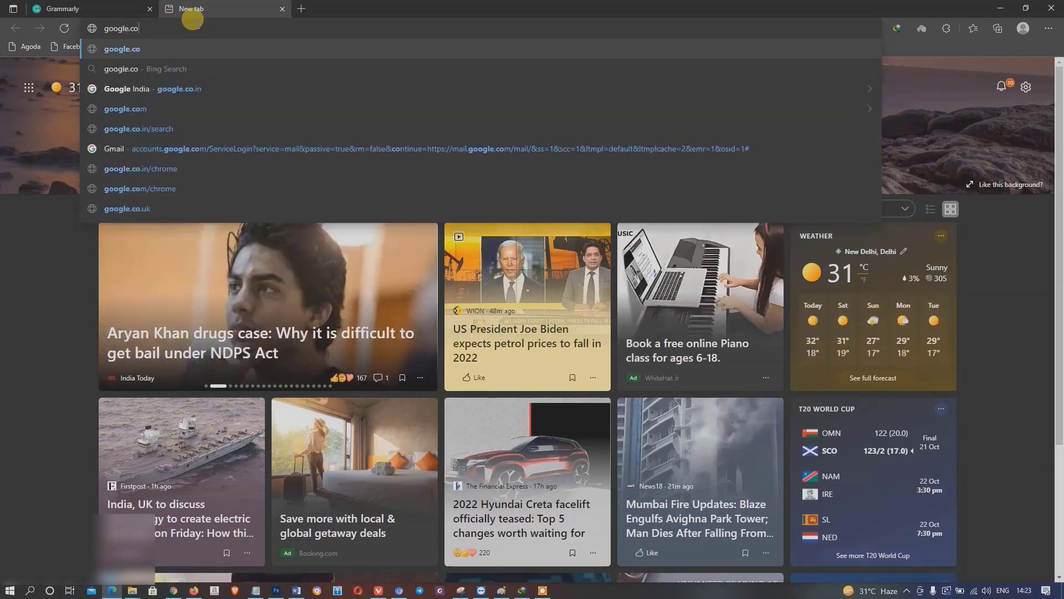
text(m)
key(Return)
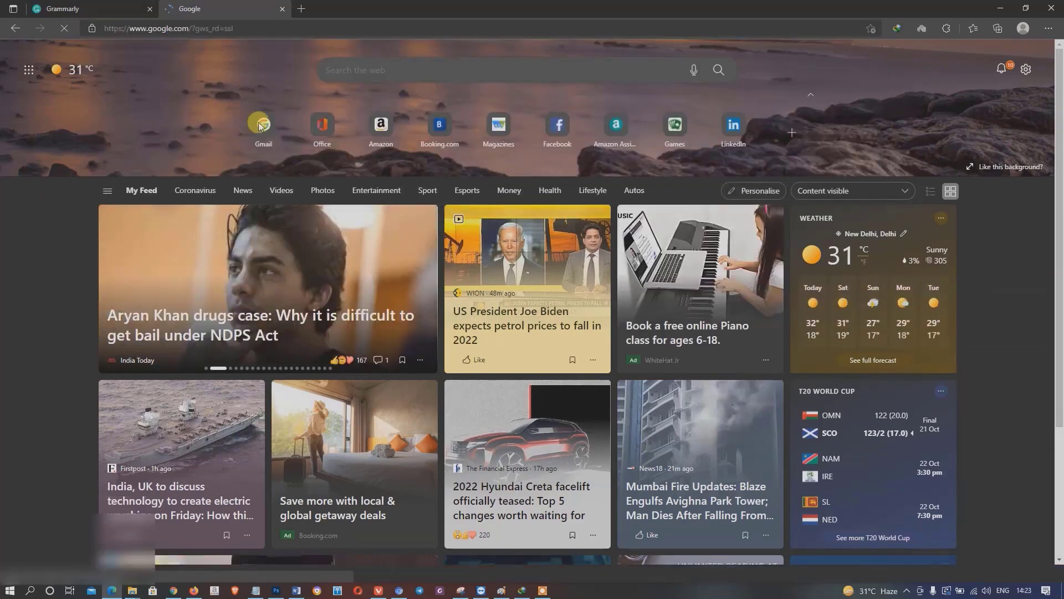
text(gramm)
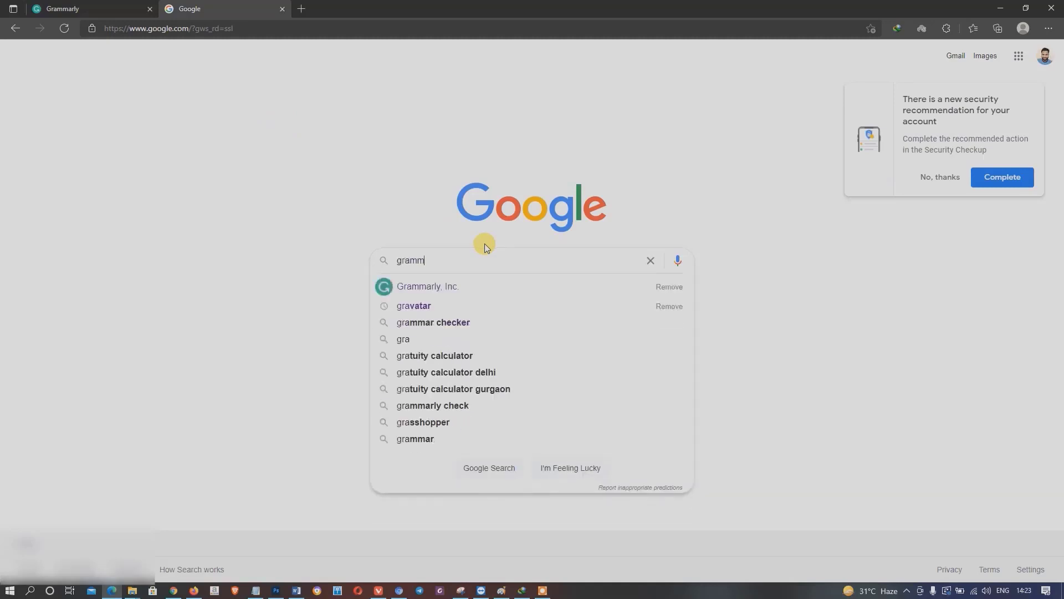
text(arly extension)
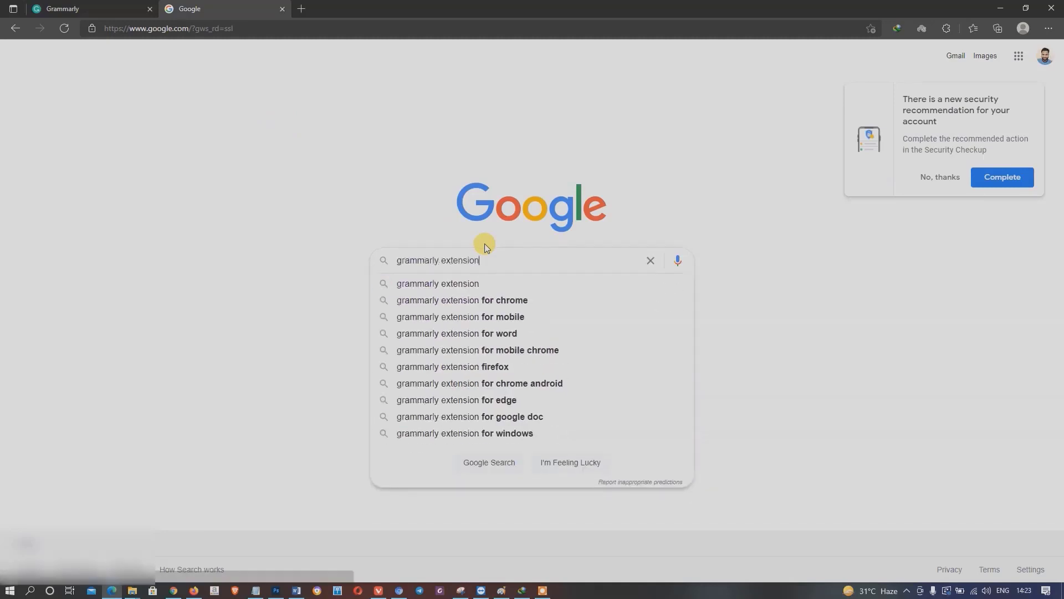
key(Return)
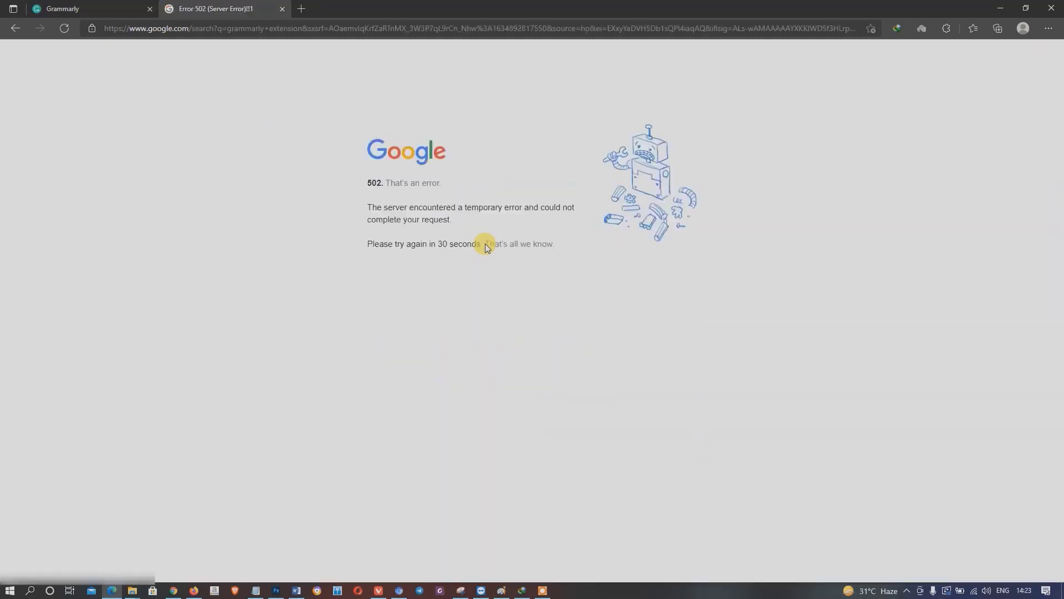
click(65, 29)
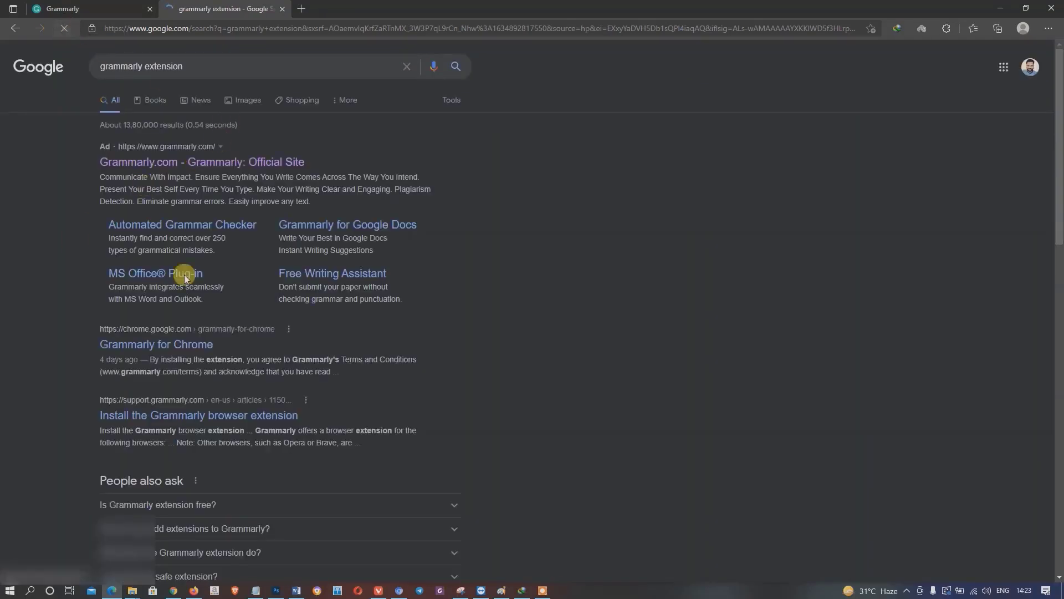
Open the Grammarly for Chrome listing in the Chrome Web Store and add the extension to Microsoft Edge.
click(135, 349)
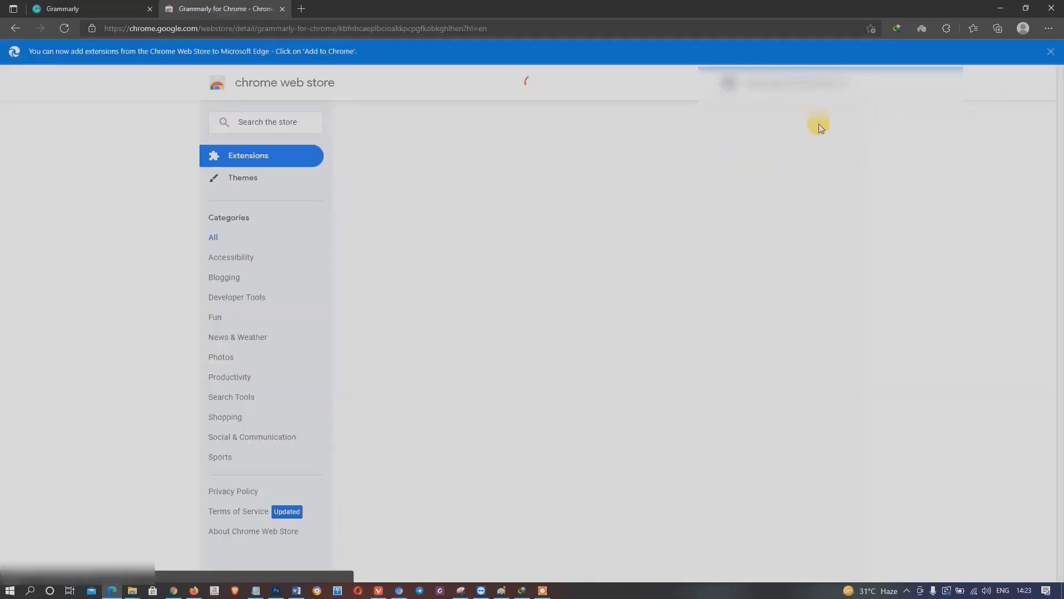
click(753, 160)
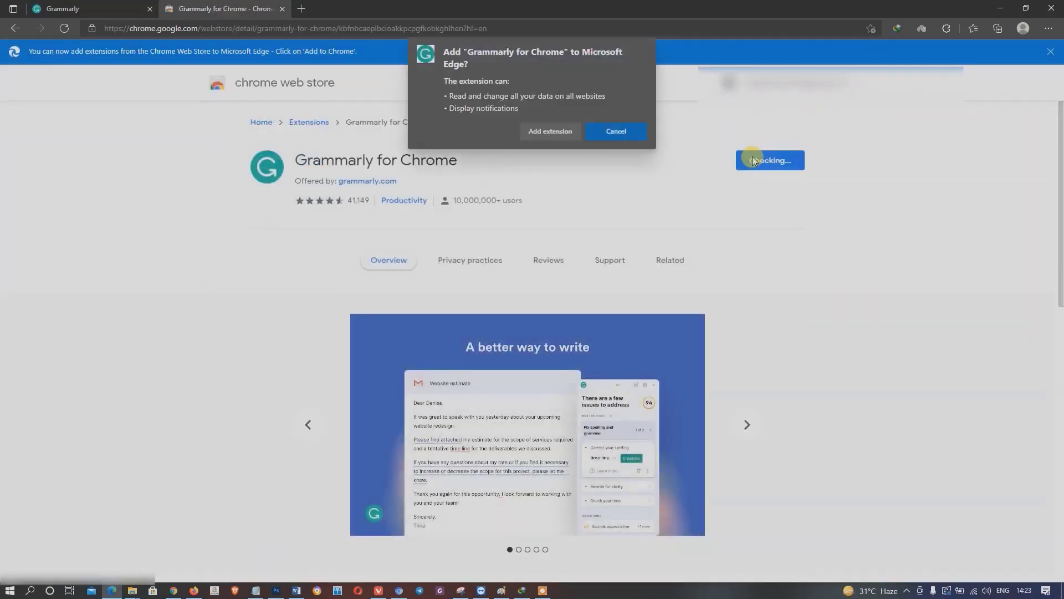
click(551, 132)
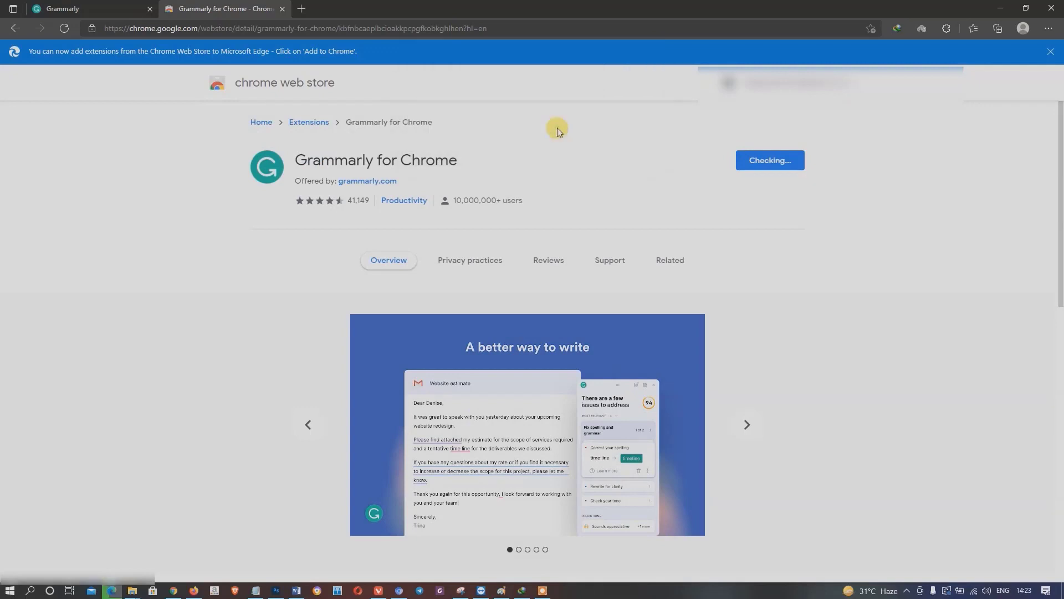
click(996, 31)
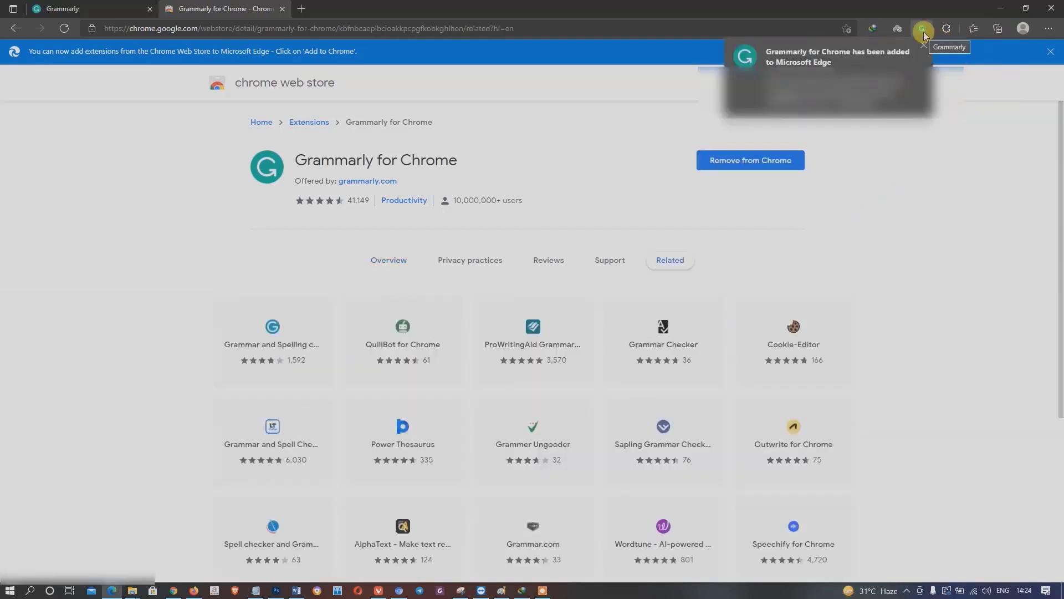
Create a new Grammarly document and paste in the entire web series article copied from the open Word document.
click(114, 6)
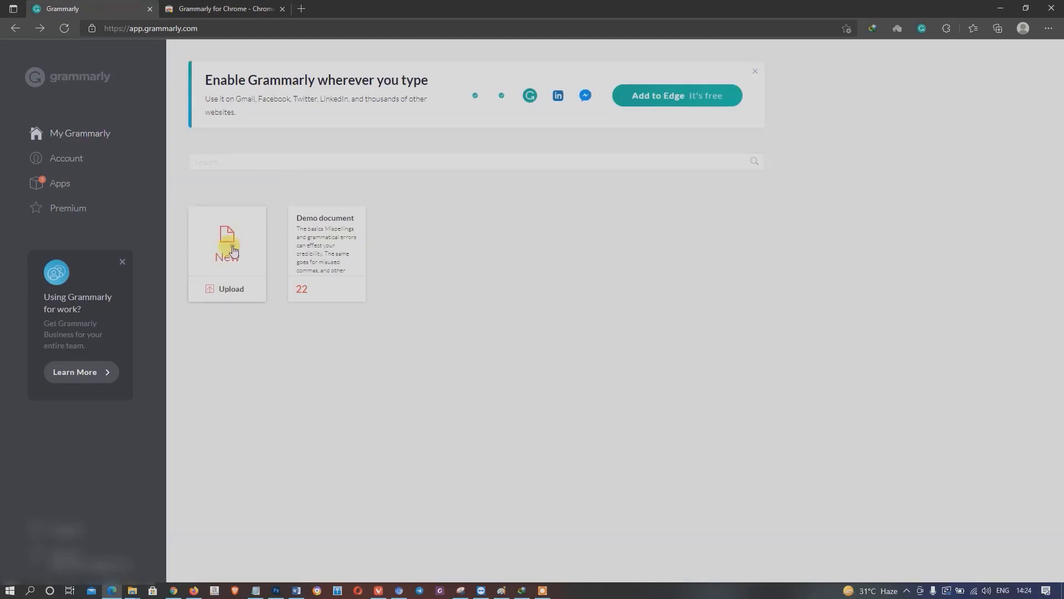
click(233, 250)
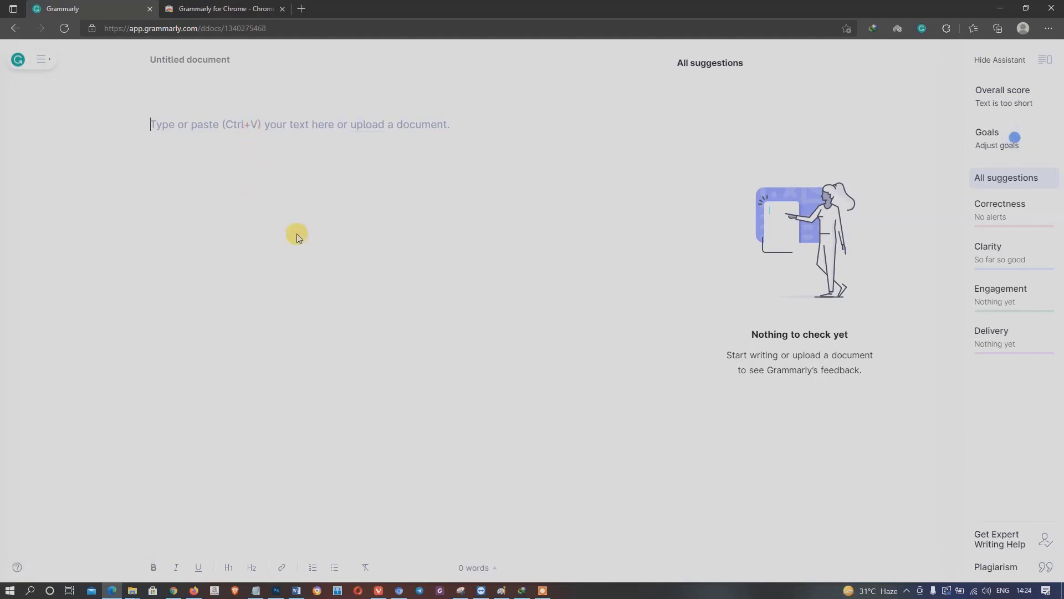
click(294, 591)
key(ctrl+a)
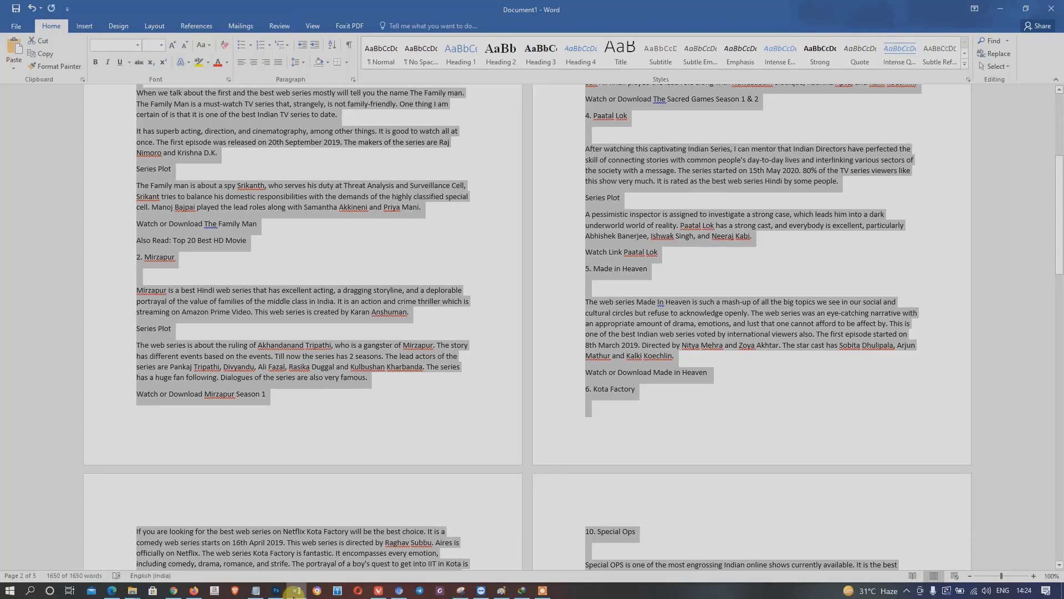
click(294, 592)
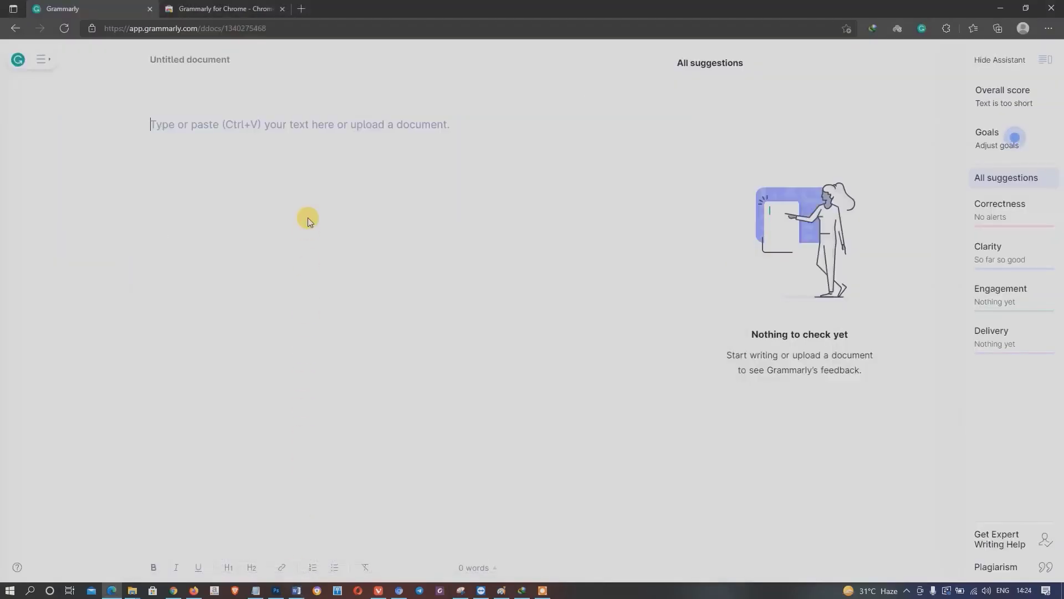
key(ctrl+v)
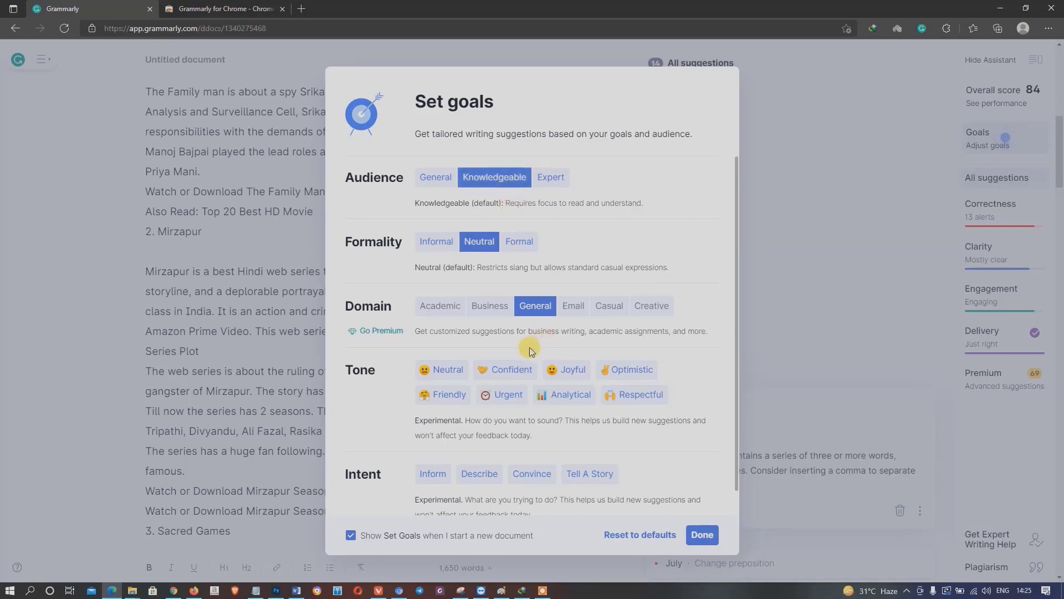
Review the writing goals and accept the defaults: Knowledgeable audience, Neutral formality and General domain.
scroll(530, 355, down, 1)
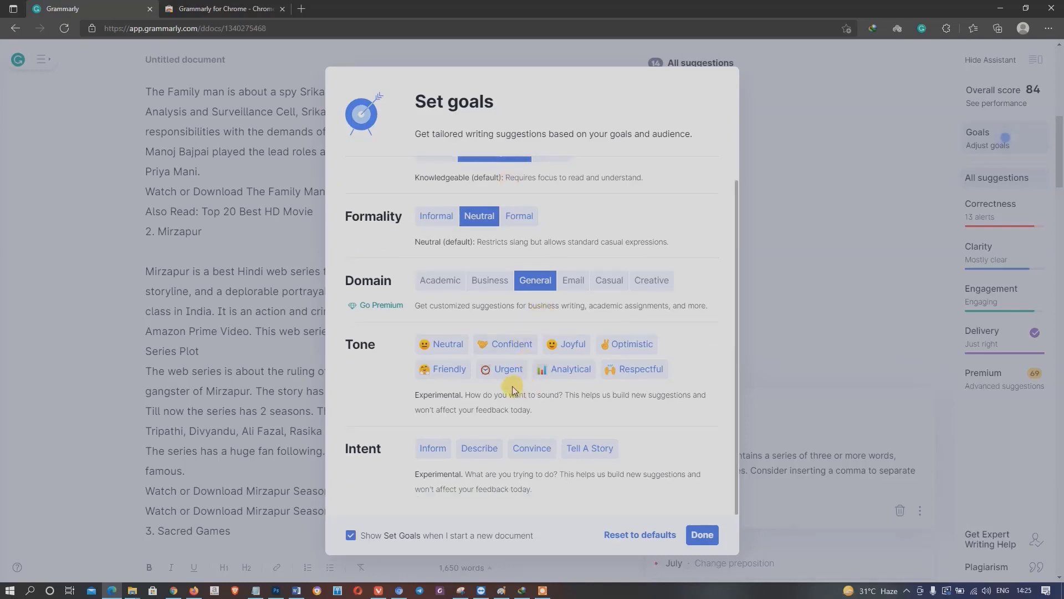
click(701, 534)
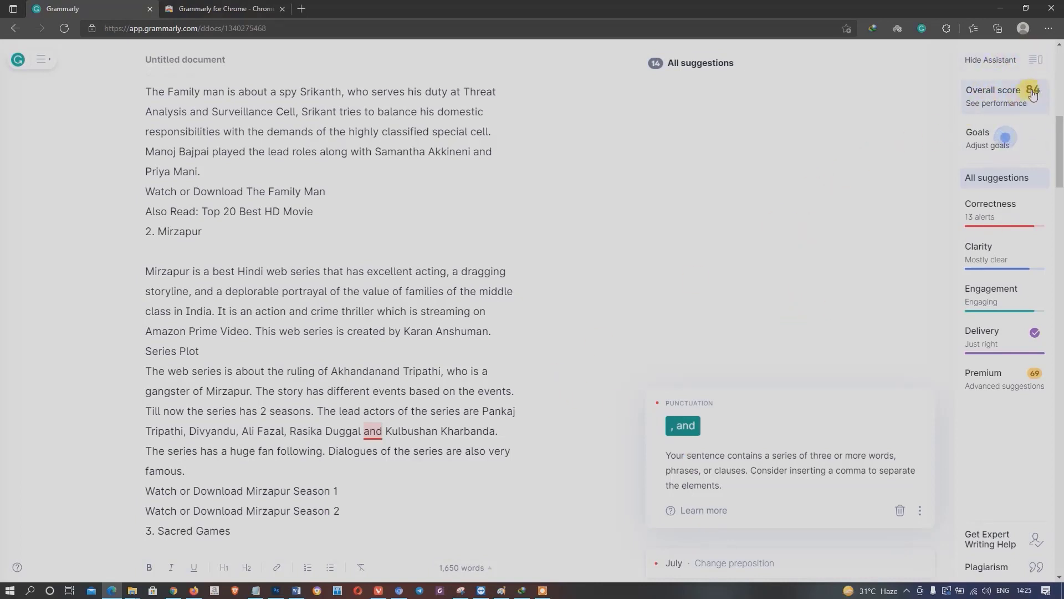
Accept the corrections ", and" in the Mirzapur cast list, plus "on July" and "for" in the Sacred Games paragraph.
click(677, 435)
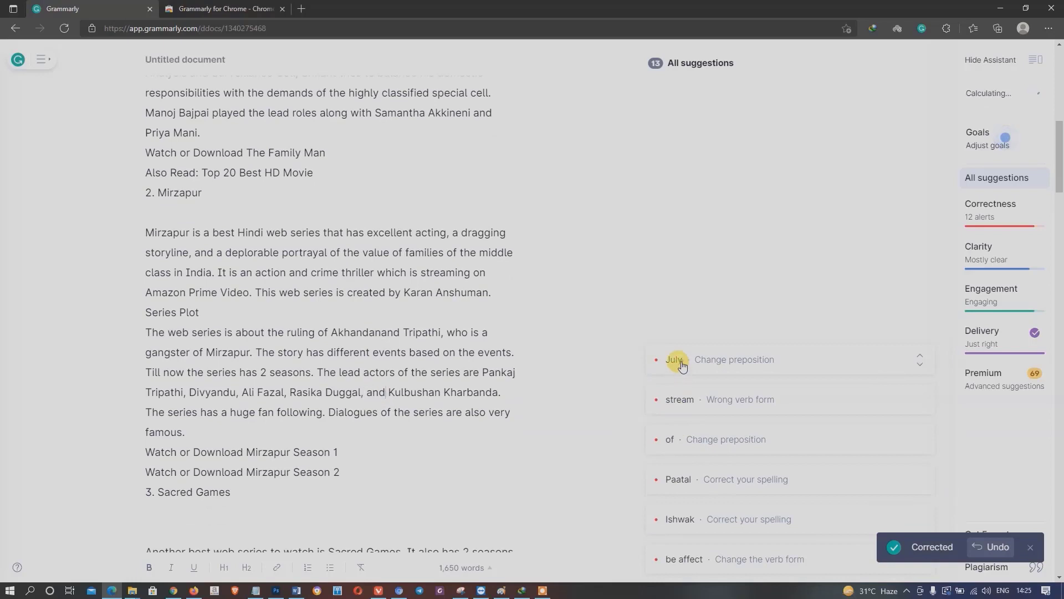
click(682, 374)
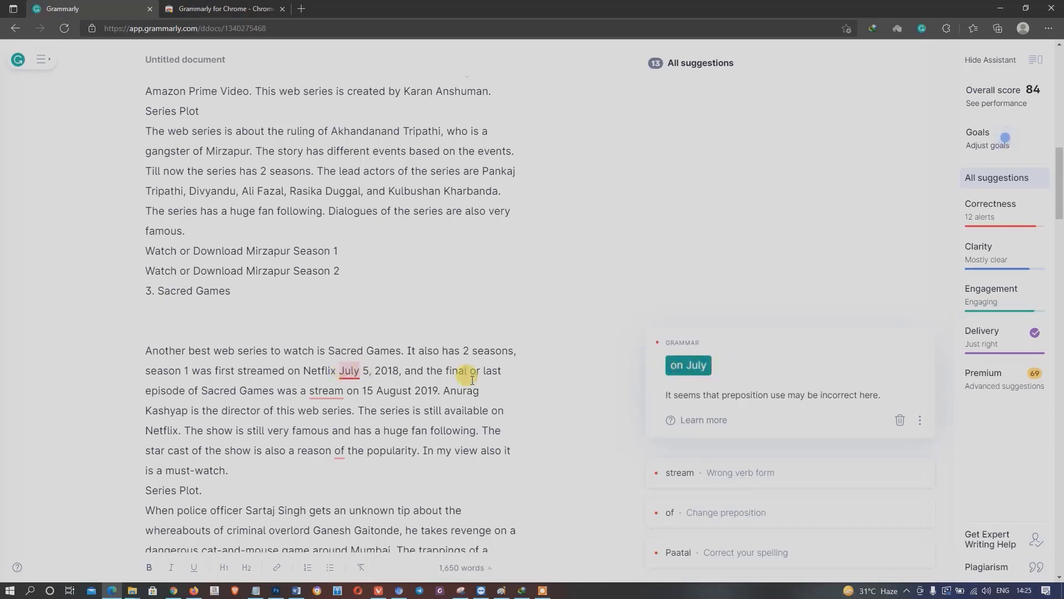
click(687, 366)
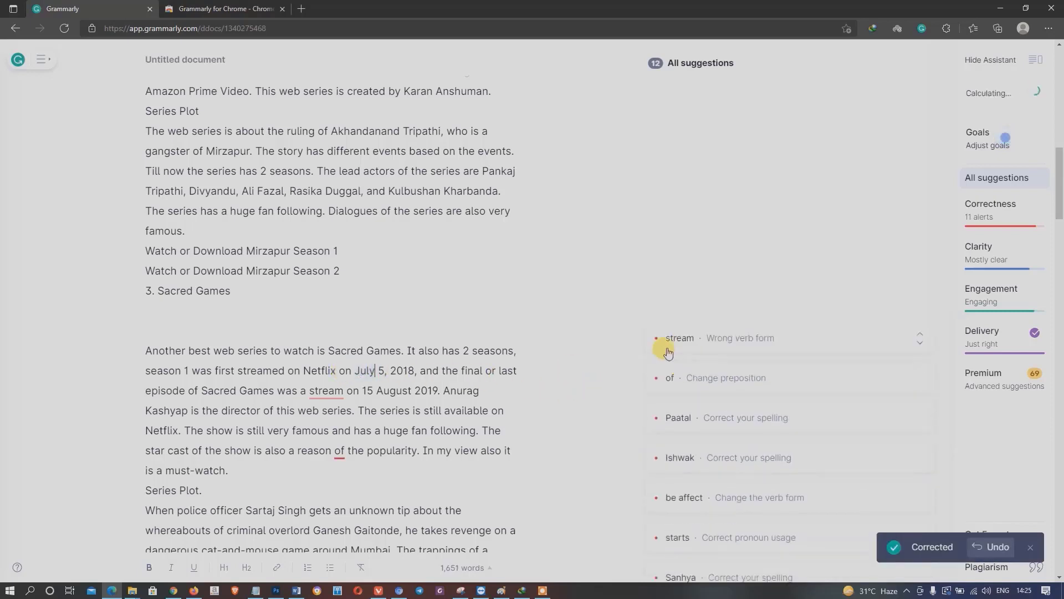
click(666, 343)
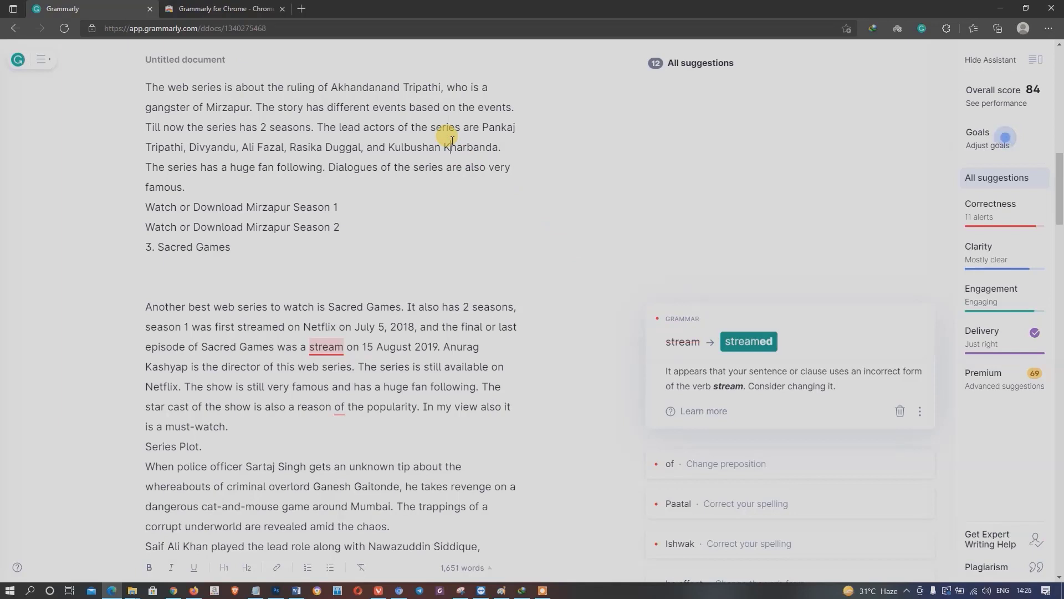
click(669, 464)
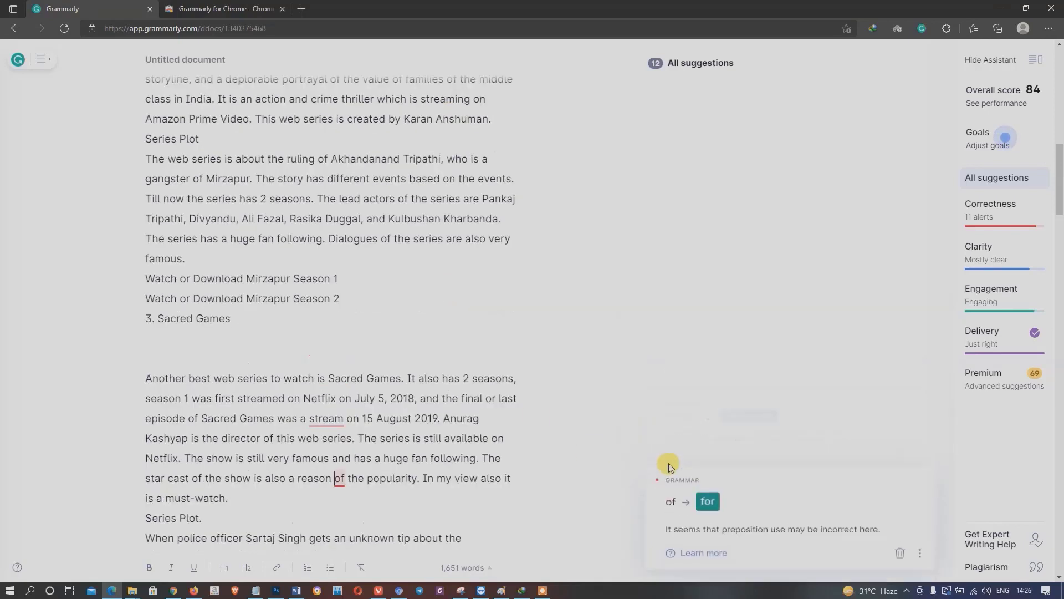
click(708, 474)
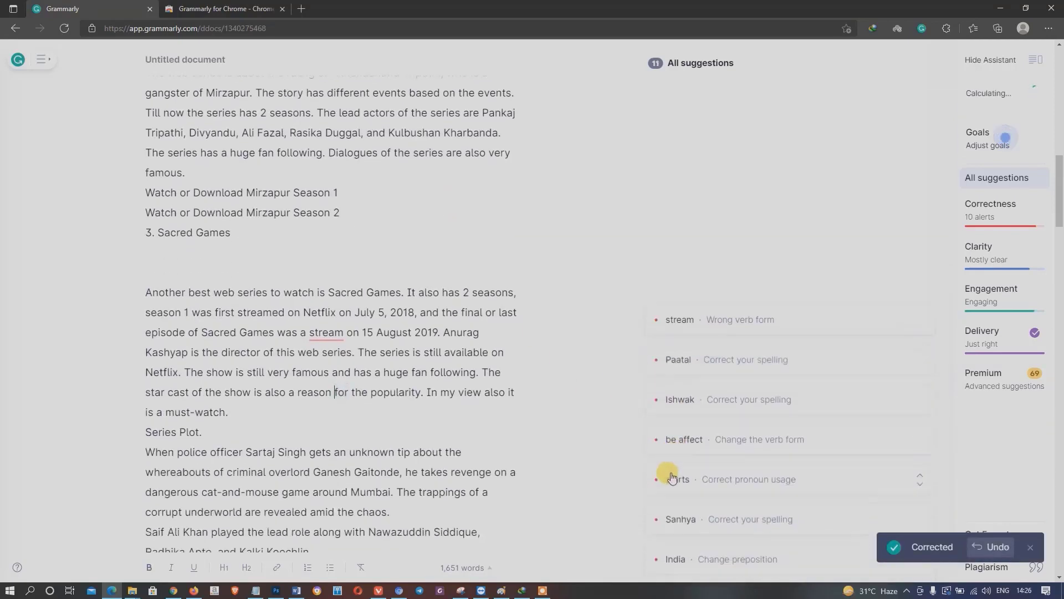
Check the spelling suggestions for "Paatal" and "Ishwak", and accept the verb-form correction "be affected" in the Made in Heaven paragraph.
click(676, 402)
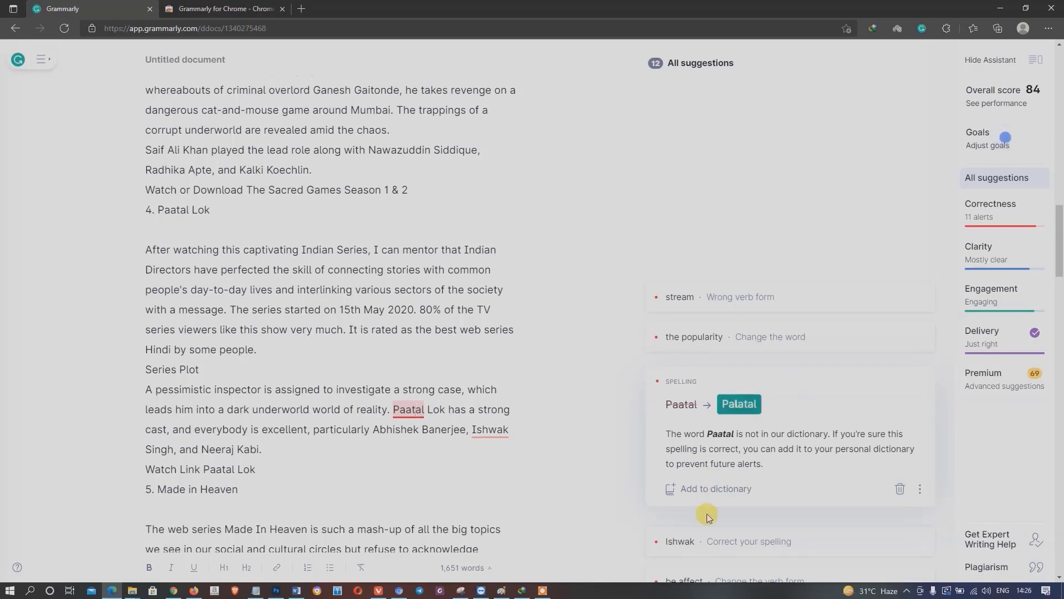
click(683, 541)
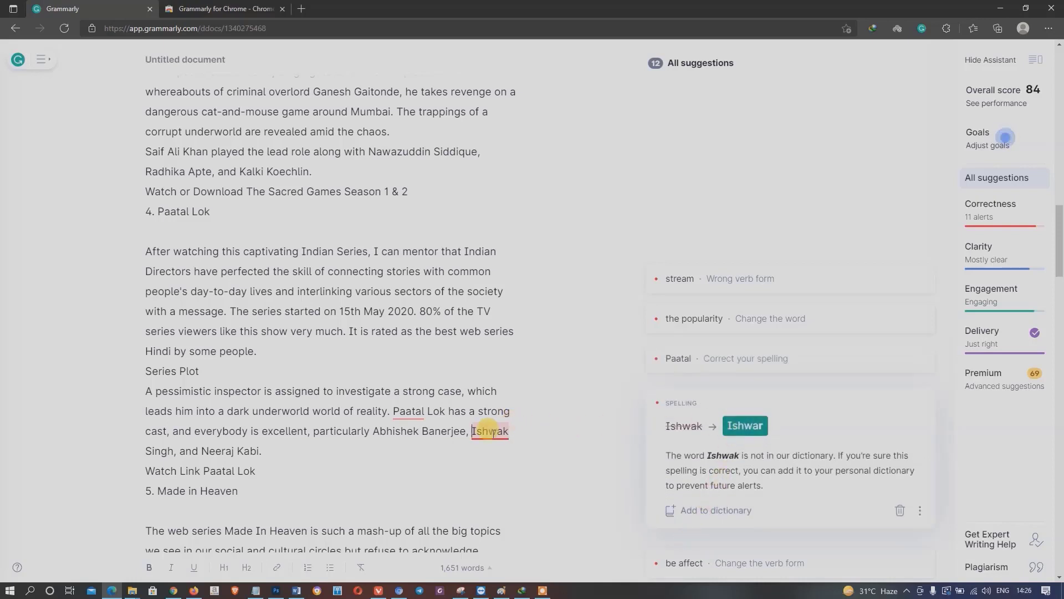
scroll(740, 438, down, 3)
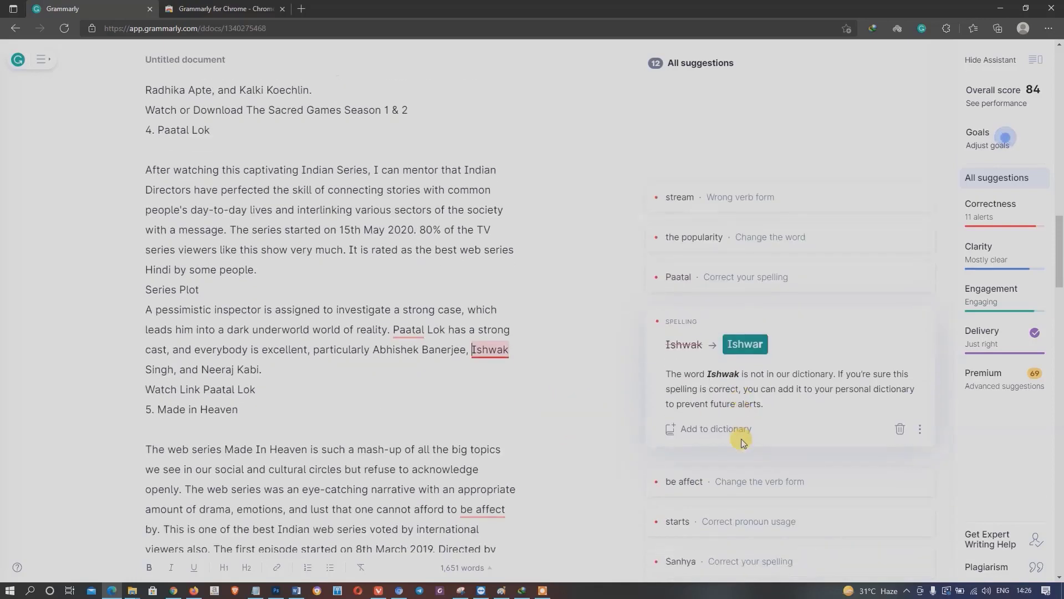
click(687, 411)
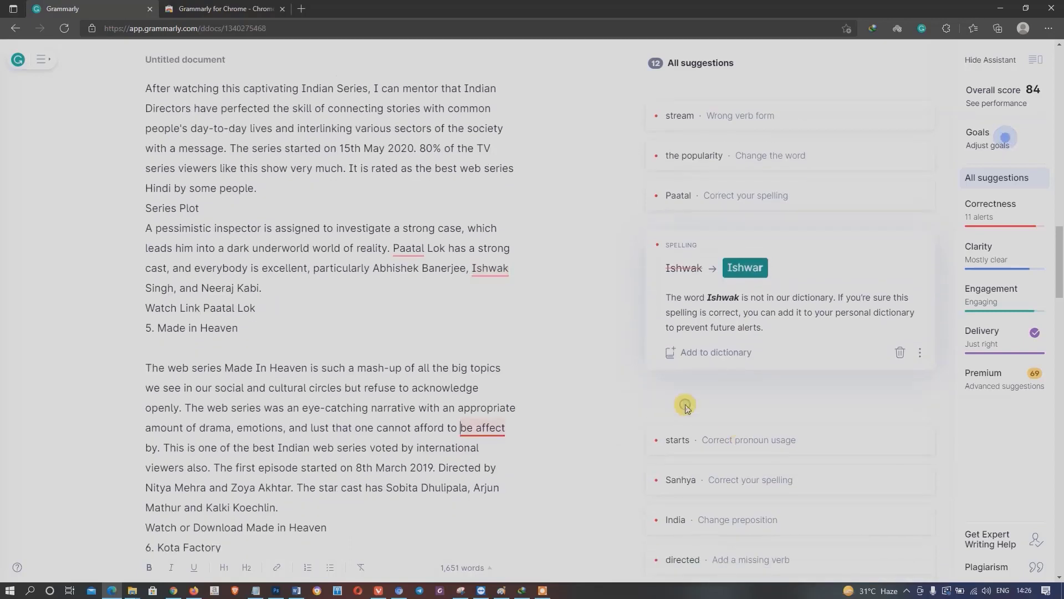
click(759, 418)
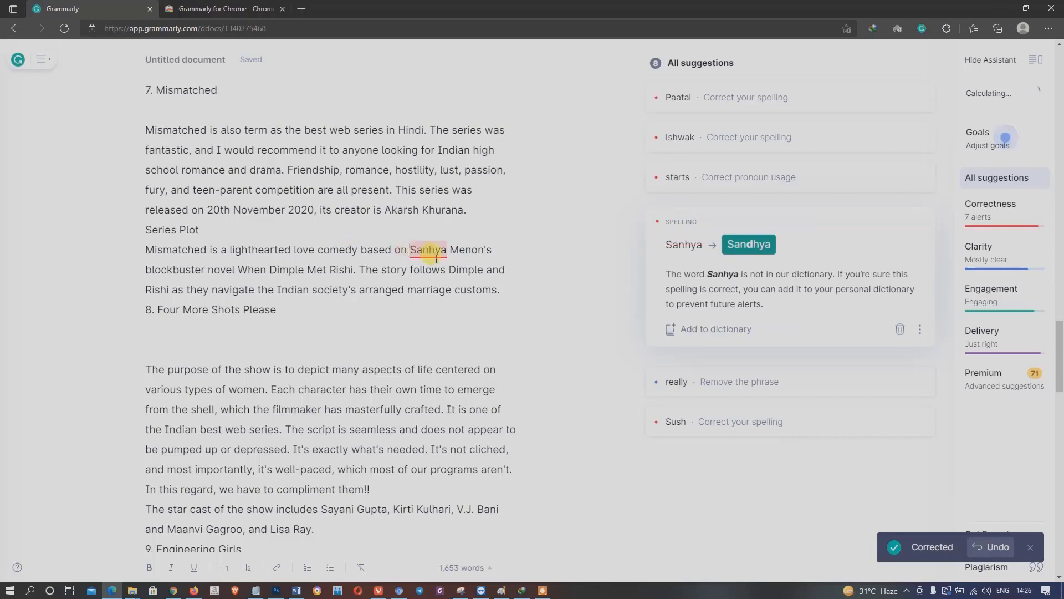
Accept the pronoun correction "that starts" in the Kota Factory paragraph, and open the verb-form suggestion for "stream".
click(693, 178)
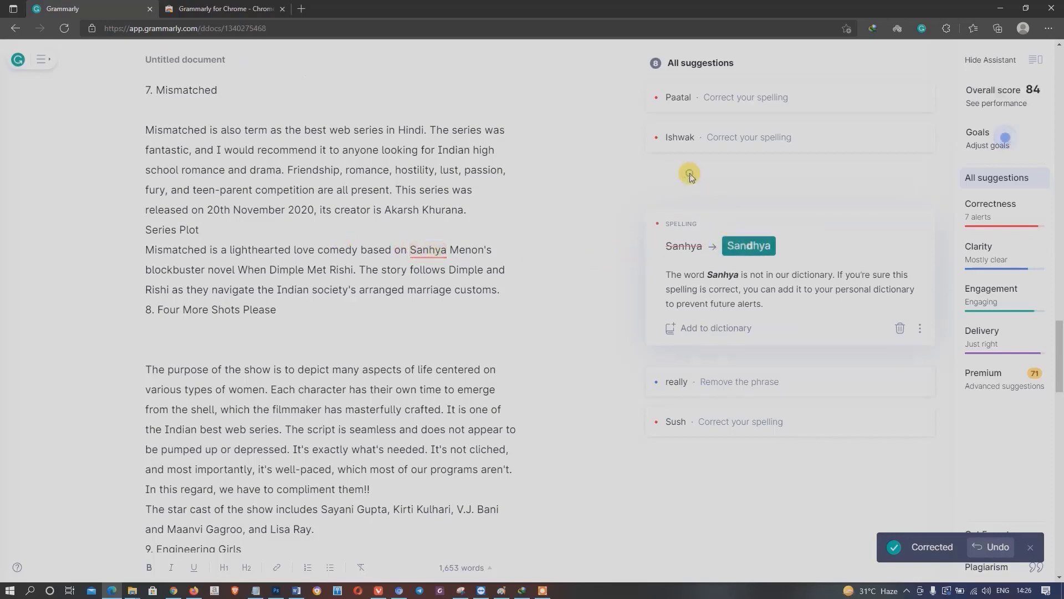
click(682, 179)
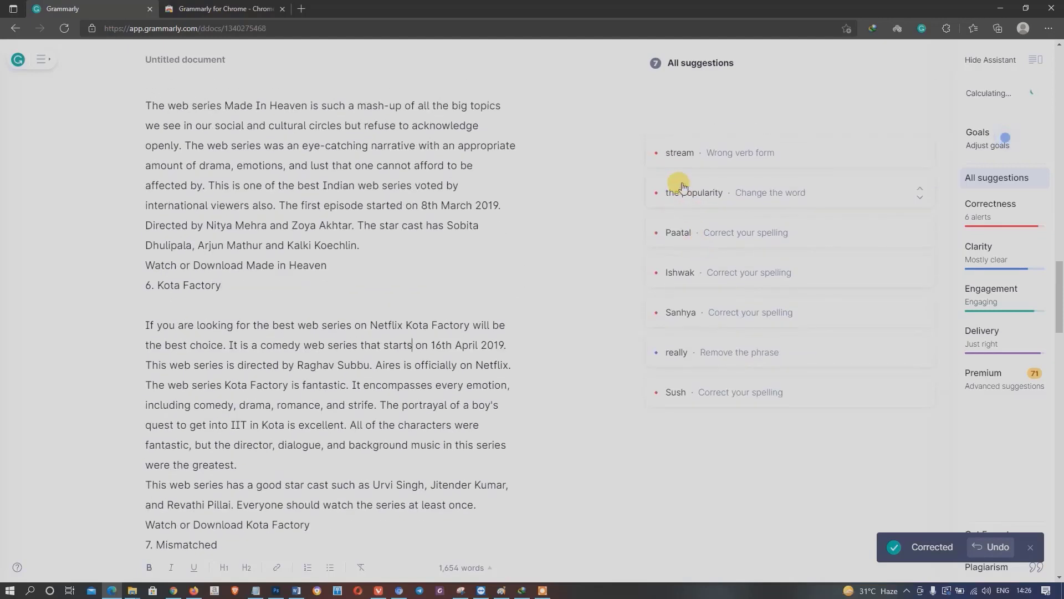
click(677, 151)
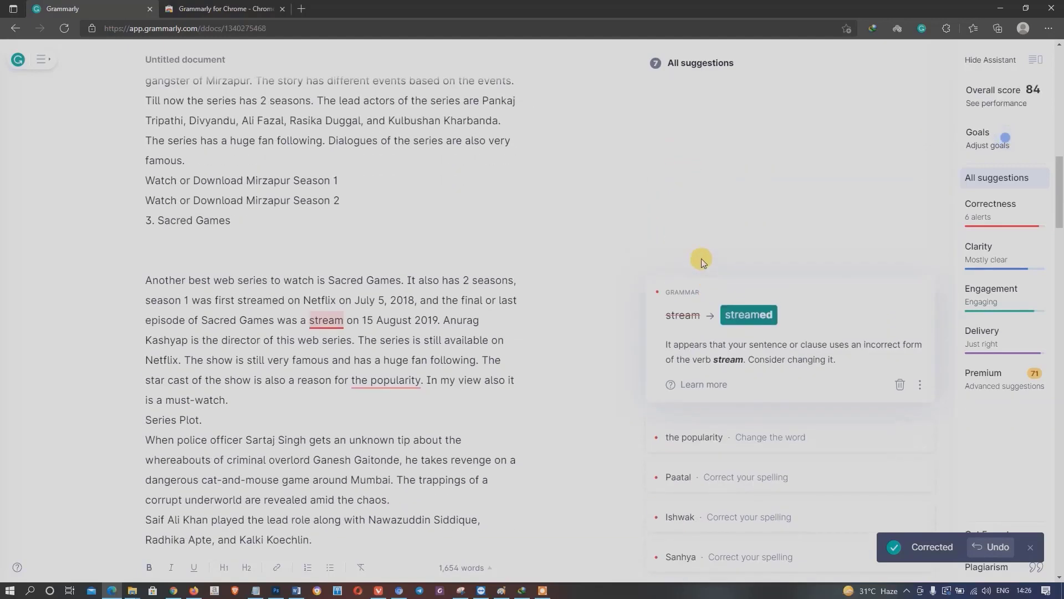
Hide and show the writing assistant again, and look over the document, edit and account options of the editor.
click(1034, 61)
click(1034, 60)
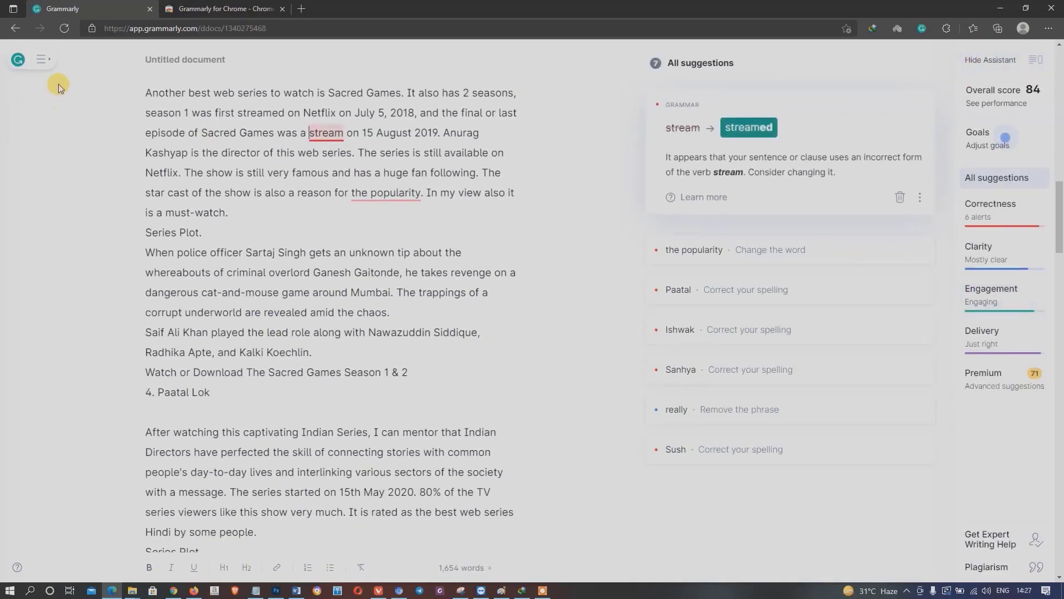
click(44, 59)
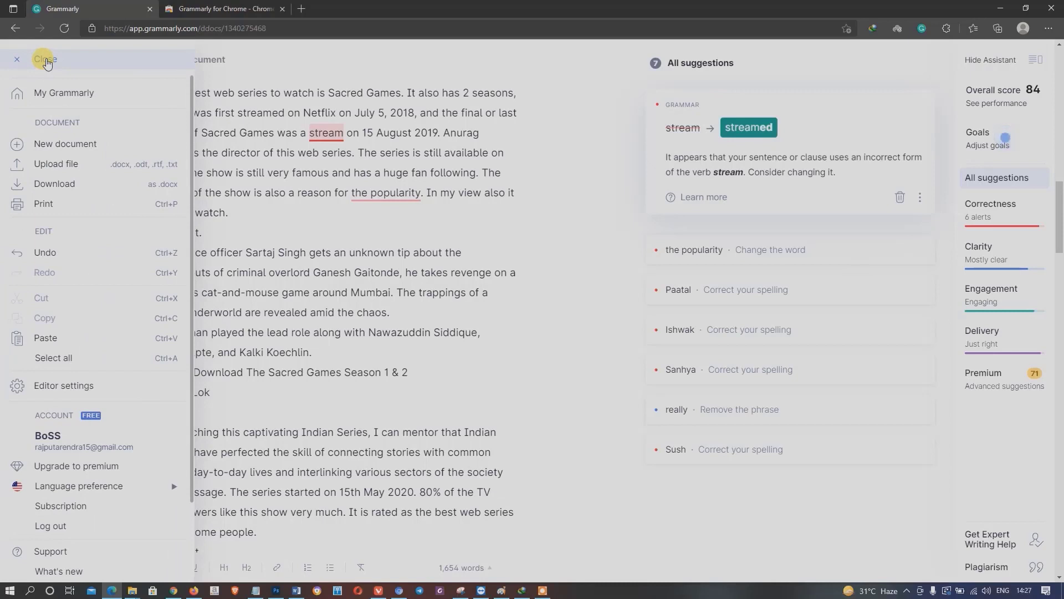
mouse_move(95, 495)
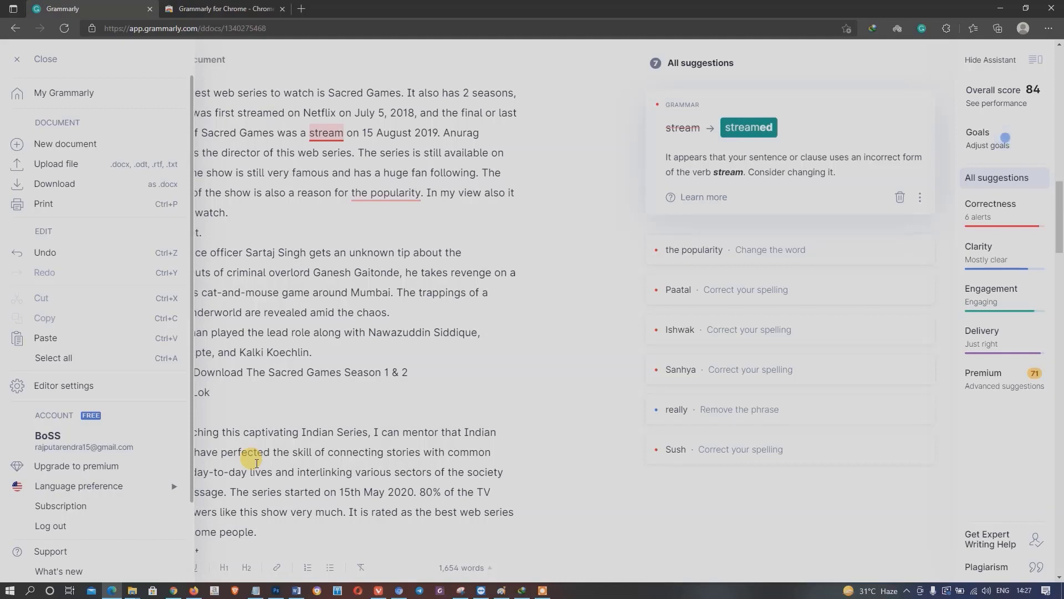
click(590, 331)
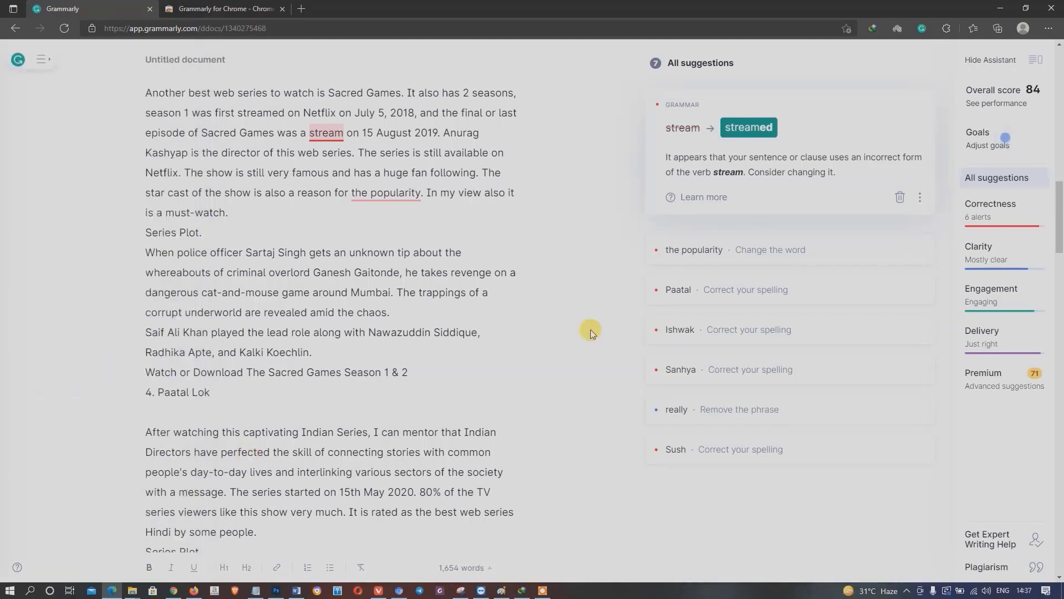
Examine the document's performance report, including its word count and readability score, and close it.
click(1028, 93)
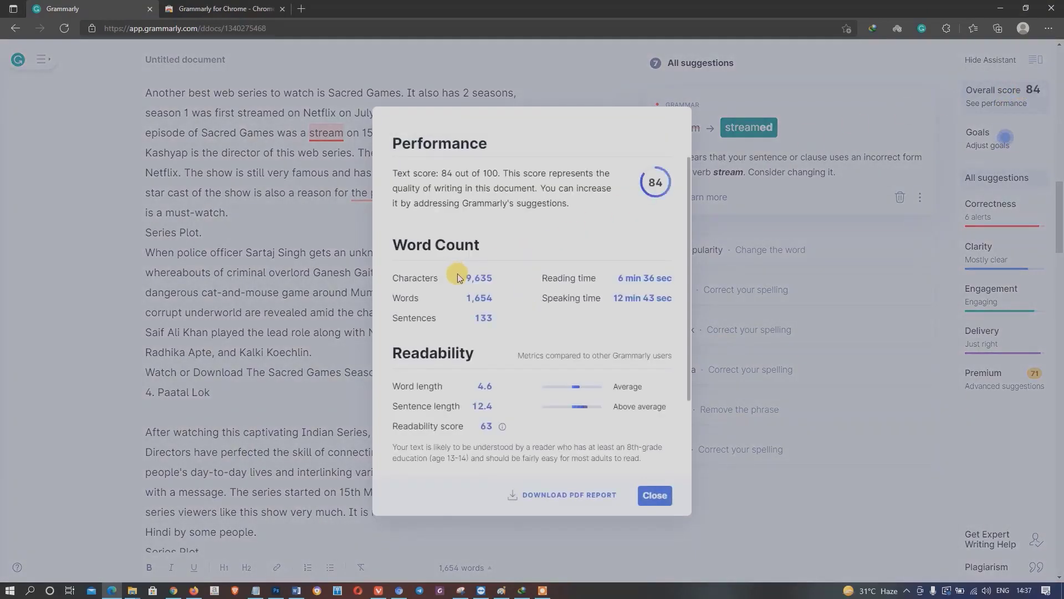
scroll(482, 332, down, 1)
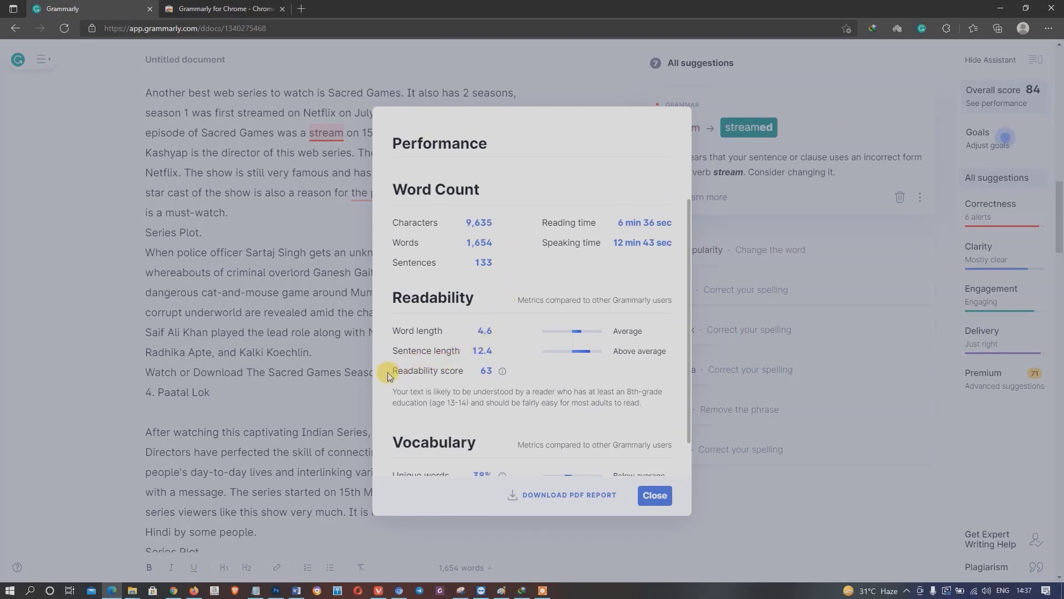
drag(390, 370, 507, 379)
click(523, 387)
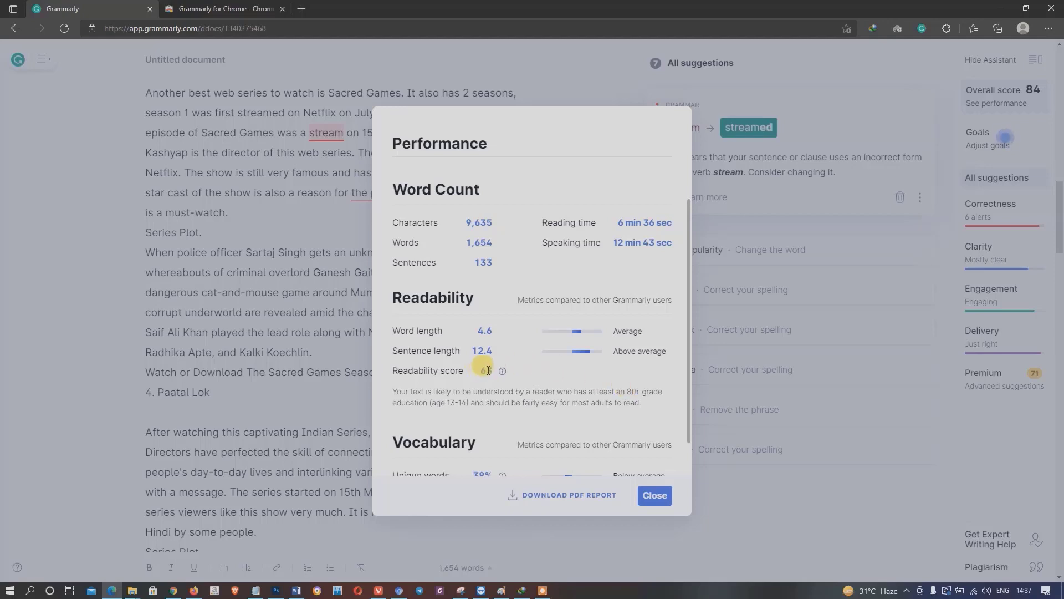
drag(492, 369, 482, 371)
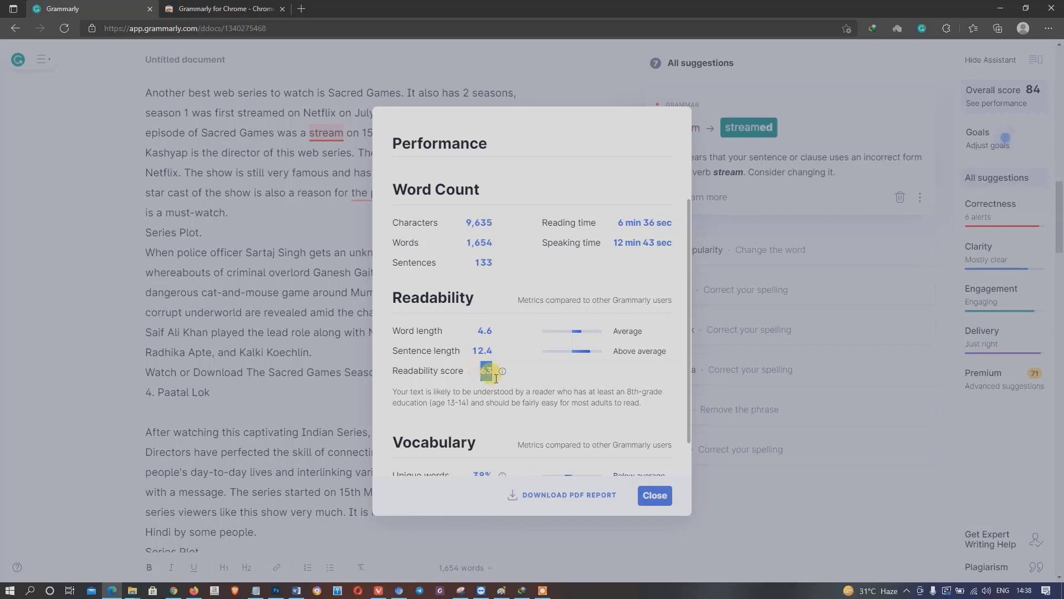
click(653, 495)
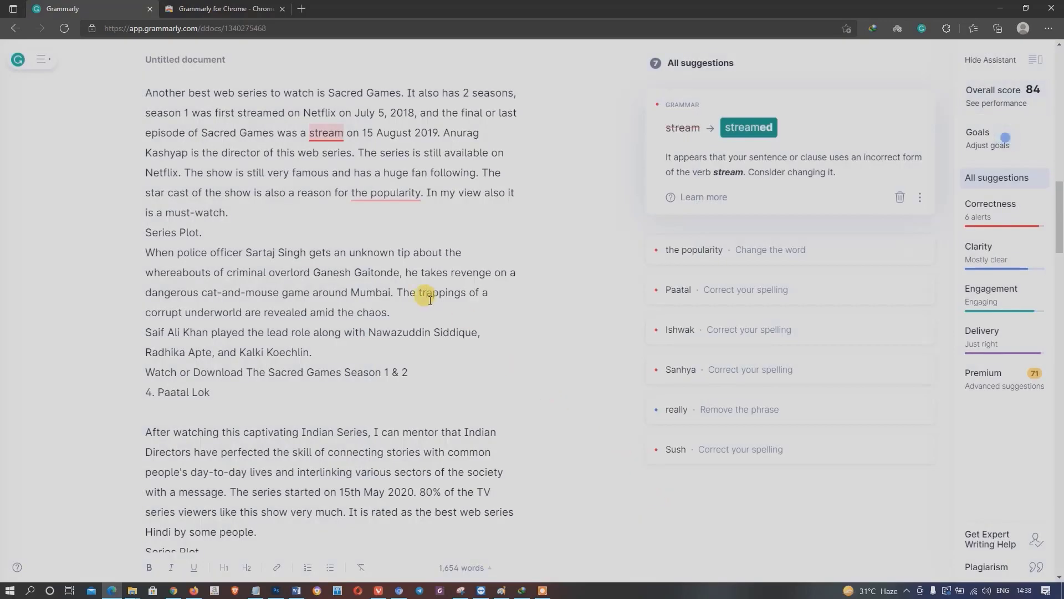
Download the corrected Grammarly document as a .docx file.
scroll(270, 178, up, 1)
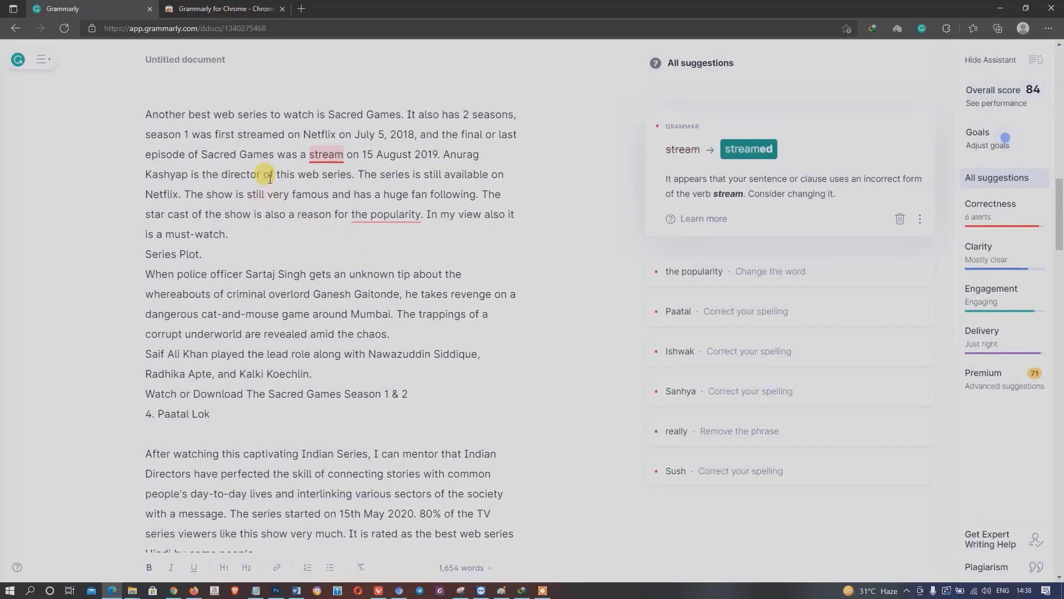
scroll(270, 178, up, 3)
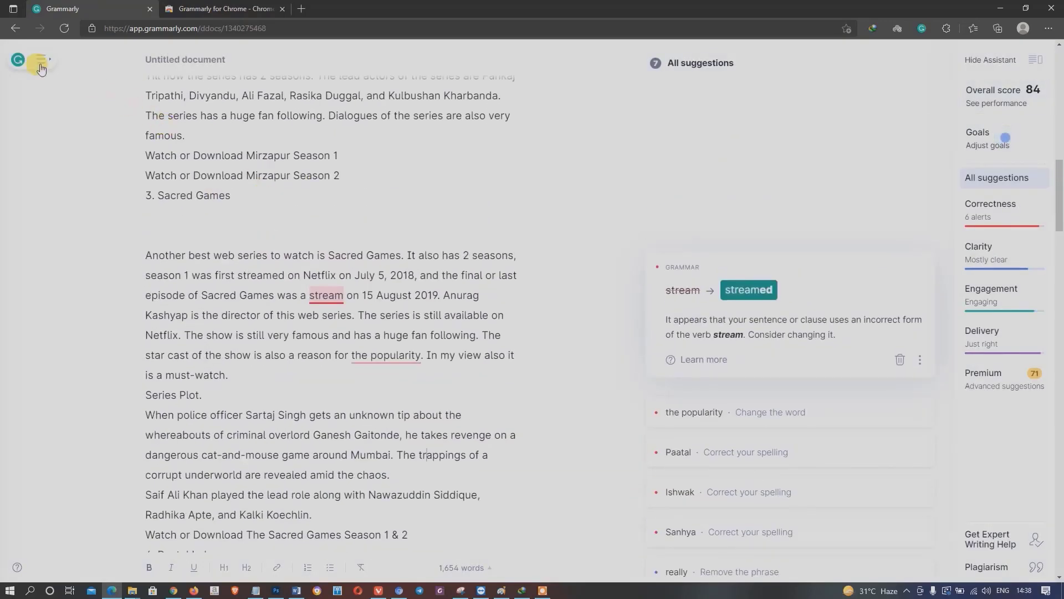
click(40, 64)
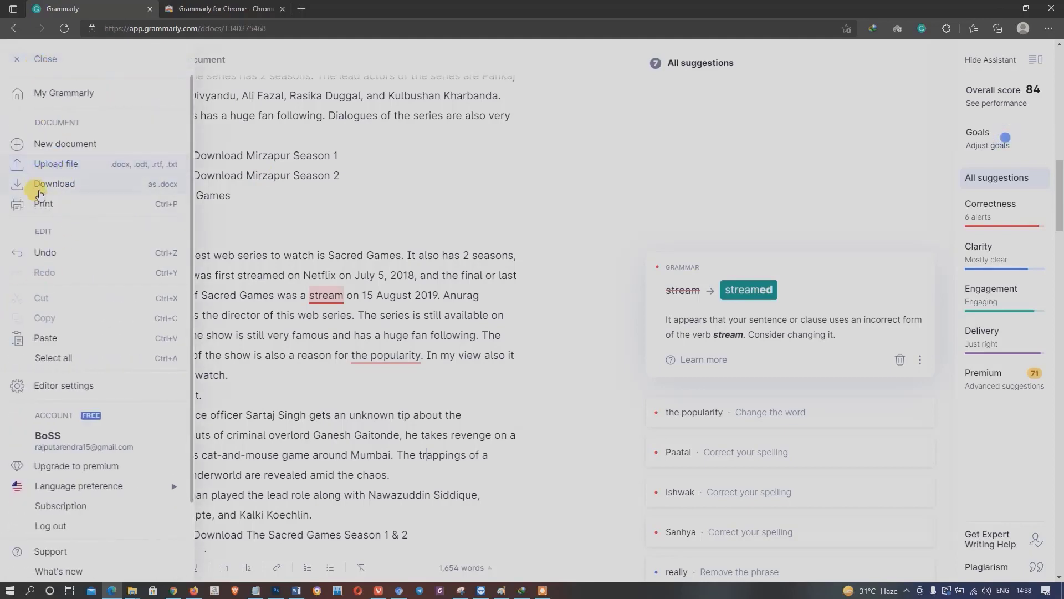
click(68, 186)
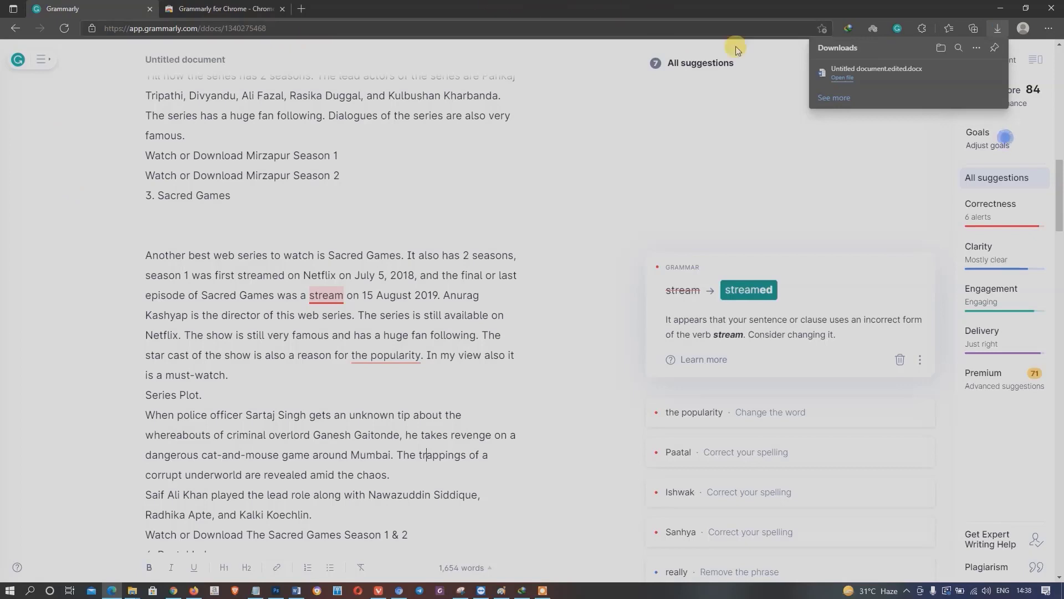
Open the downloaded Untitled document.edited.docx in Word, enable editing to look over its text, and close it.
click(909, 75)
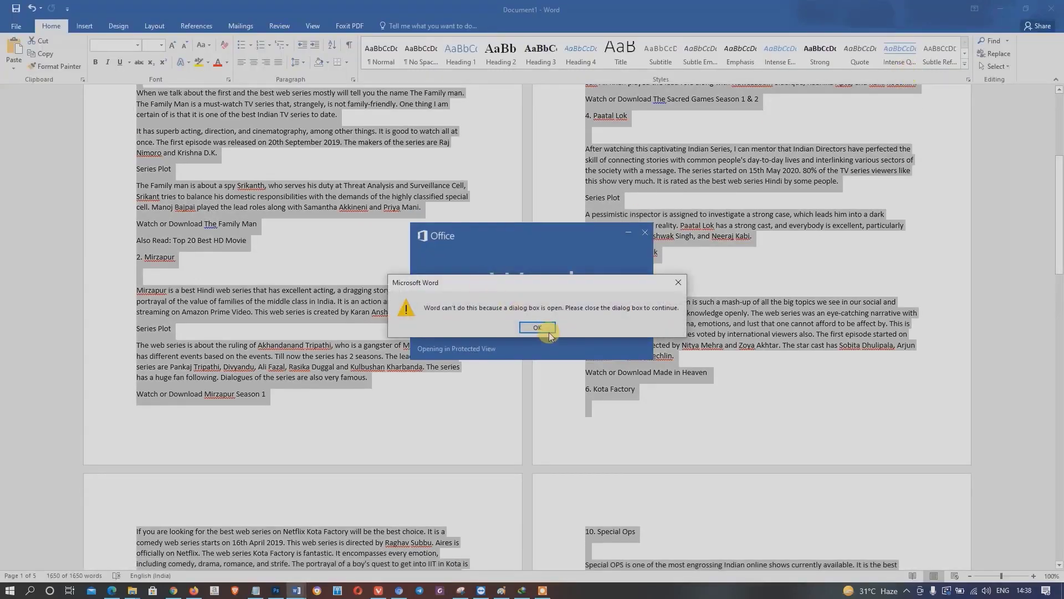
click(549, 330)
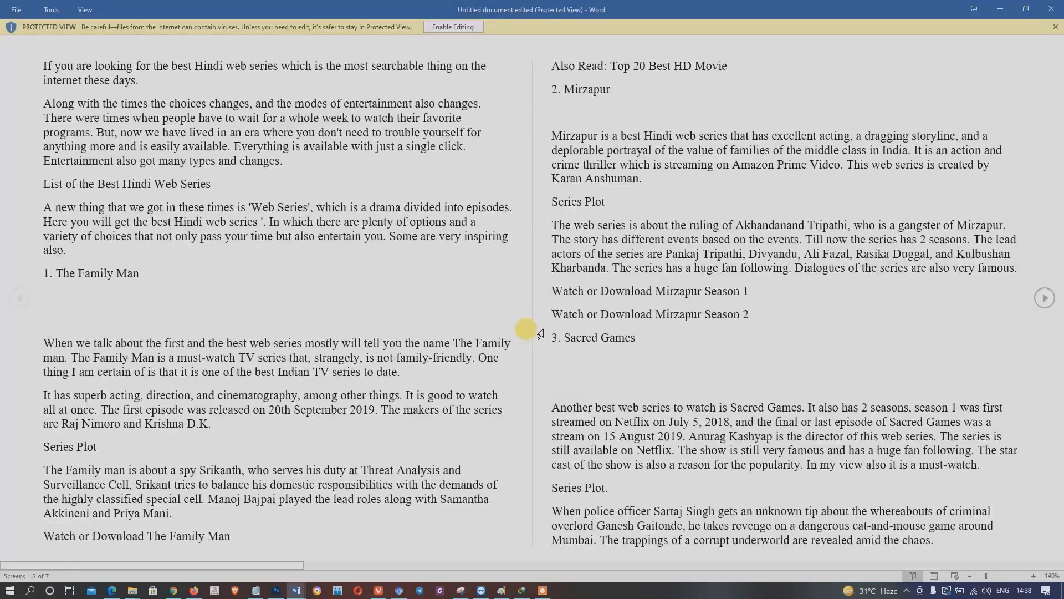
click(446, 26)
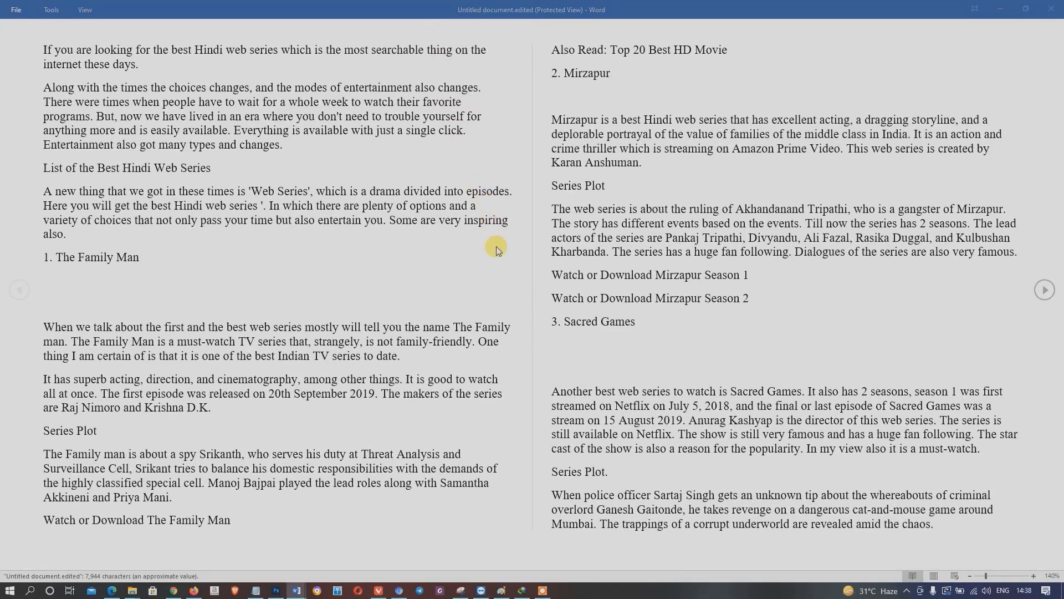
key(ctrl+a)
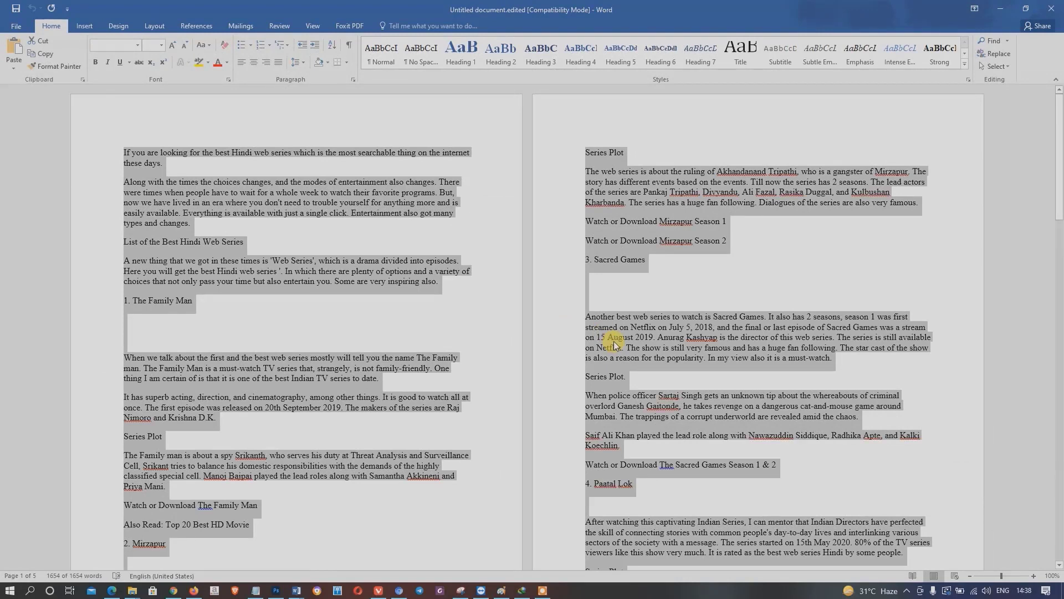
click(200, 299)
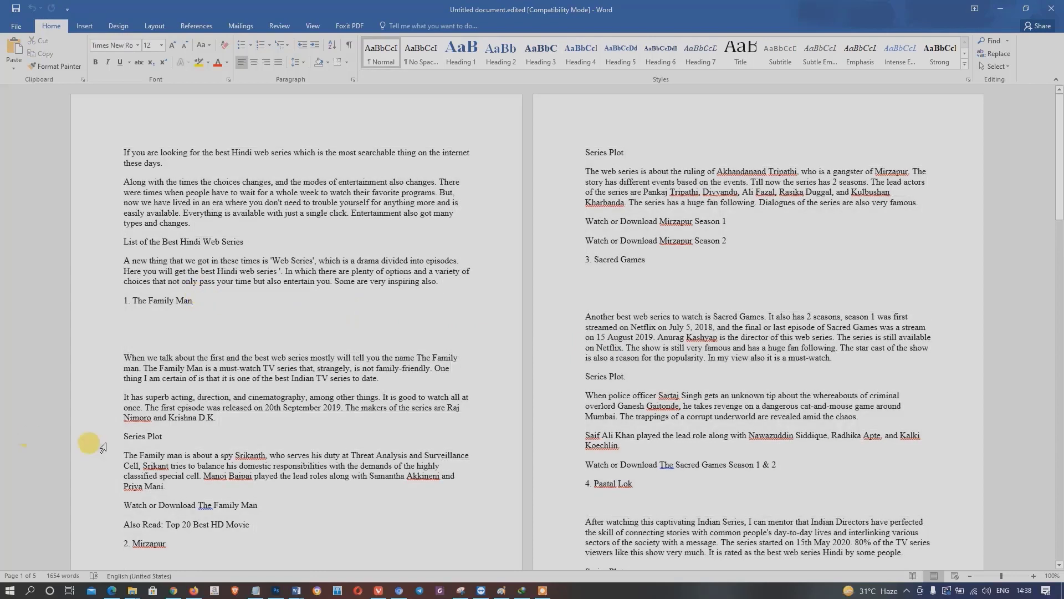
click(1051, 8)
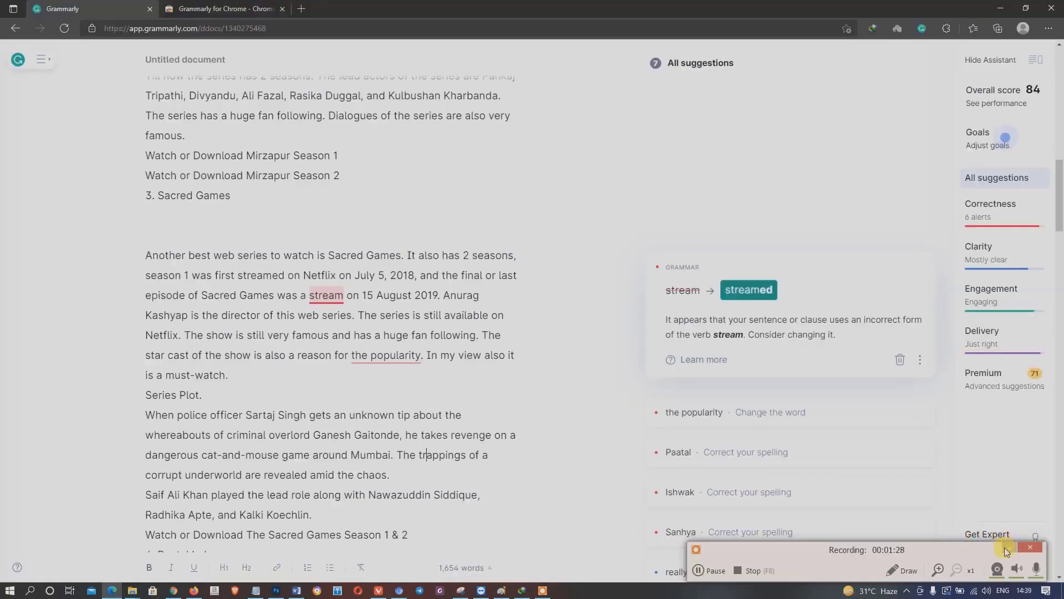
Clear all the text from the document and paste in the article about Luxor restaurants.
click(1005, 547)
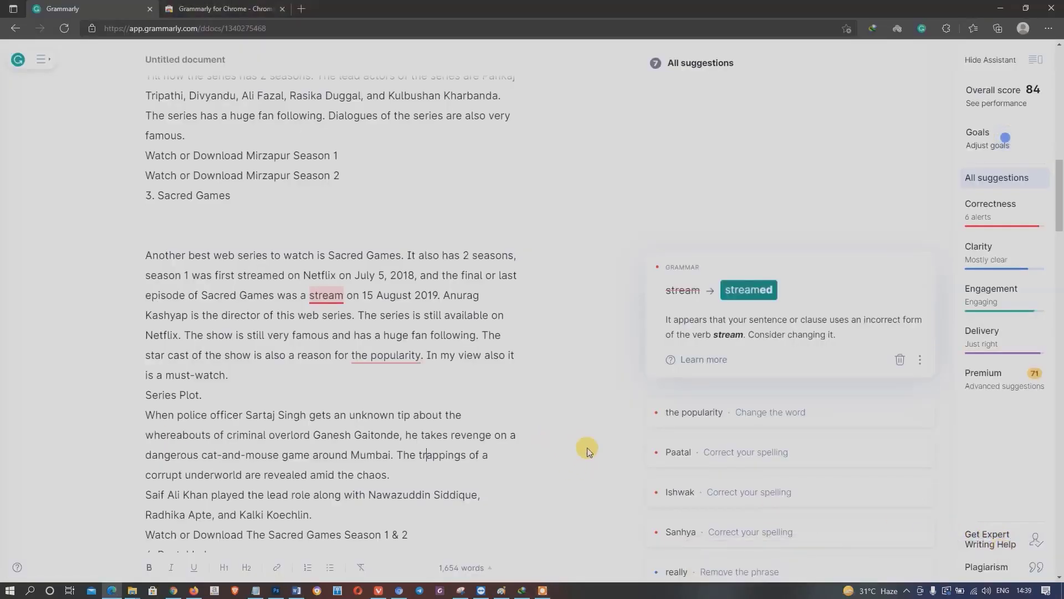
key(ctrl+a)
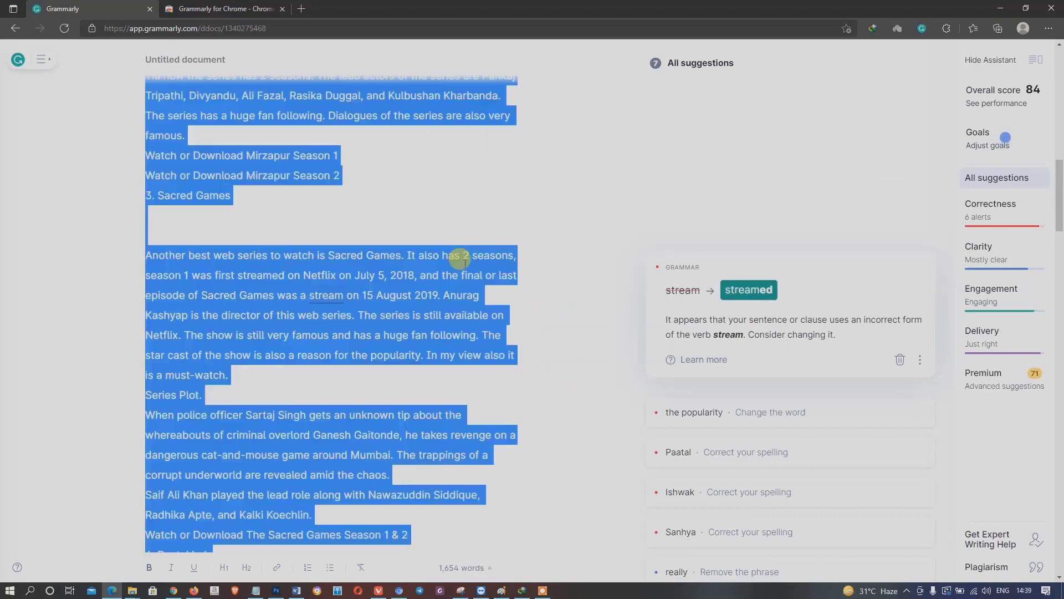
key(BackSpace)
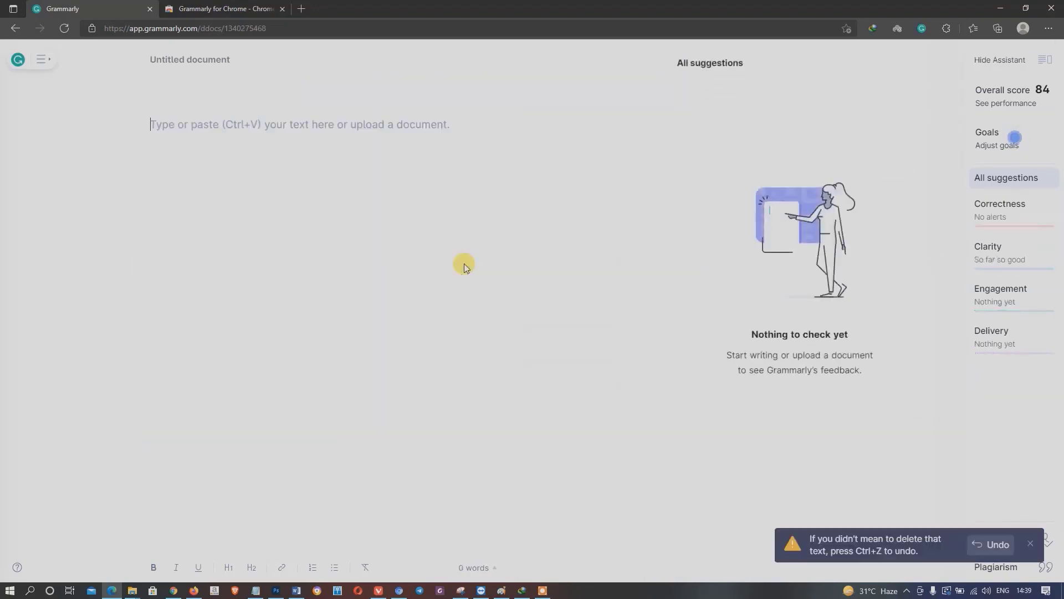
key(ctrl+z)
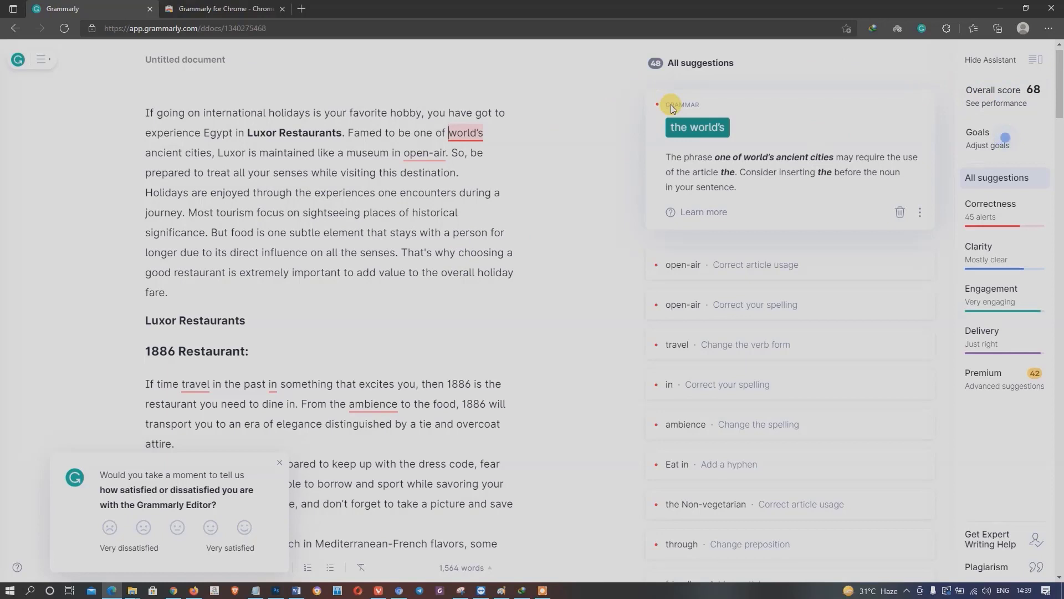
Accept the corrections "the world's" and "the open air" in the article's opening paragraph.
click(698, 126)
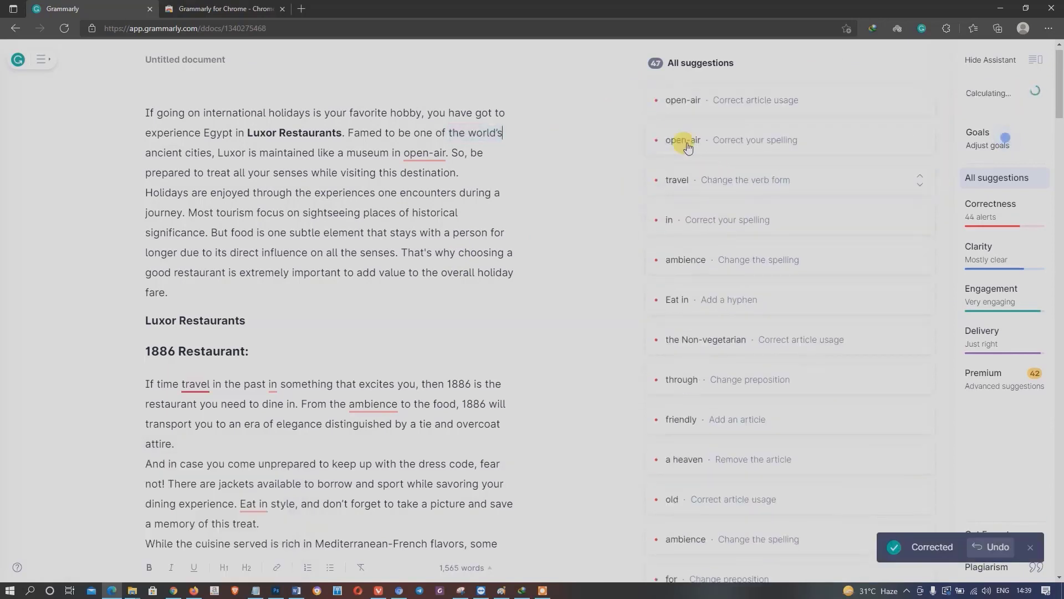
click(683, 100)
click(697, 128)
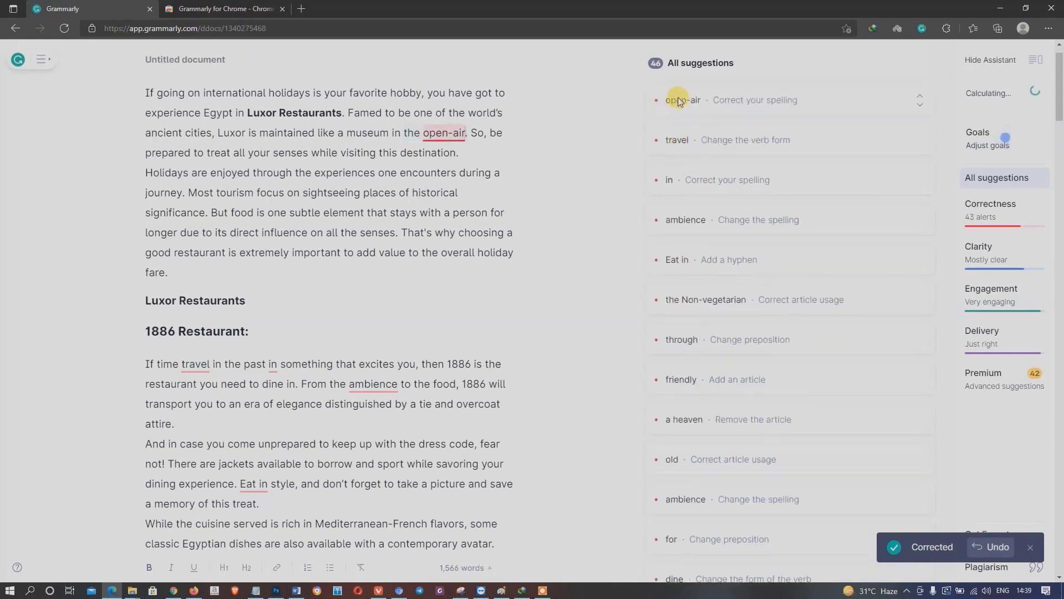
click(677, 97)
click(750, 127)
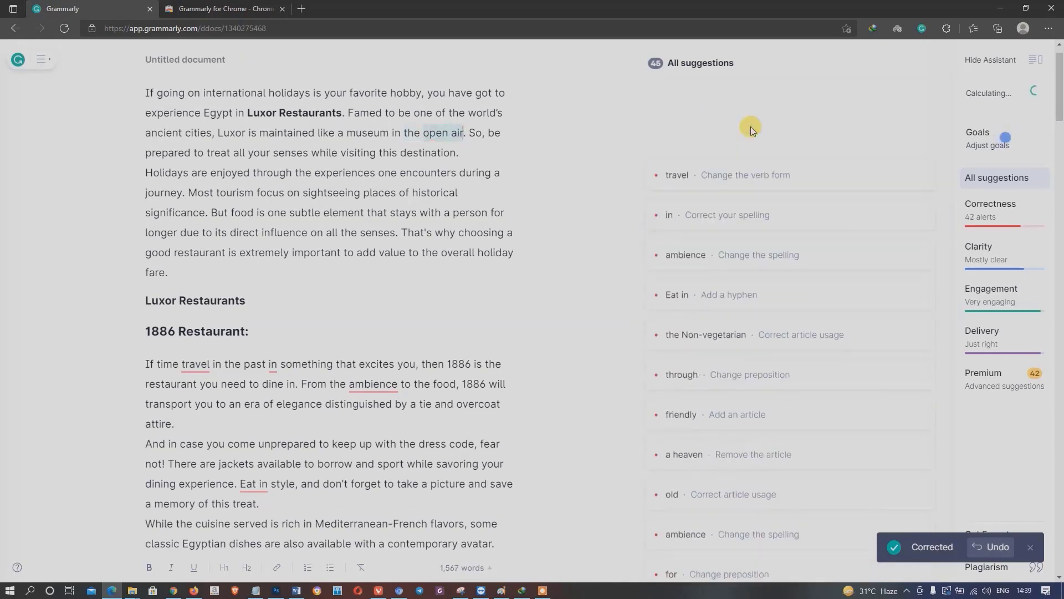
Accept the corrections "travels", "ambiance" and "Eat-in" in the 1886 Restaurant section.
click(683, 106)
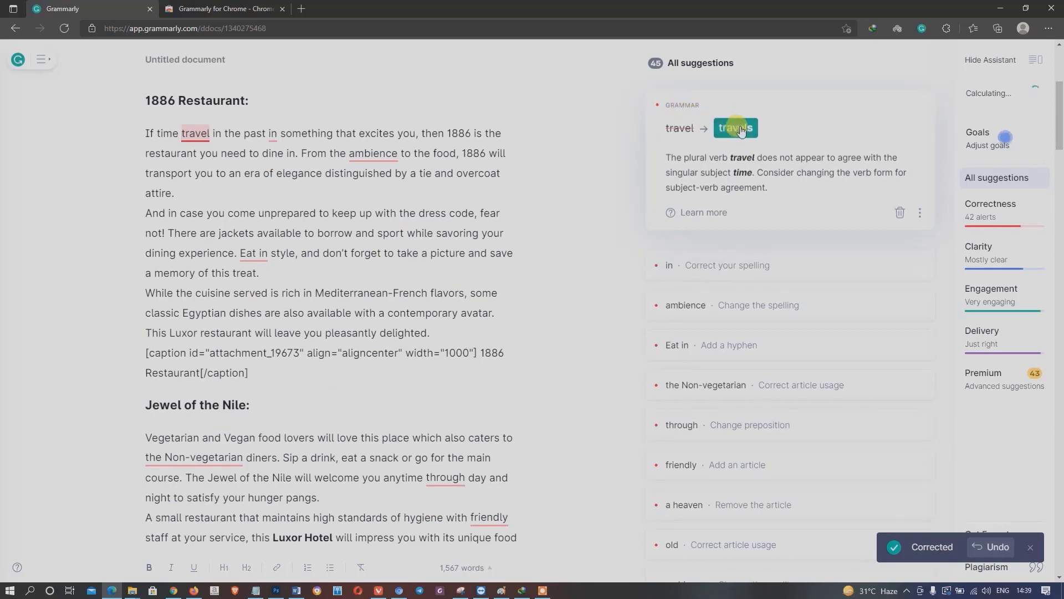
click(740, 130)
click(682, 113)
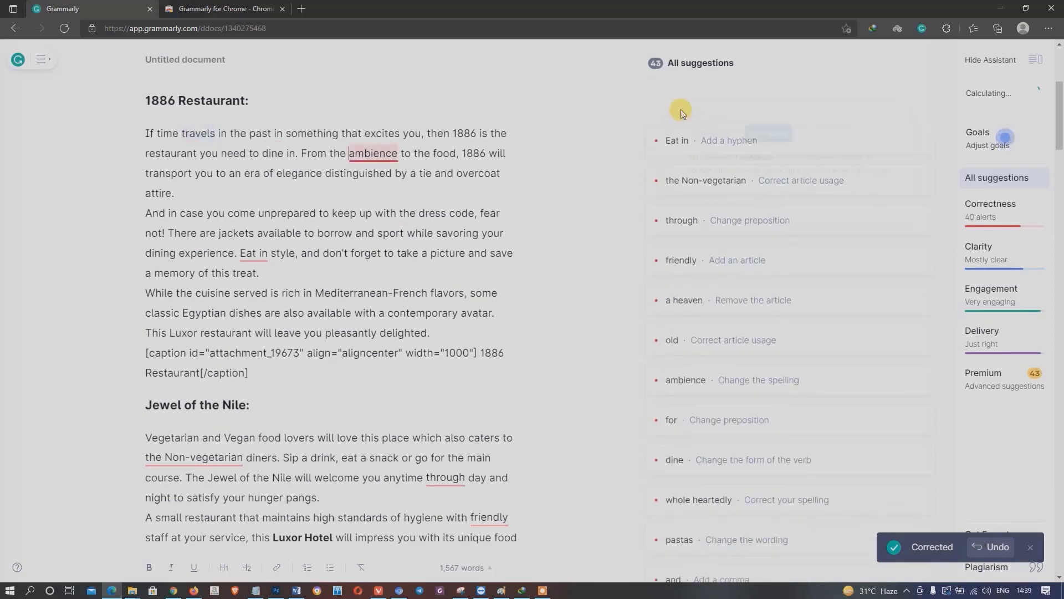
click(756, 125)
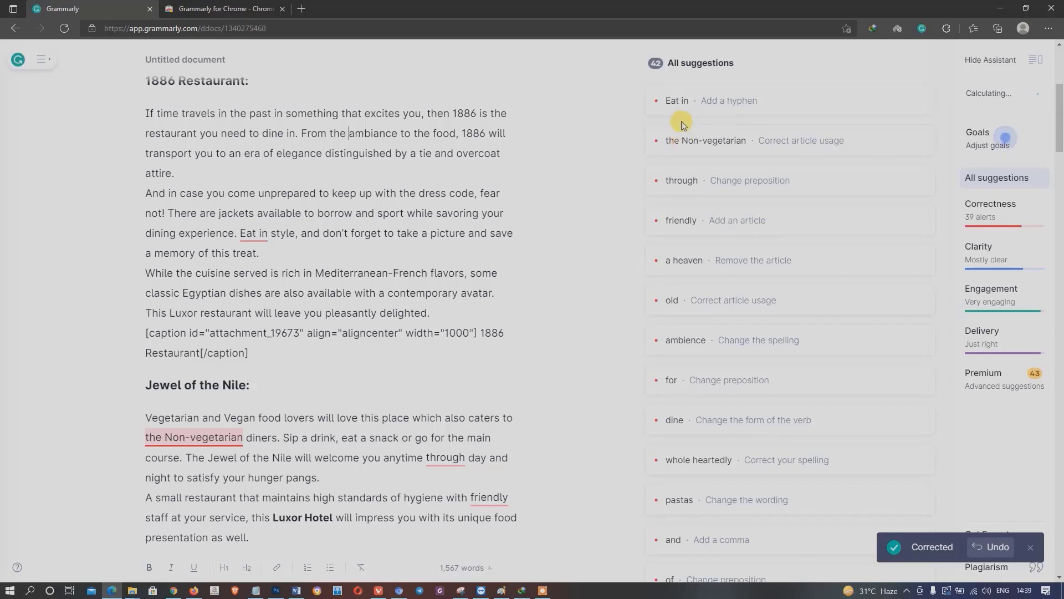
click(679, 100)
click(732, 127)
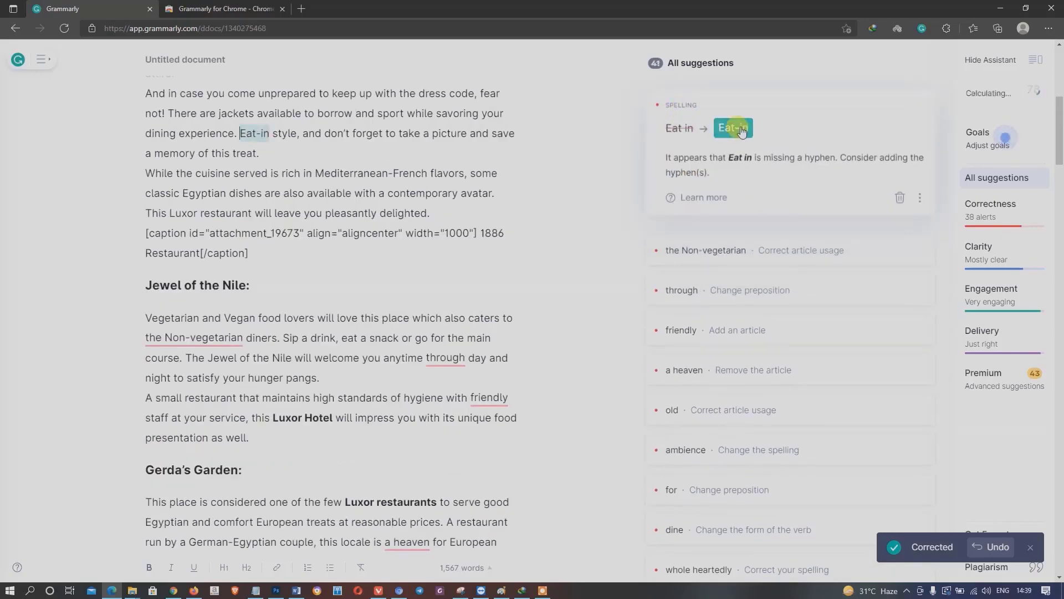
Drop "the" before "Non-vegetarian", "a" before "heaven" and "through" before "day", and add "the" before "friendly" by accepting the suggestions.
click(687, 106)
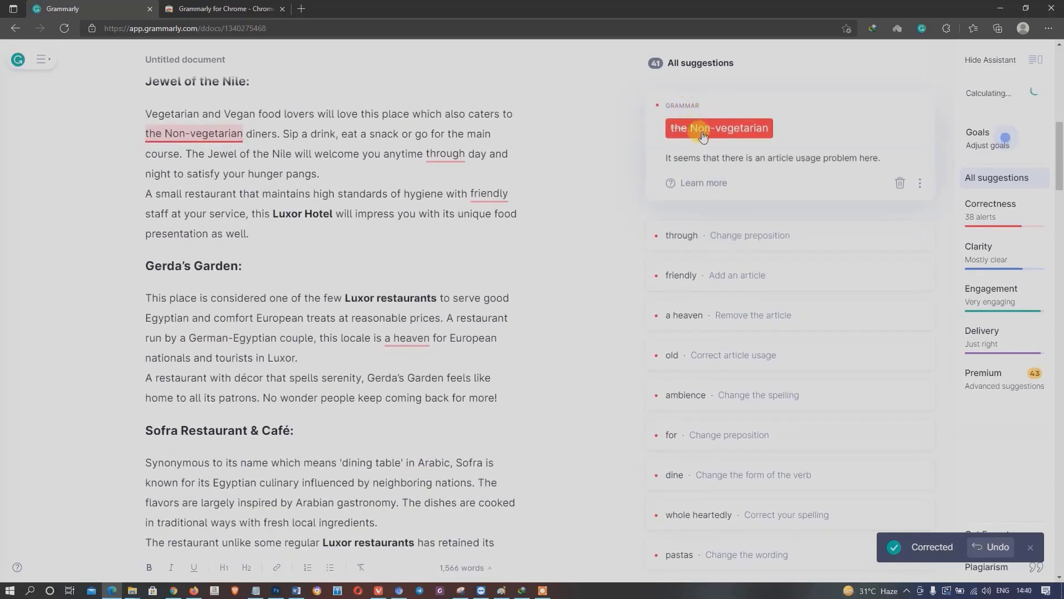
click(696, 128)
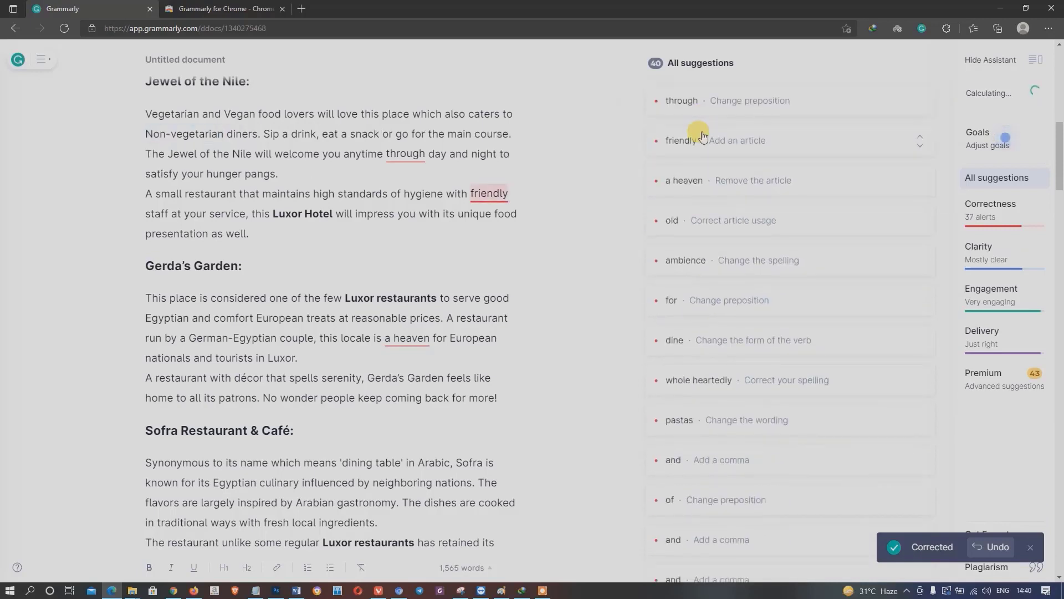
click(693, 139)
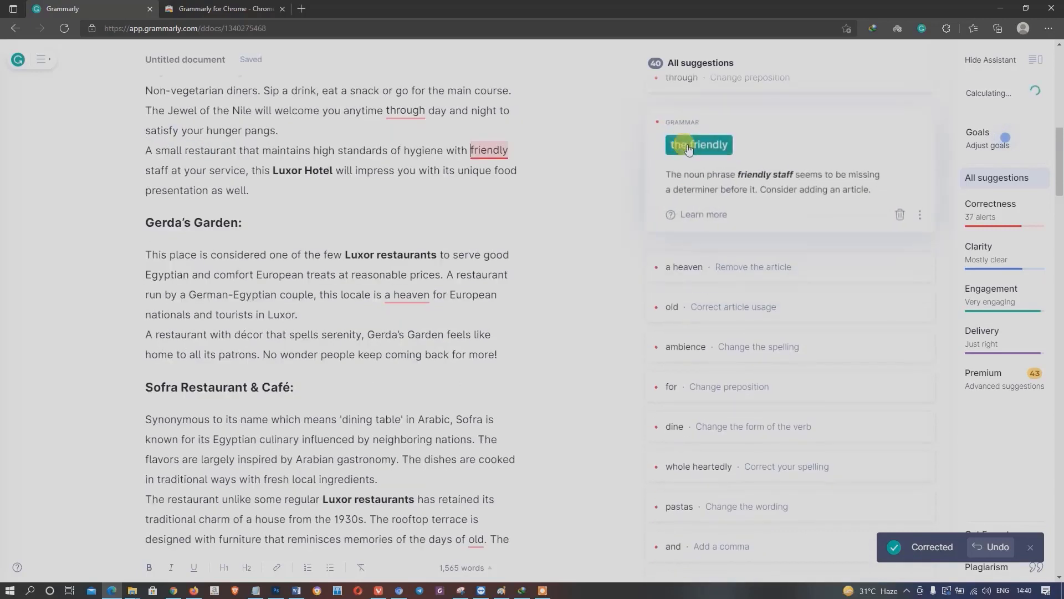
click(690, 145)
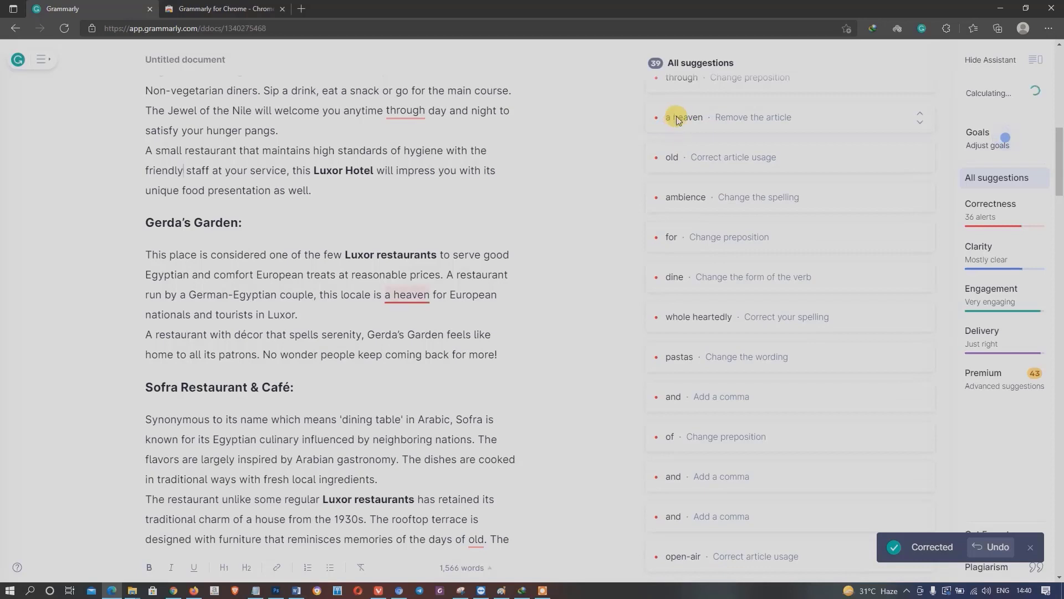
click(678, 123)
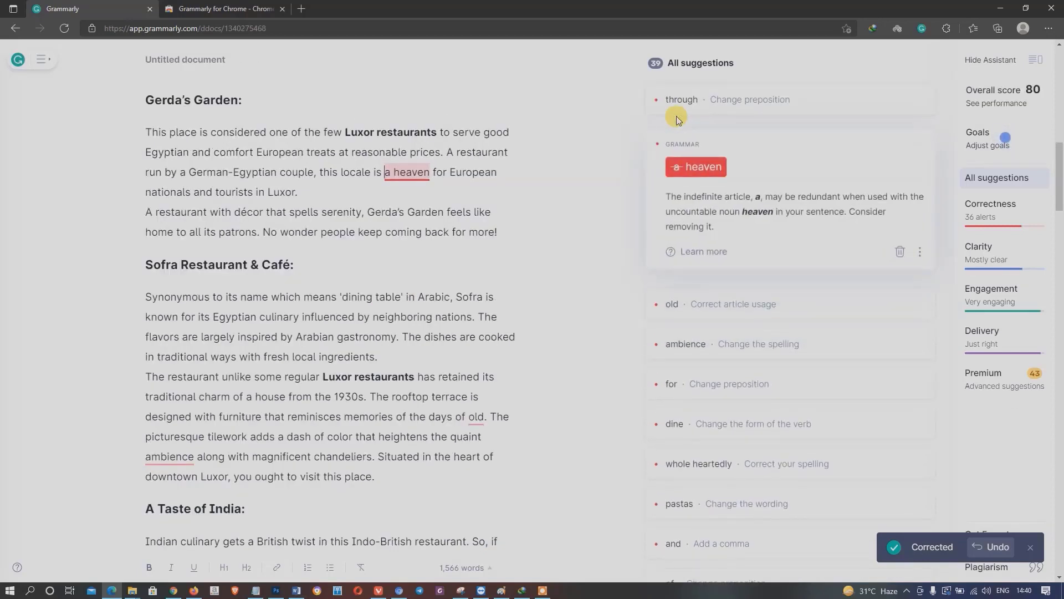
click(696, 167)
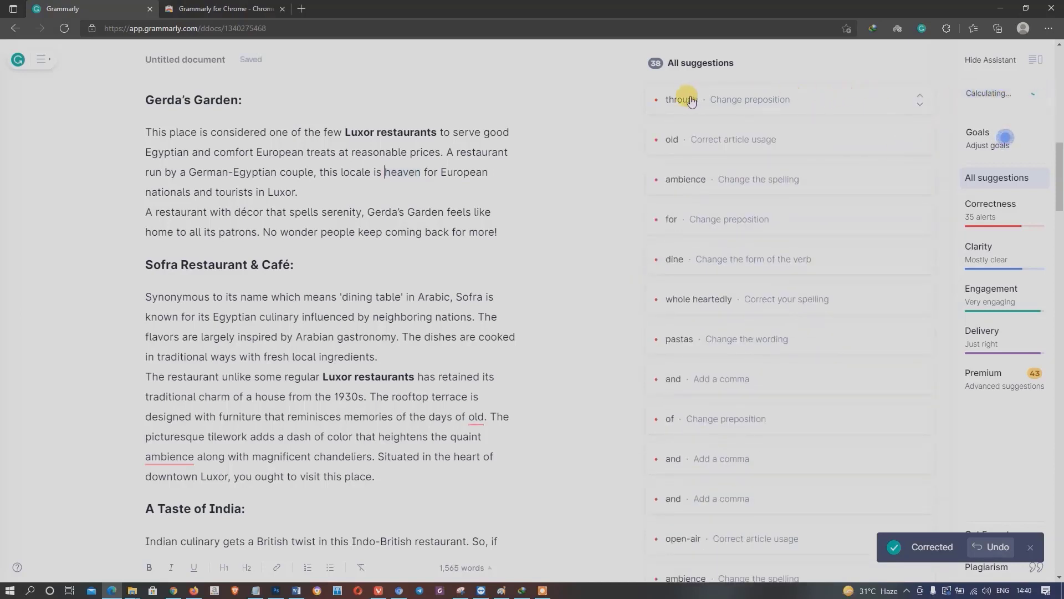
click(667, 99)
click(683, 131)
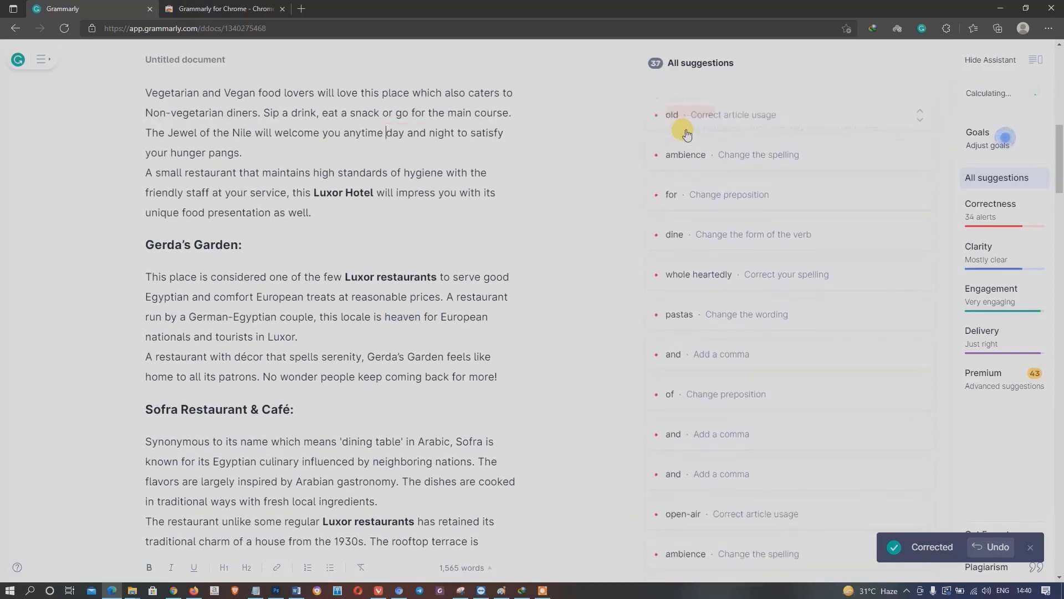
Accept "ambiance" in the Sofra Restaurant section and the removal of "for" after "craving" in A Taste of India.
click(672, 143)
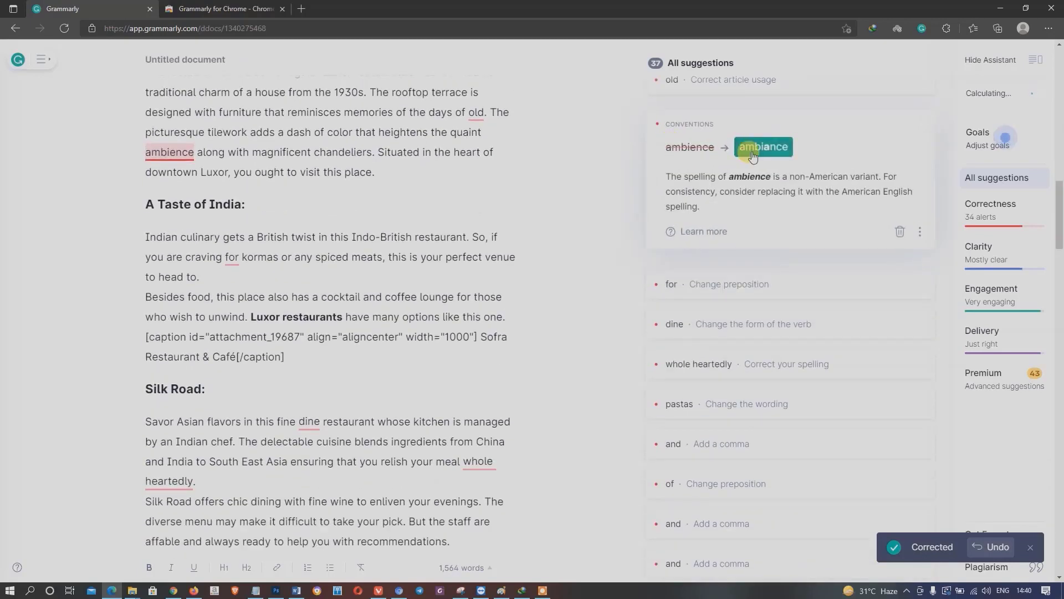
click(745, 147)
click(664, 129)
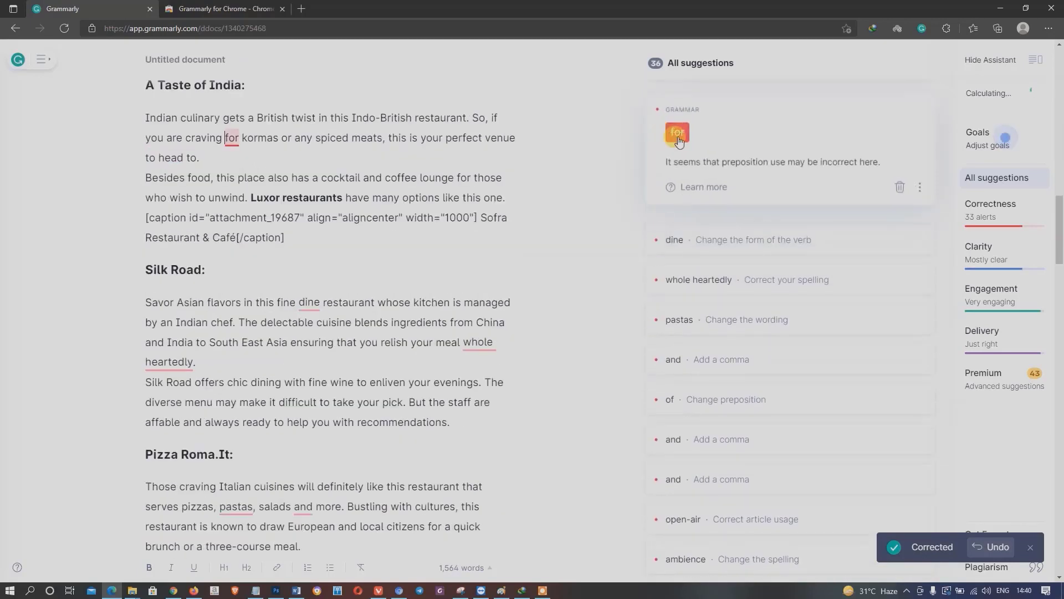
click(677, 137)
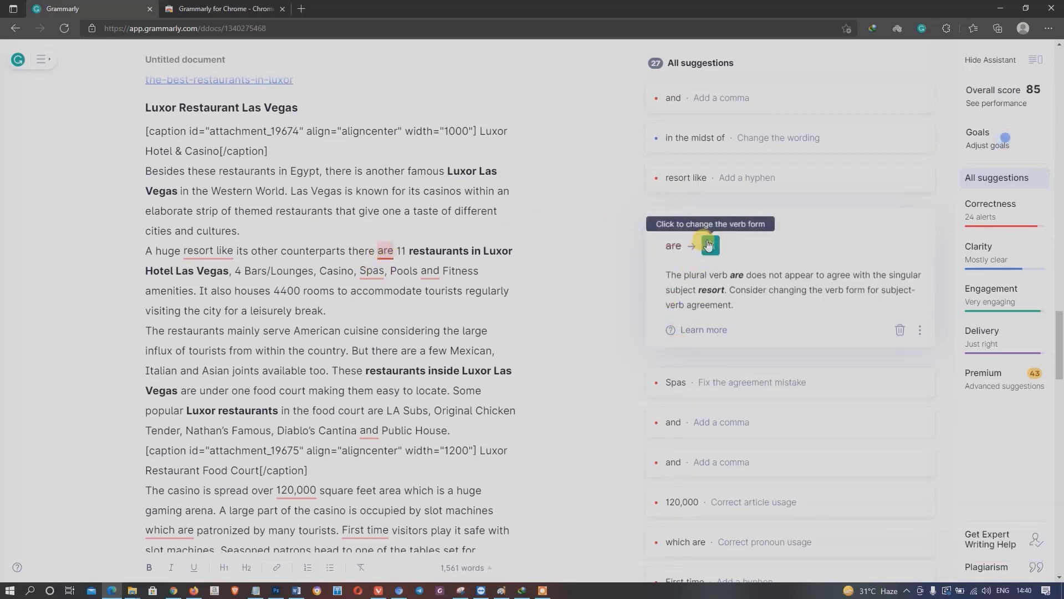
Accept the commas before "and Fitness" and "and Public House" in the Luxor Restaurant Las Vegas section.
click(681, 381)
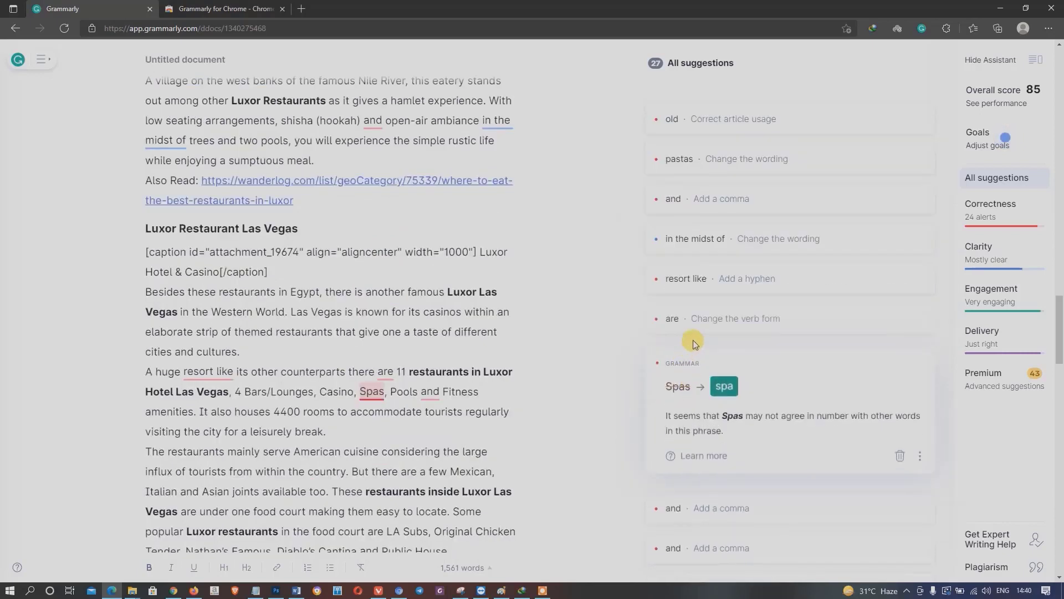
click(679, 507)
click(689, 428)
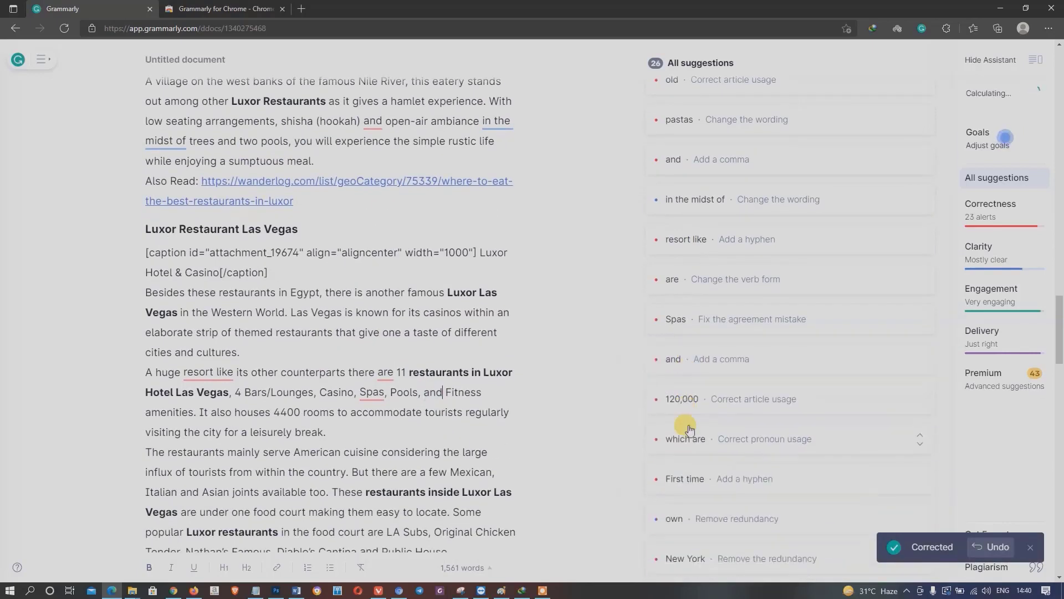
click(676, 357)
click(684, 329)
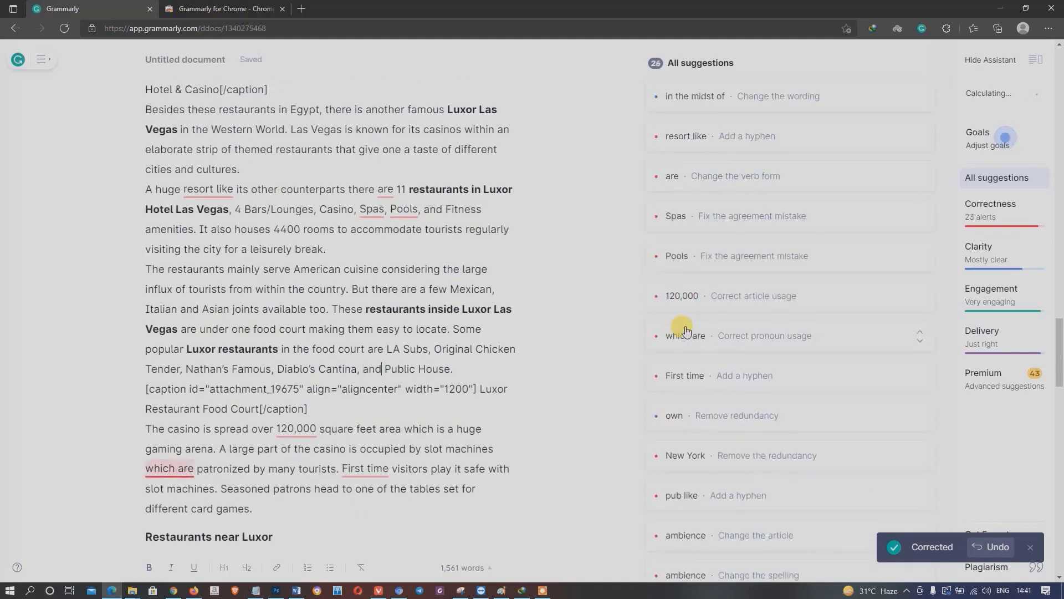
Accept "First-time" and replace "which are" with "that are" in the paragraph about the casino.
click(671, 375)
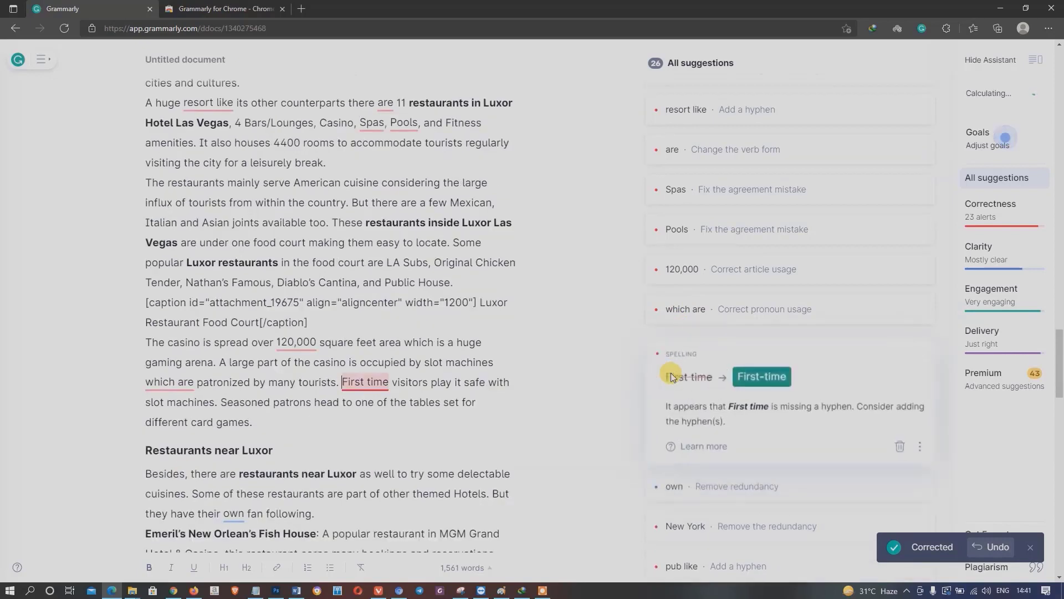
click(757, 380)
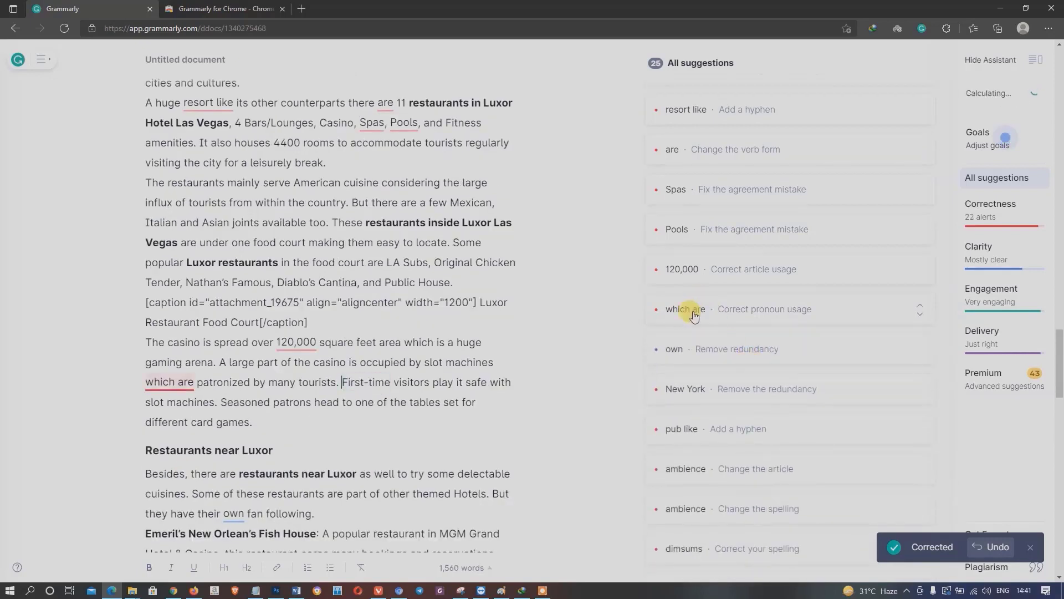
click(760, 314)
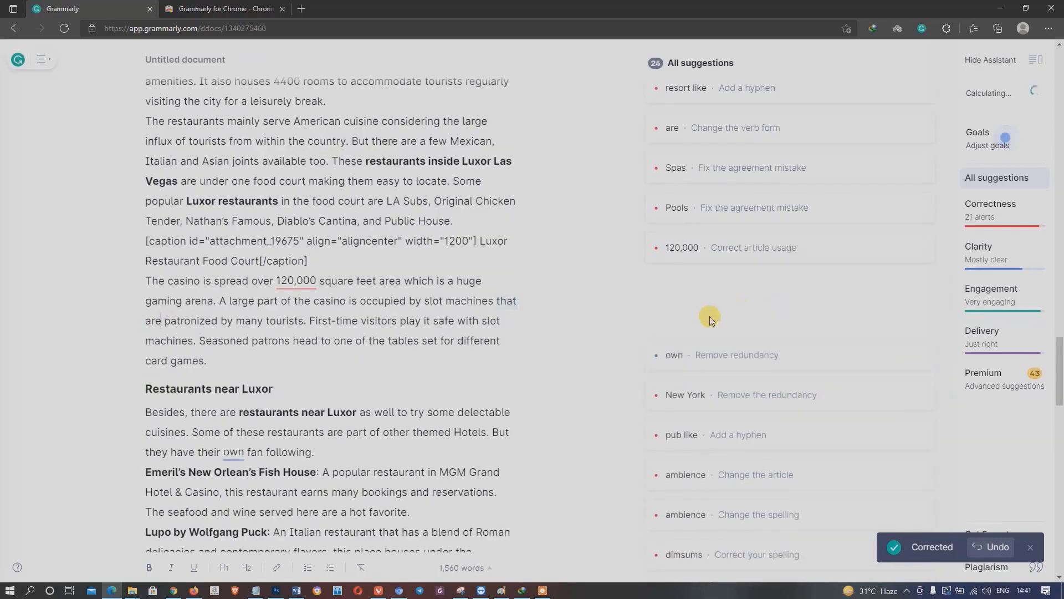
Accept the removal of the repeated "New York" and the correction "an ambience" in the Nine Fine Irishmen entry.
click(685, 328)
click(690, 331)
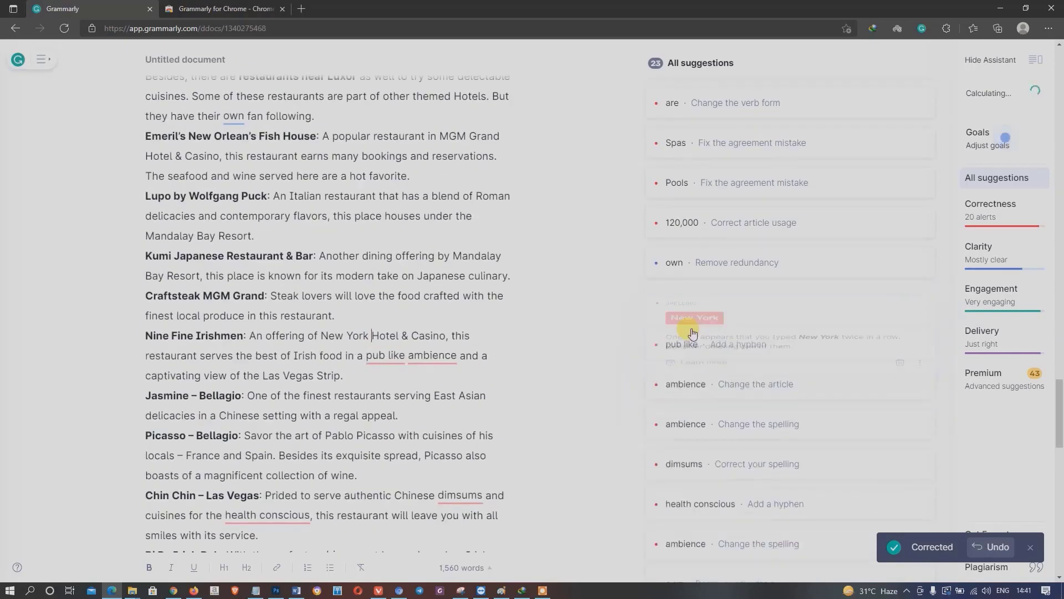
click(687, 339)
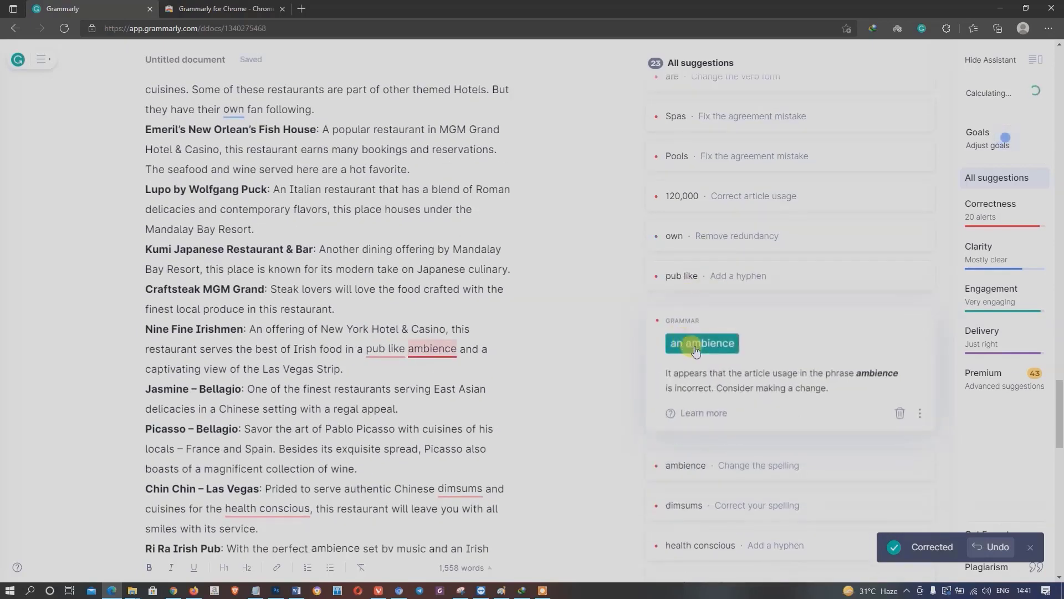
click(696, 343)
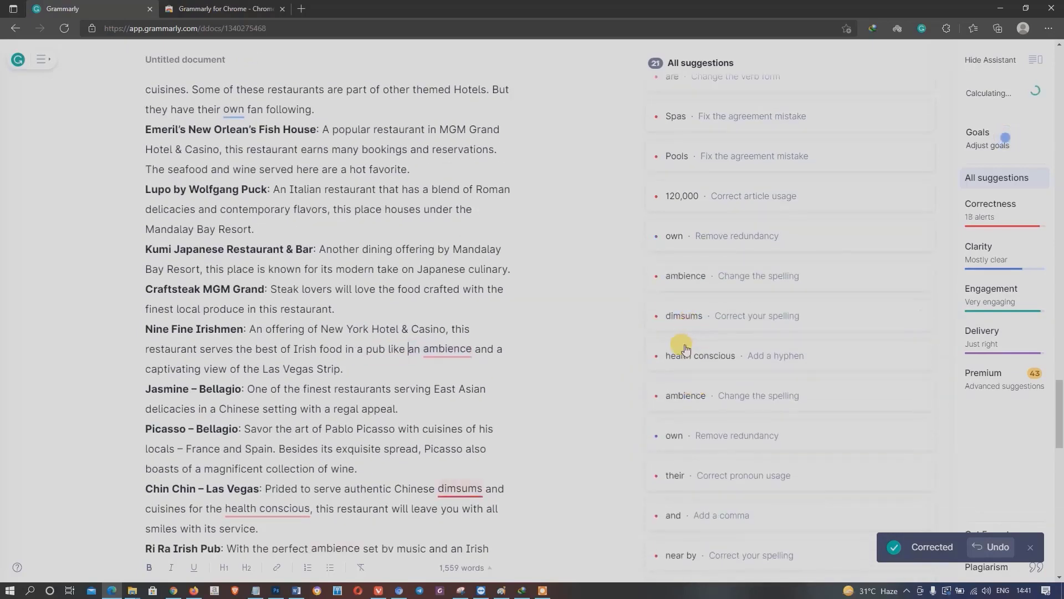
Accept "health-conscious" for Chin Chin and "ambiance" for Ri Ra Irish Pub, and open the pronoun suggestion for "their".
click(686, 354)
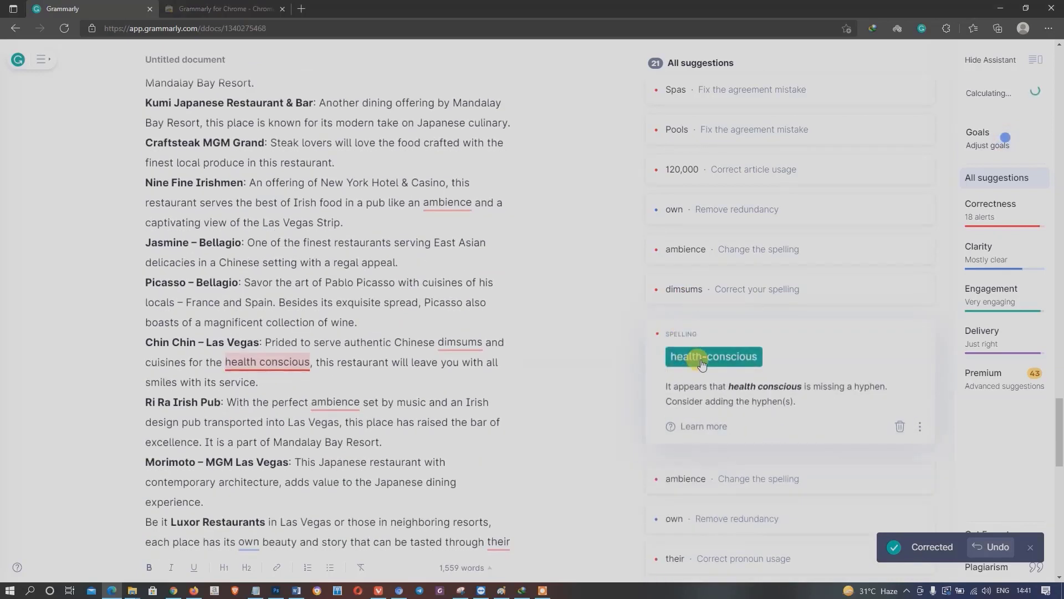
click(693, 355)
click(677, 341)
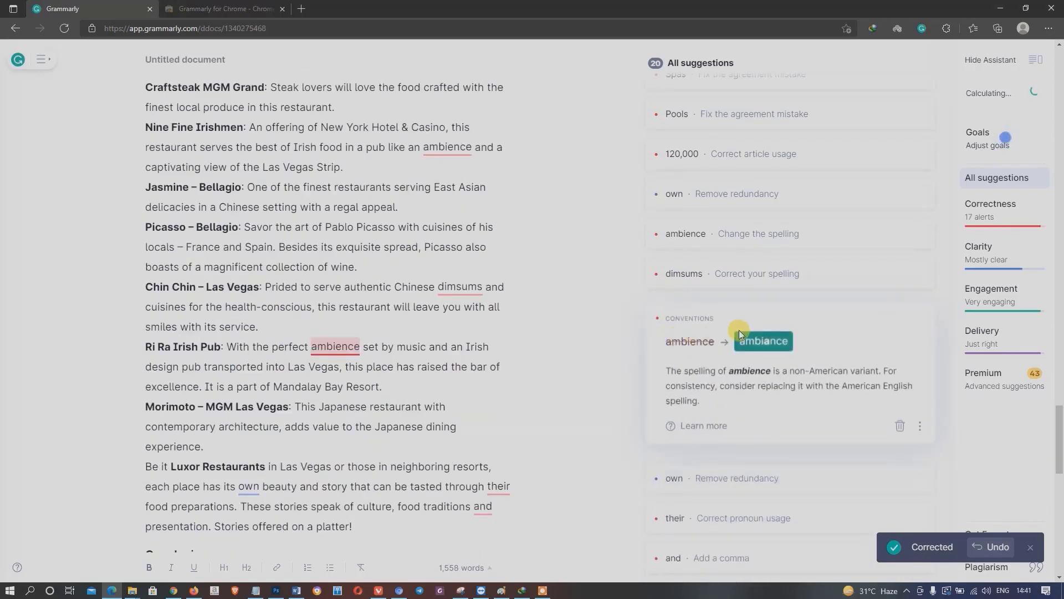
click(756, 342)
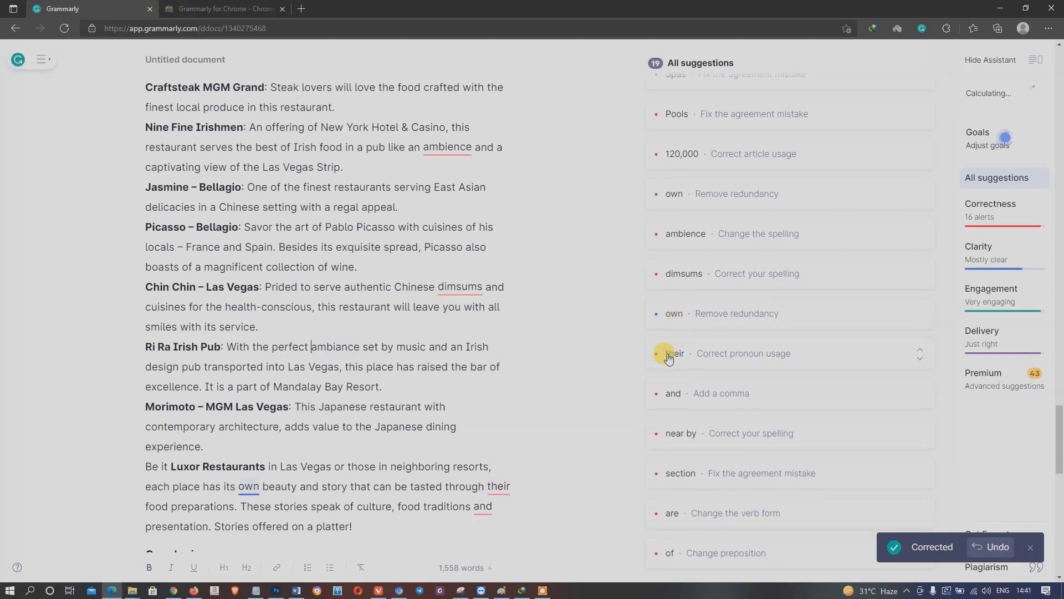
click(670, 353)
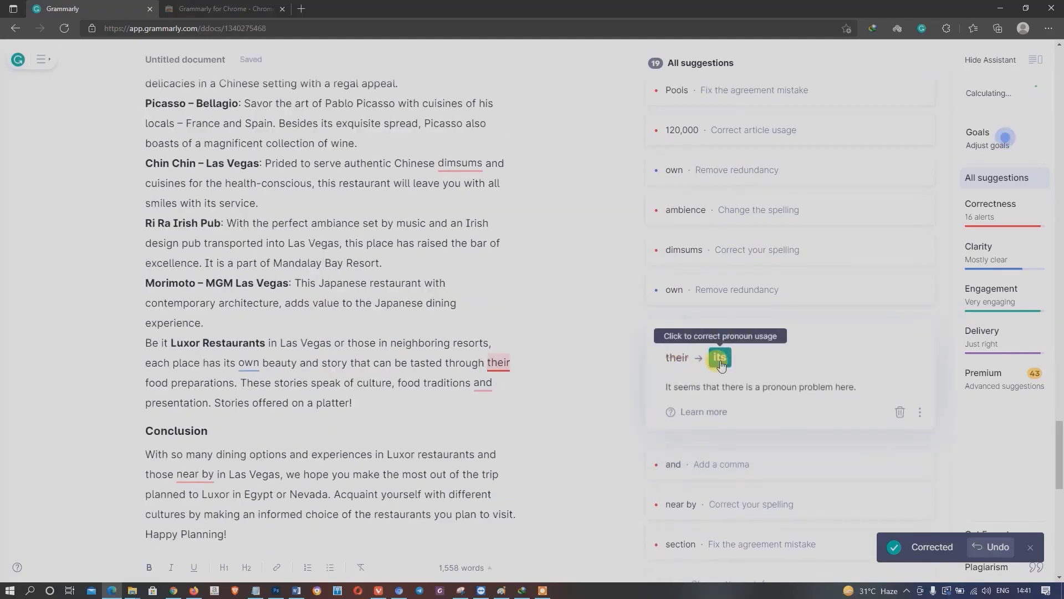
scroll(706, 374, down, 2)
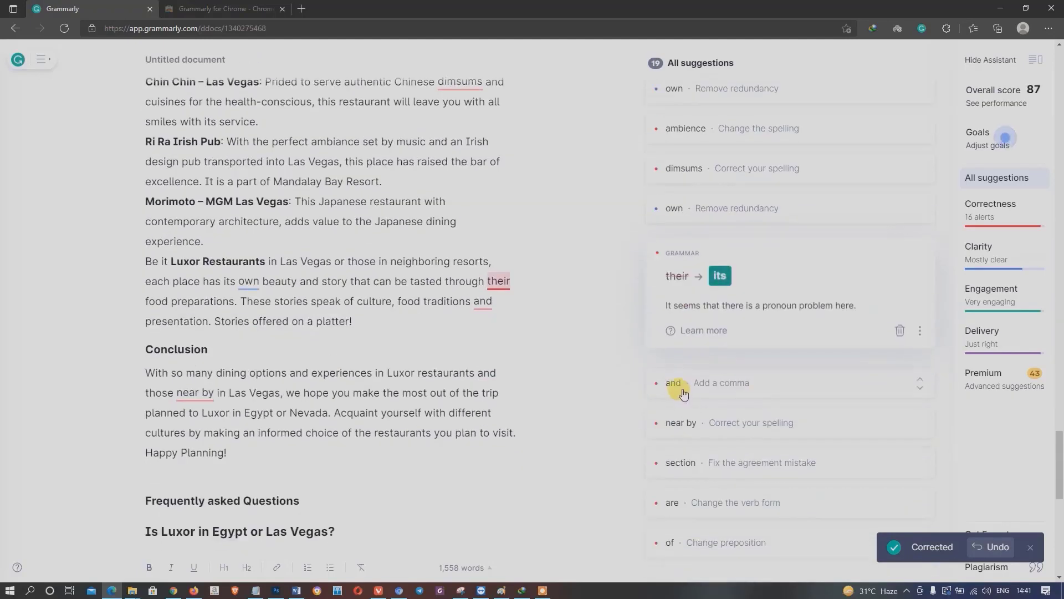
Accept the comma before "and" after "food traditions" and the correction "sections" in the Luxor Casino answer.
click(681, 388)
click(684, 392)
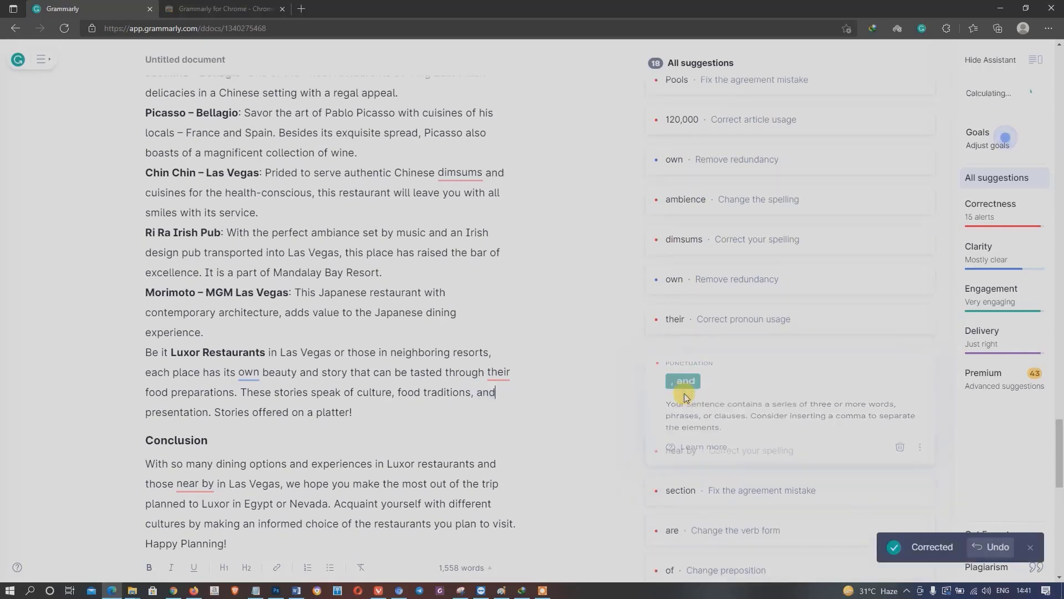
click(684, 393)
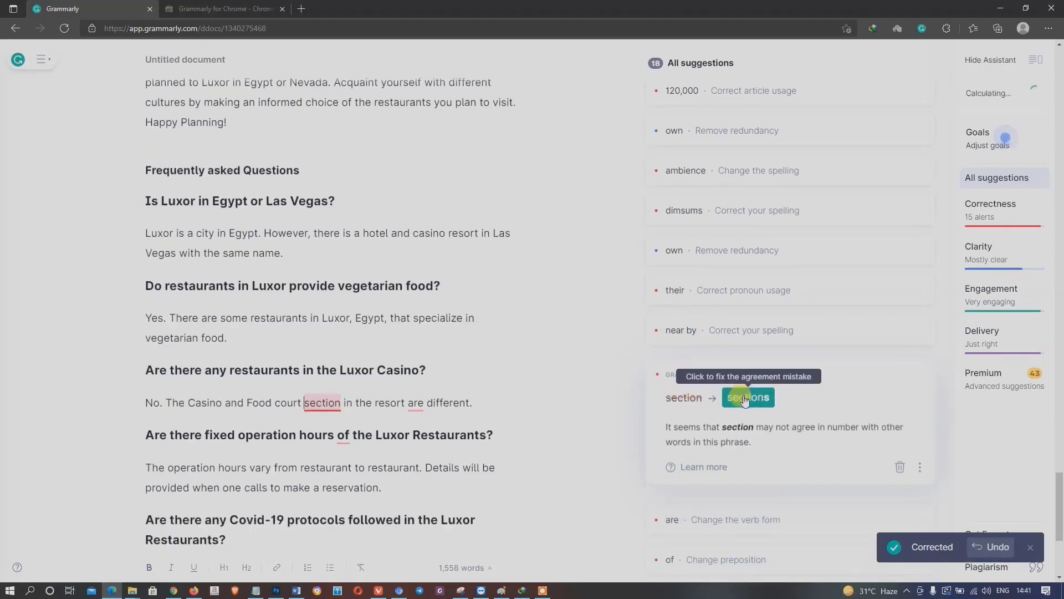
click(743, 394)
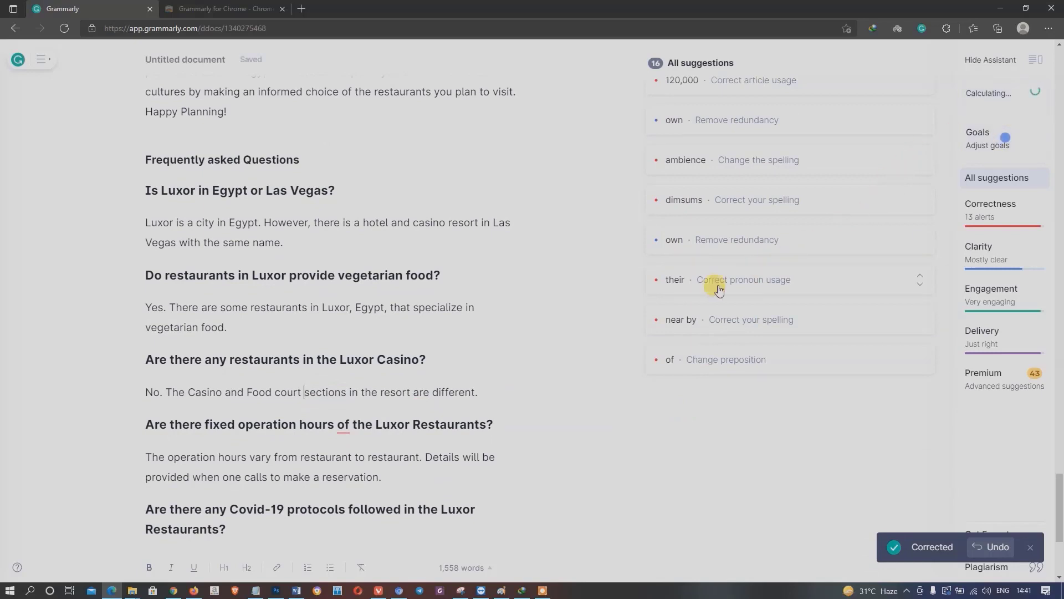
Accept "nearby" in the Conclusion and "ambiance" in the Nine Fine Irishmen entry.
click(678, 321)
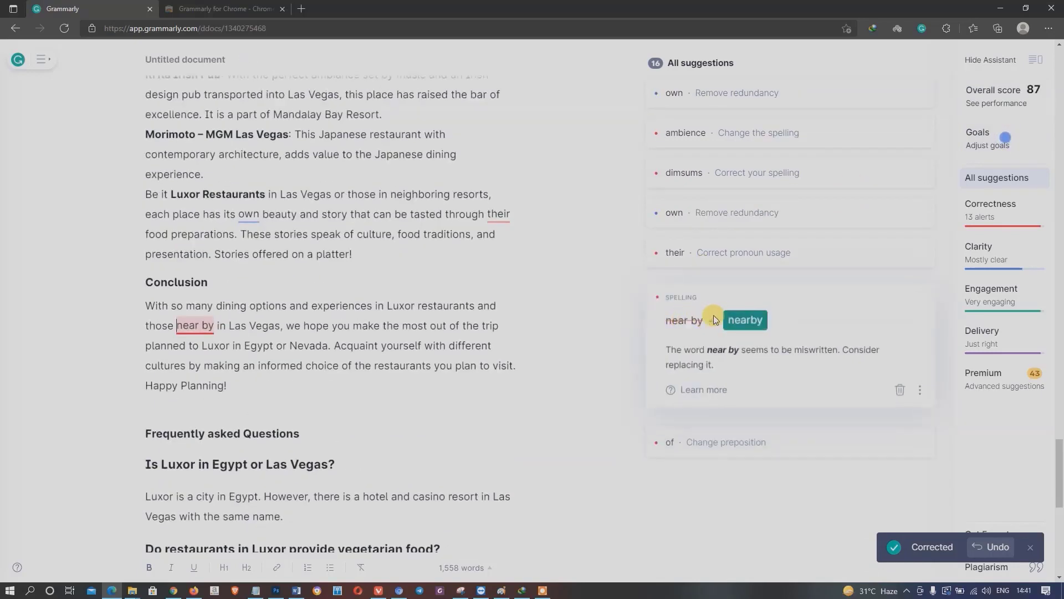
click(746, 322)
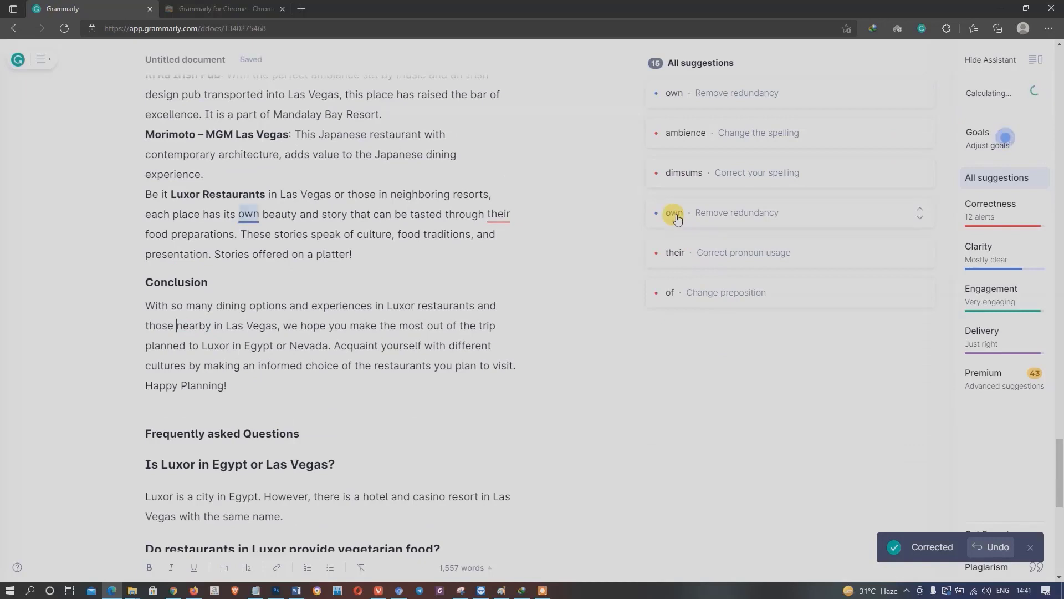
click(676, 138)
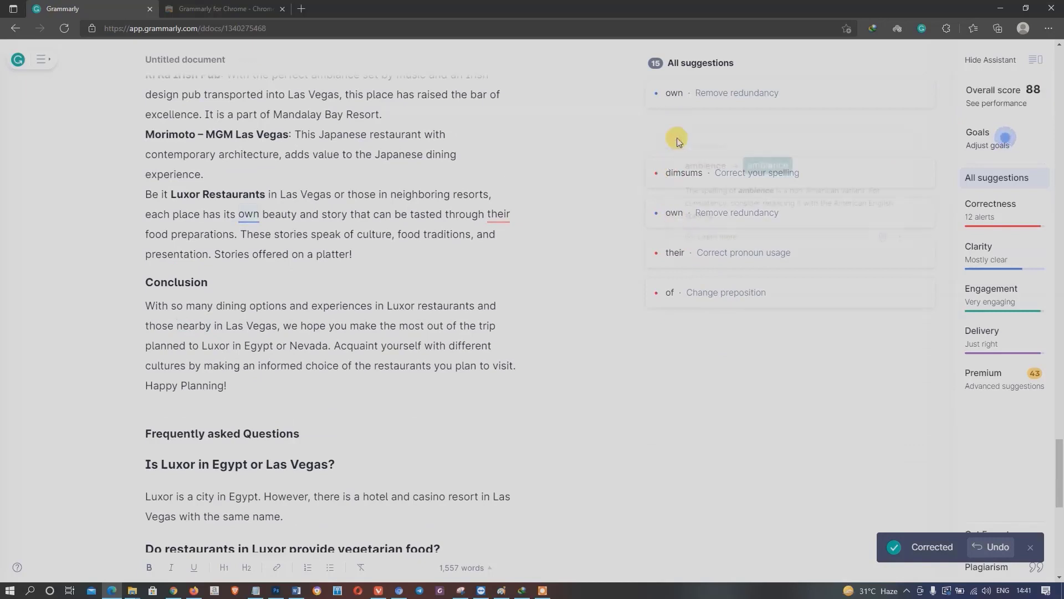
click(763, 142)
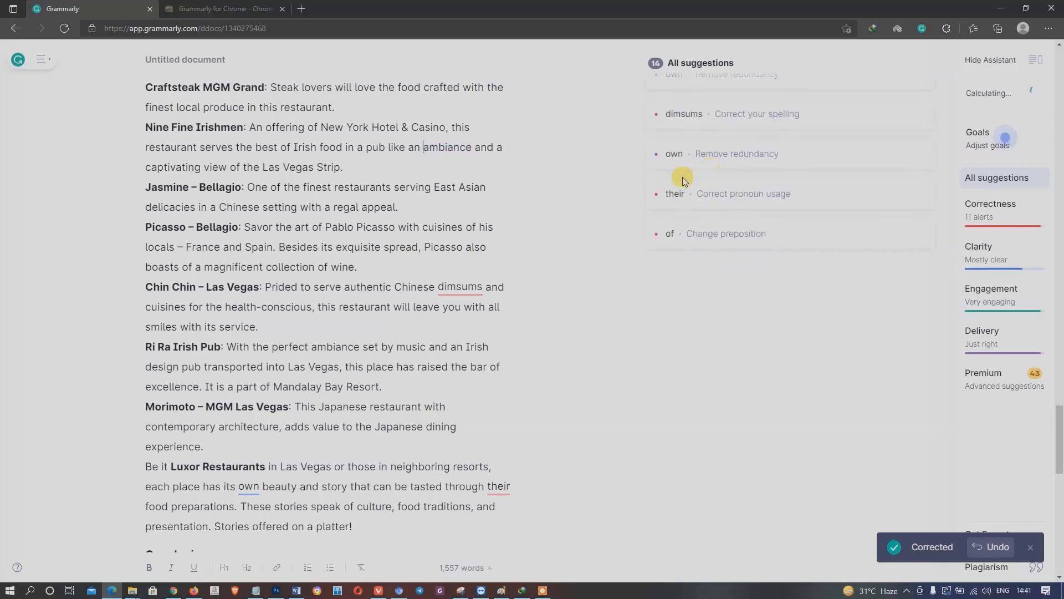
Accept the hyphenated spelling "resort-like" in the paragraph about Luxor Hotel Las Vegas.
scroll(688, 206, up, 5)
click(677, 162)
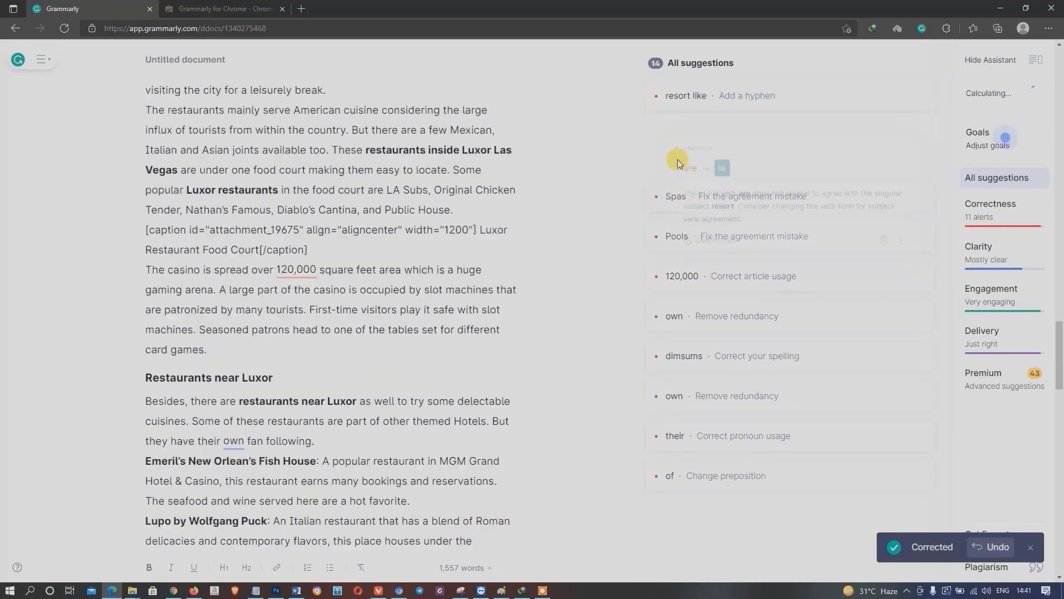
click(671, 96)
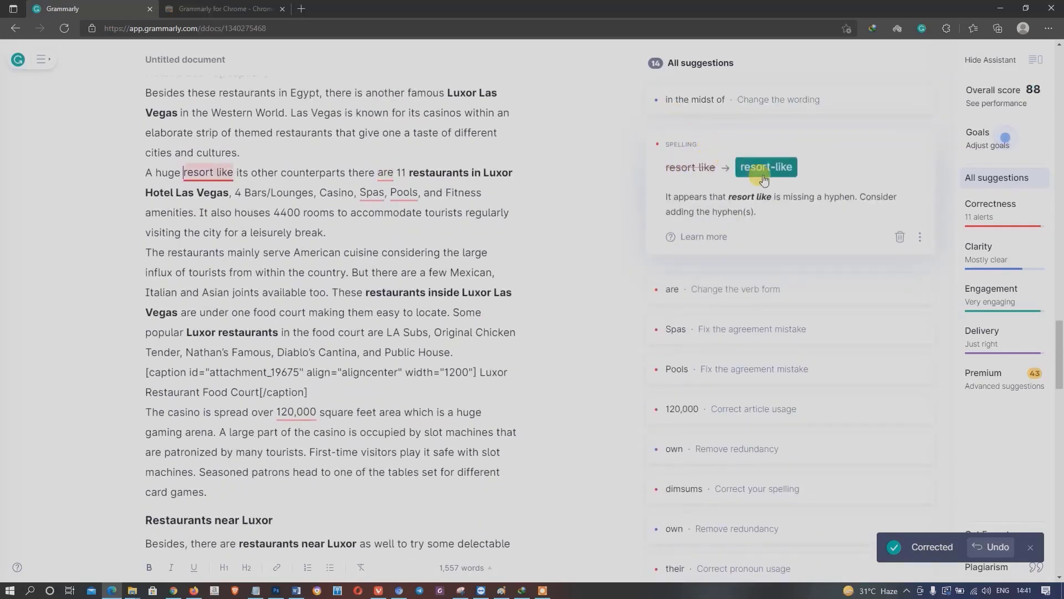
click(763, 179)
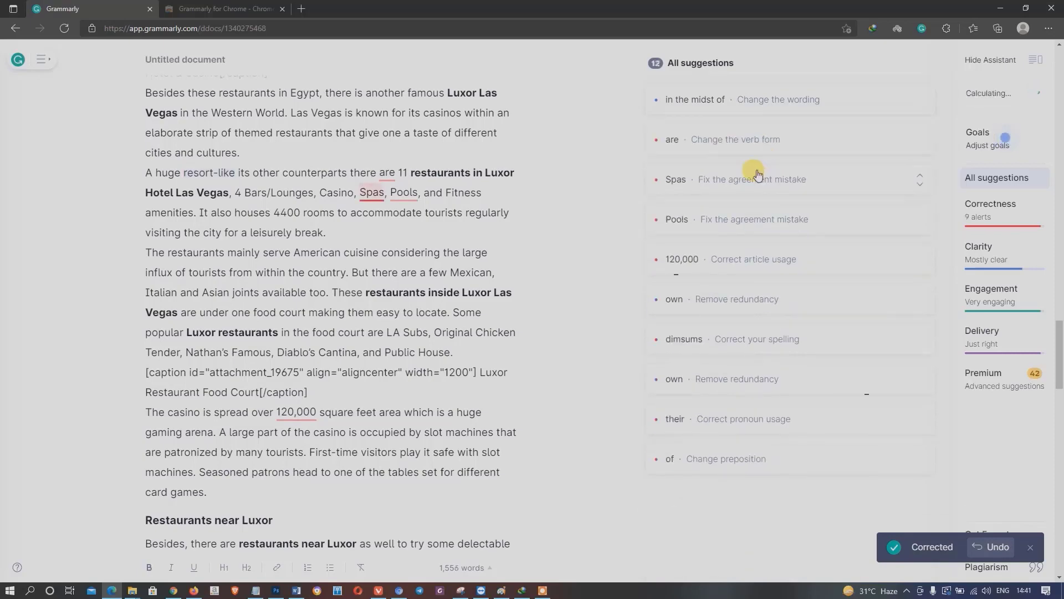
Accept the article correction for "old", the wording "pasta", the comma after "(hookah)" and the article before "120,000".
scroll(715, 228, up, 4)
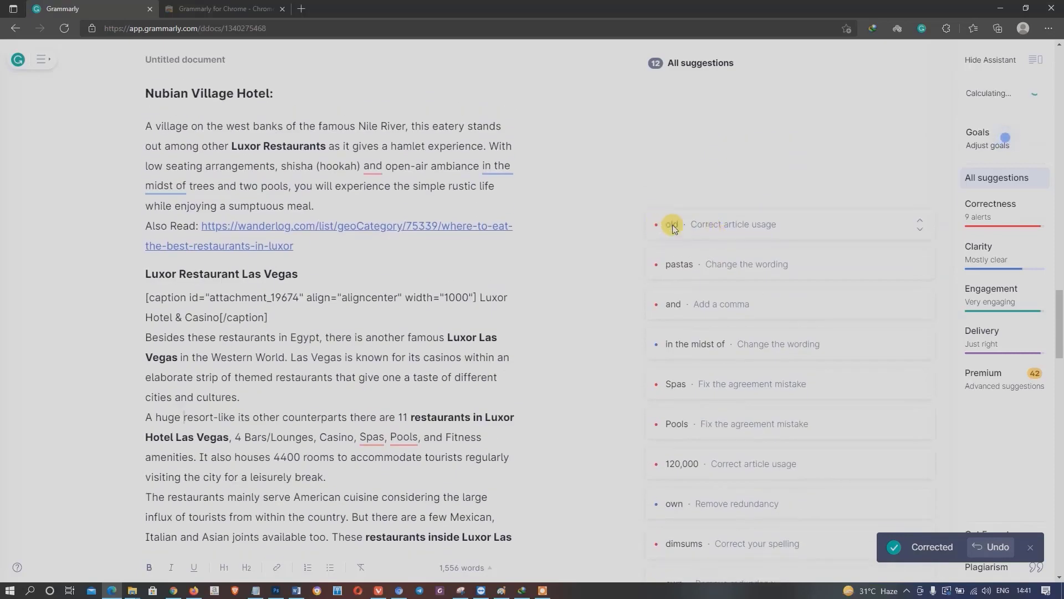
click(672, 224)
click(690, 227)
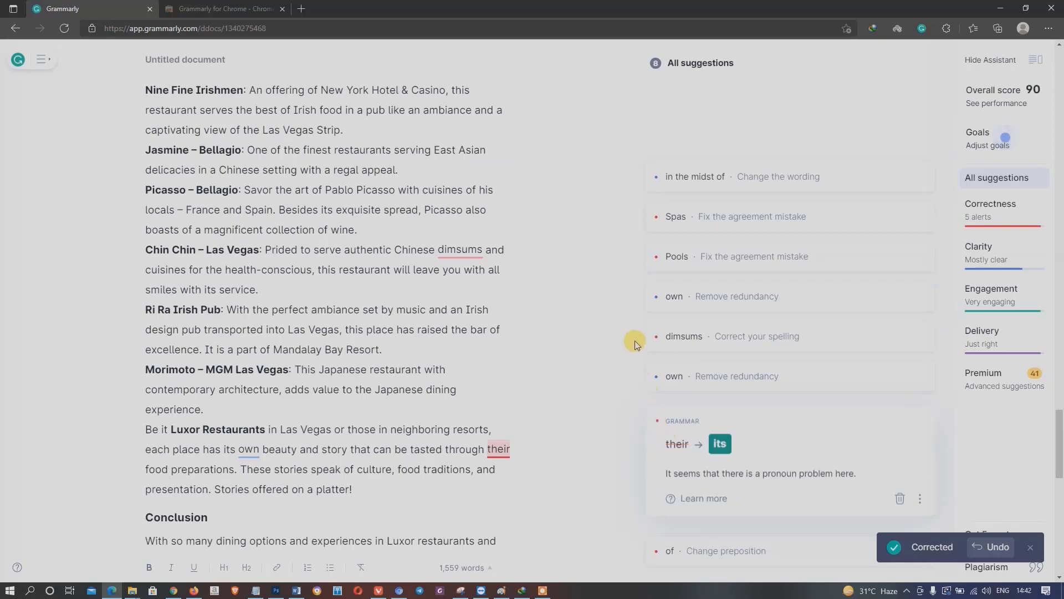
Review the document's performance report, including word count, readability and vocabulary, and close it.
click(1018, 94)
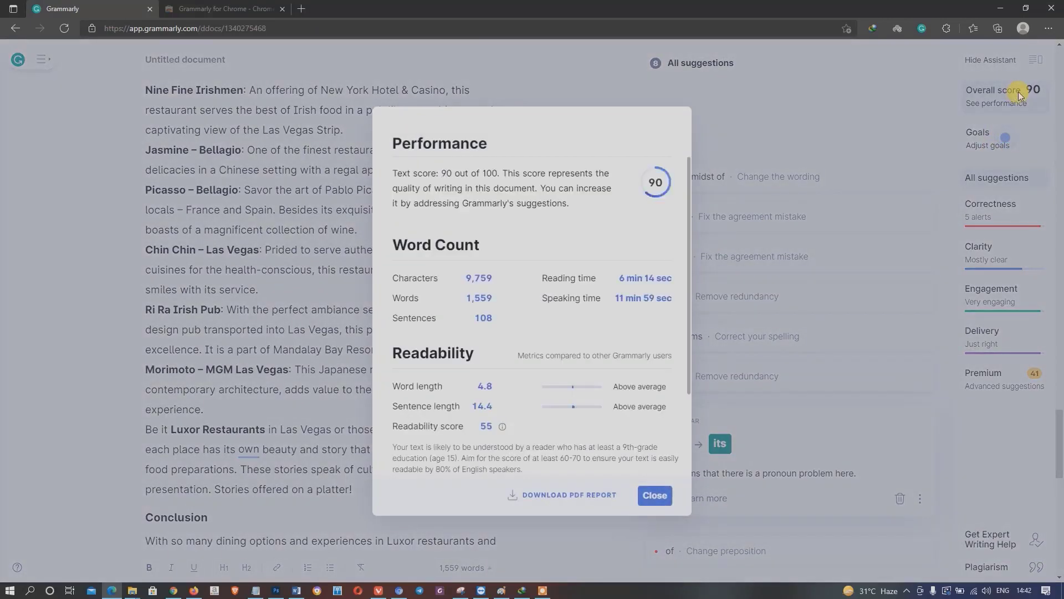
scroll(591, 256, down, 2)
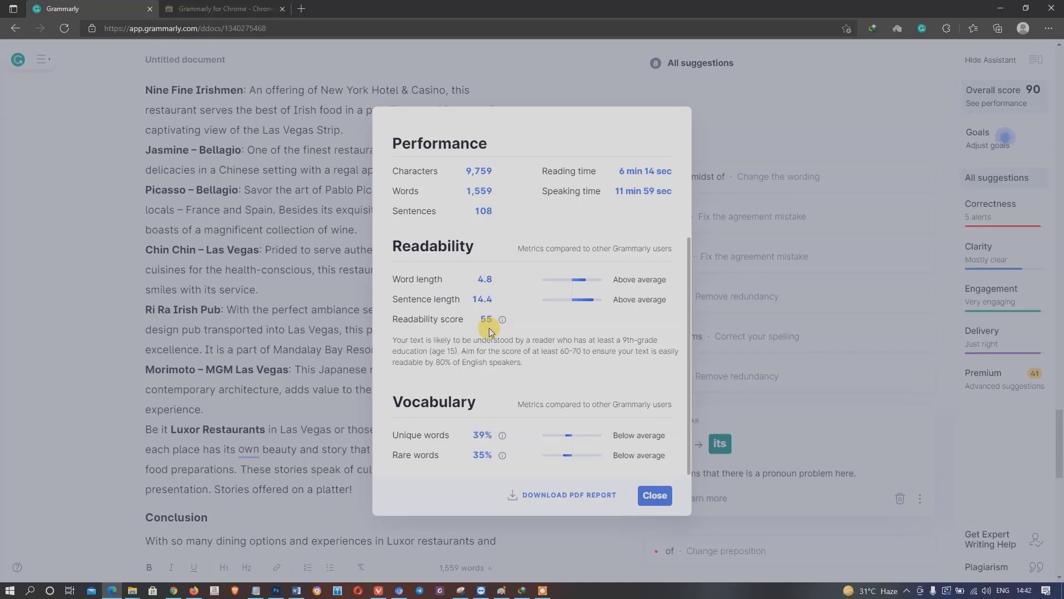
click(654, 495)
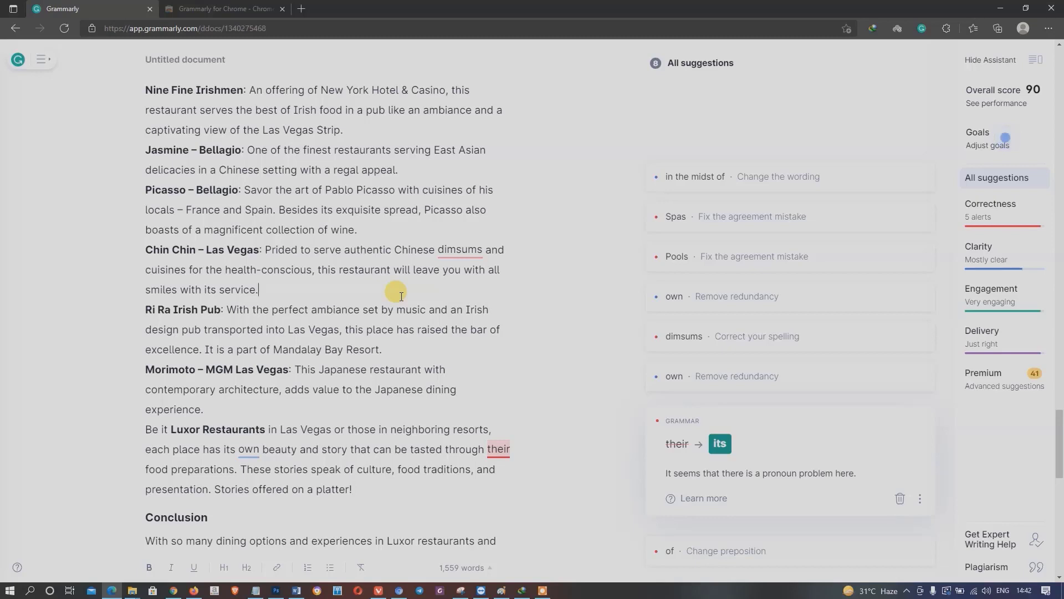
Copy the entire corrected article and switch to Chrome with a new tab open.
key(ctrl+a)
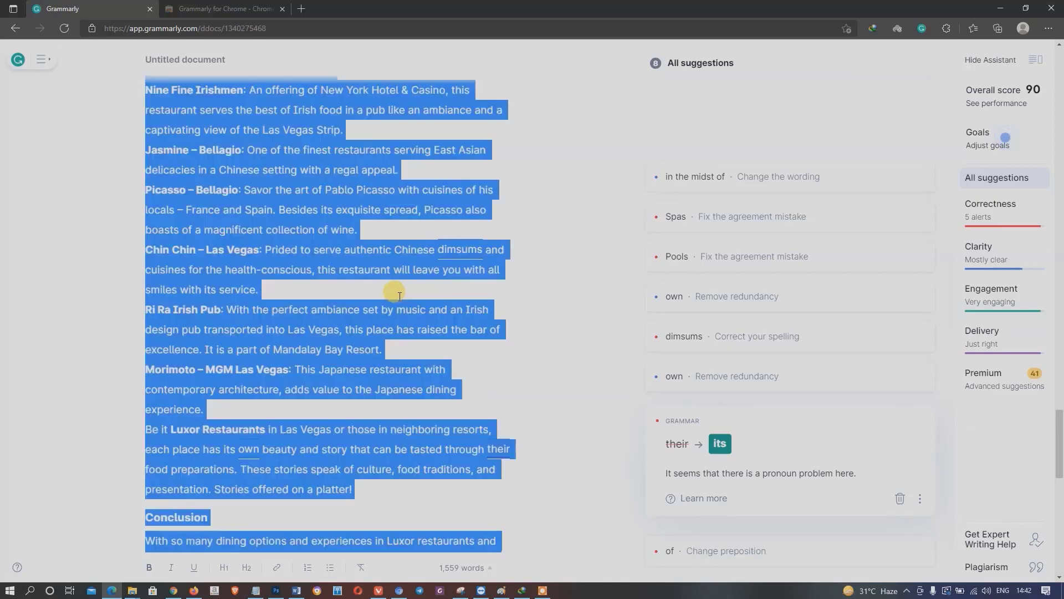
click(172, 590)
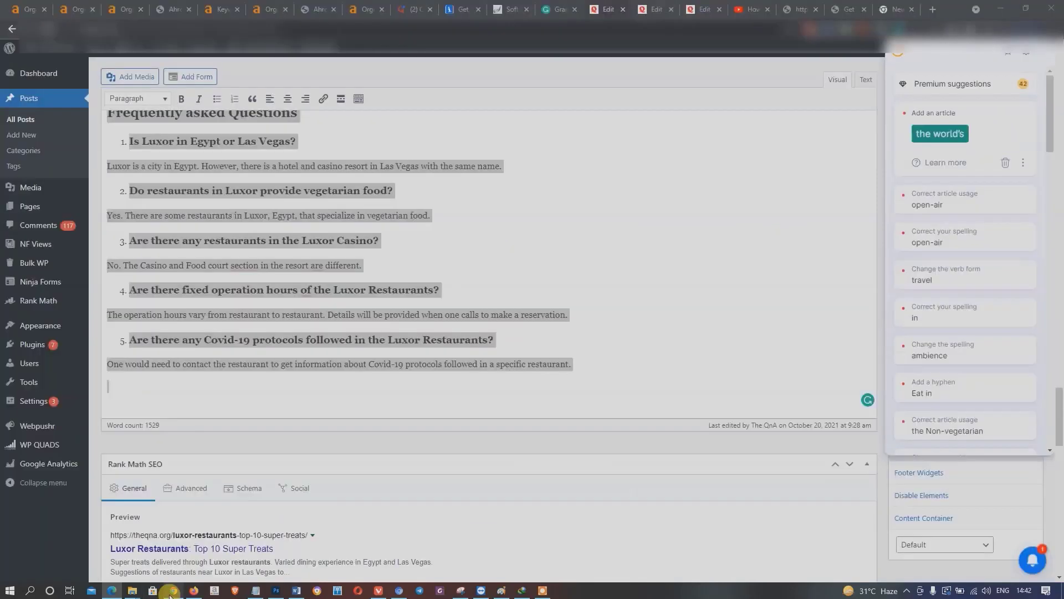
click(932, 9)
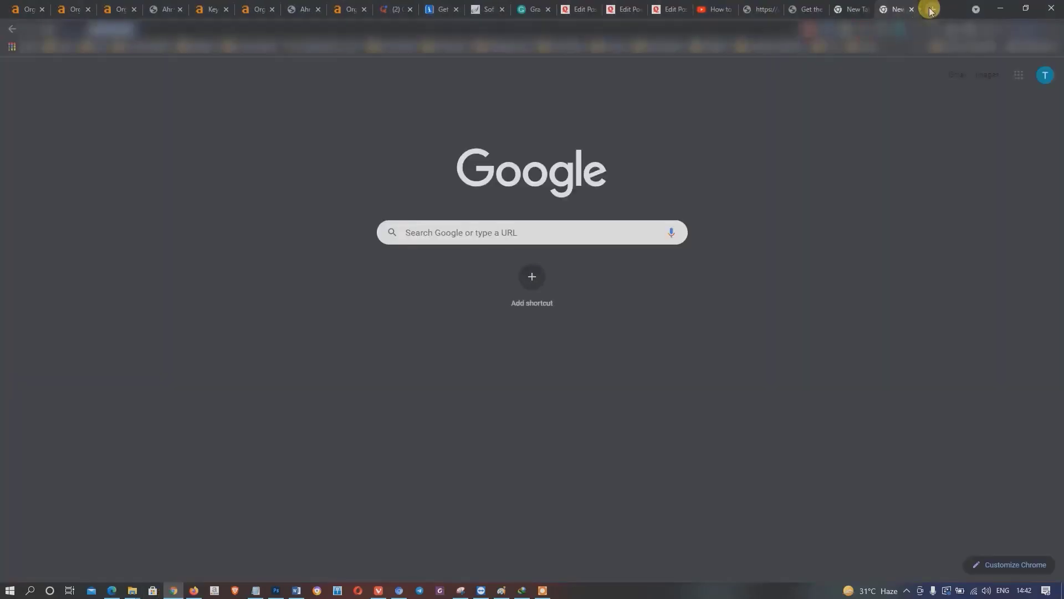
Search Google for "hemingway editor" and open the Hemingway Editor at hemingwayapp.com.
text(hemingway)
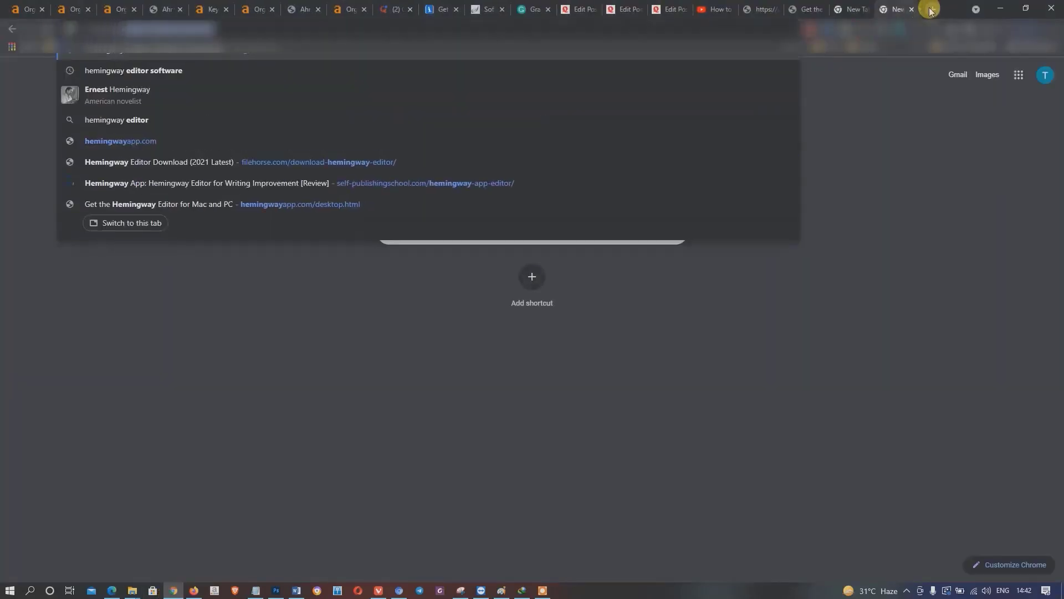
key(Down)
key(BackSpace)
key(BackSpace)
key(BackSpace)
key(BackSpace)
key(BackSpace)
key(BackSpace)
key(BackSpace)
key(BackSpace)
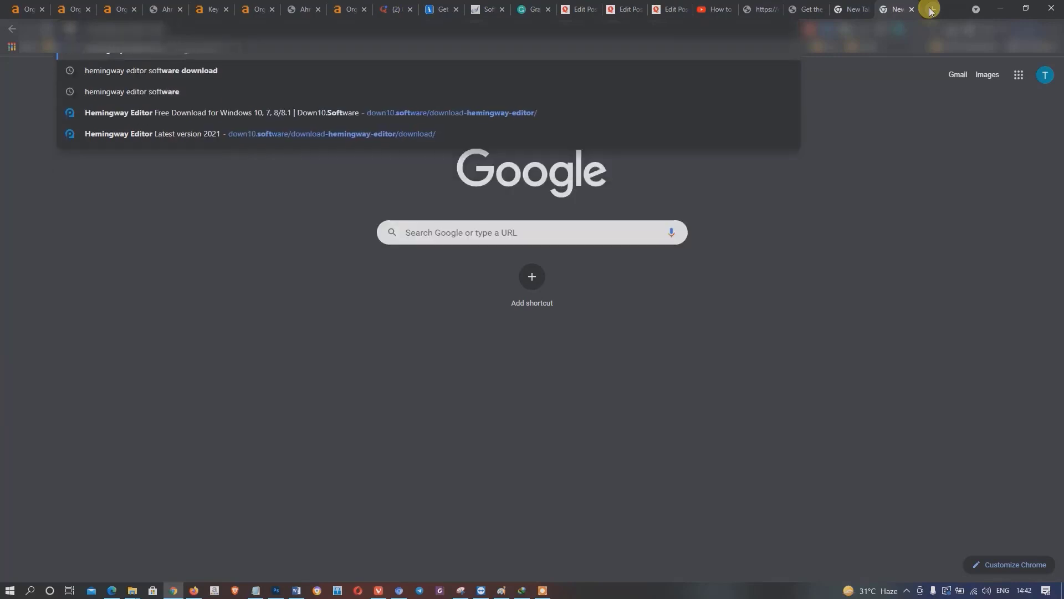
key(Return)
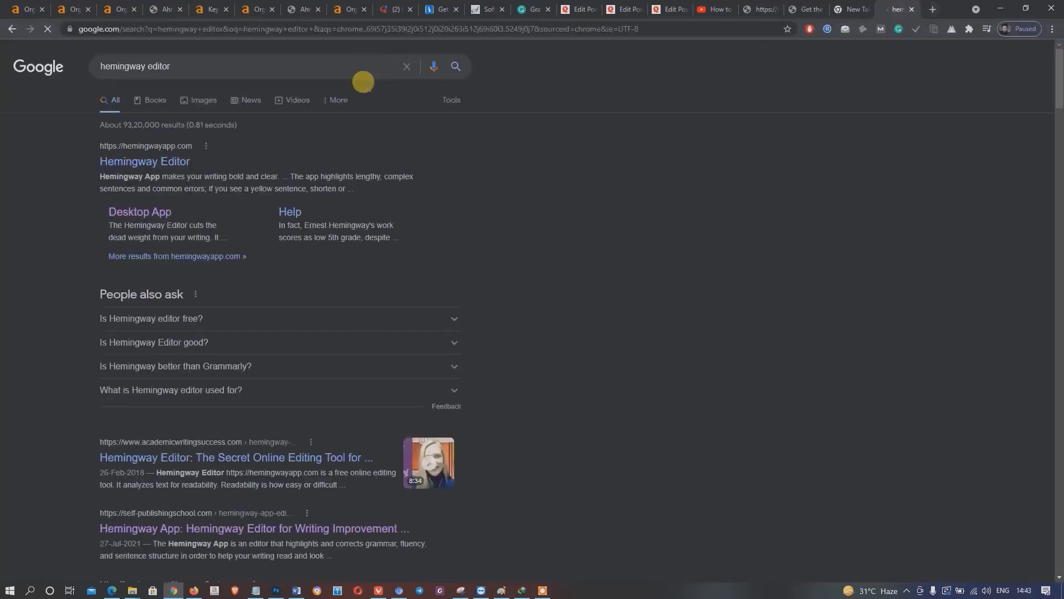
click(168, 165)
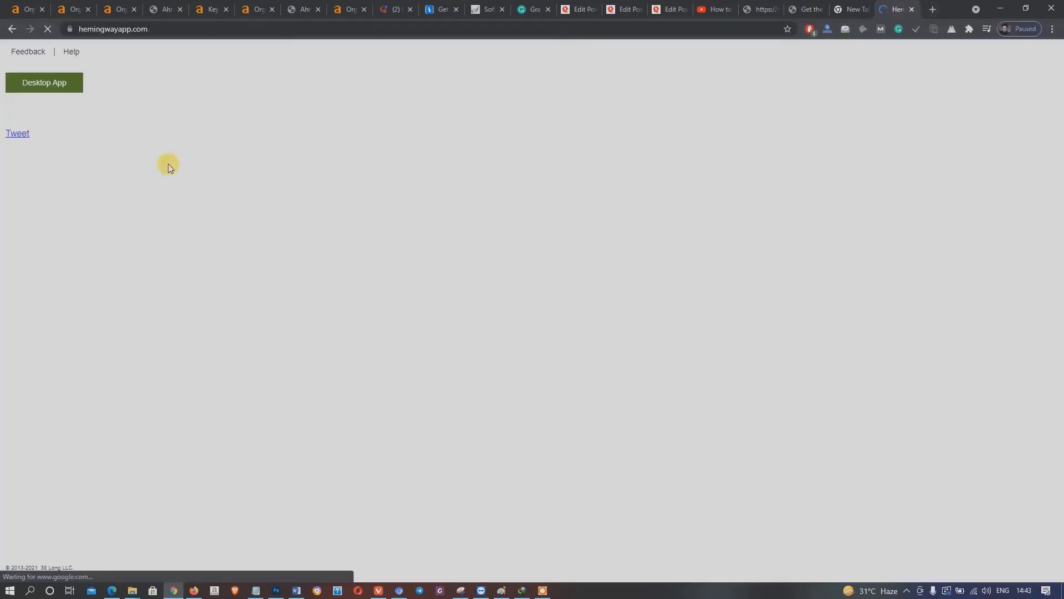
Replace the Hemingway sample text with the copied Luxor restaurants article.
key(ctrl+a)
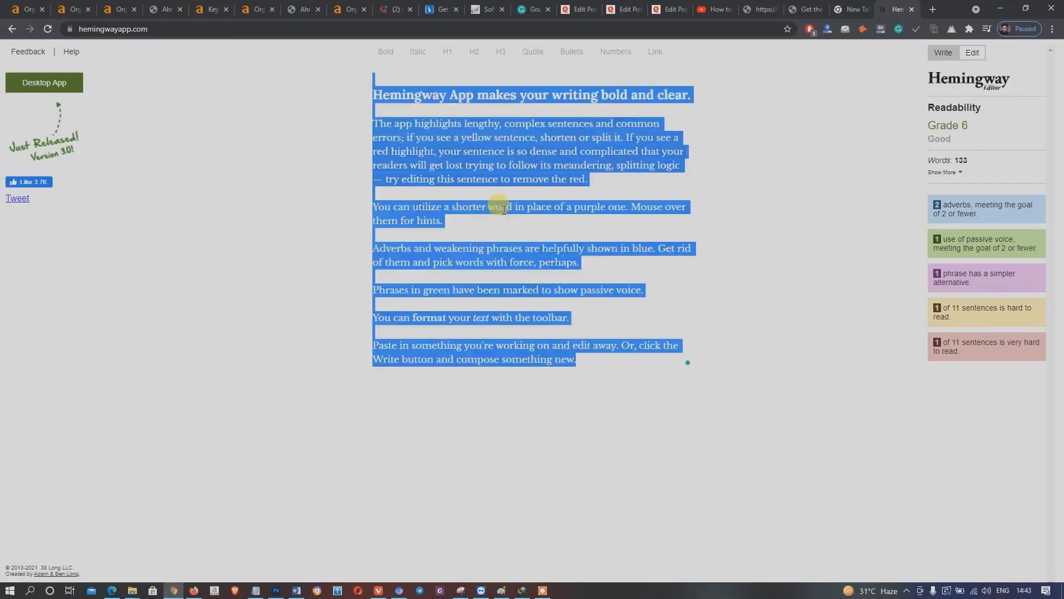
key(BackSpace)
key(ctrl+v)
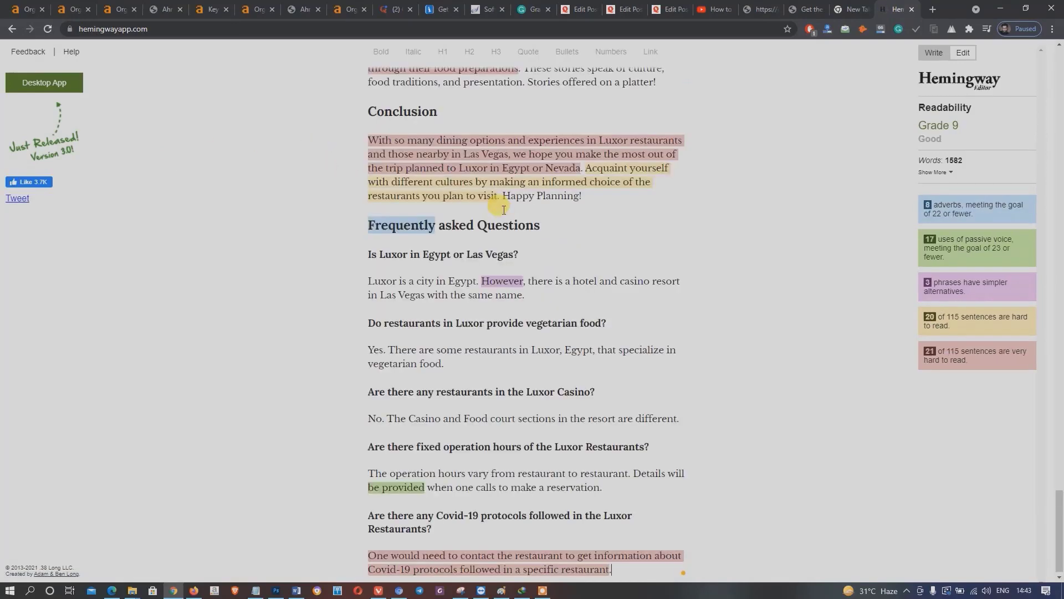
Examine the highlighted hard-to-read sentences, passive voice, adverbs and the readability grade throughout the article.
scroll(674, 302, up, 15)
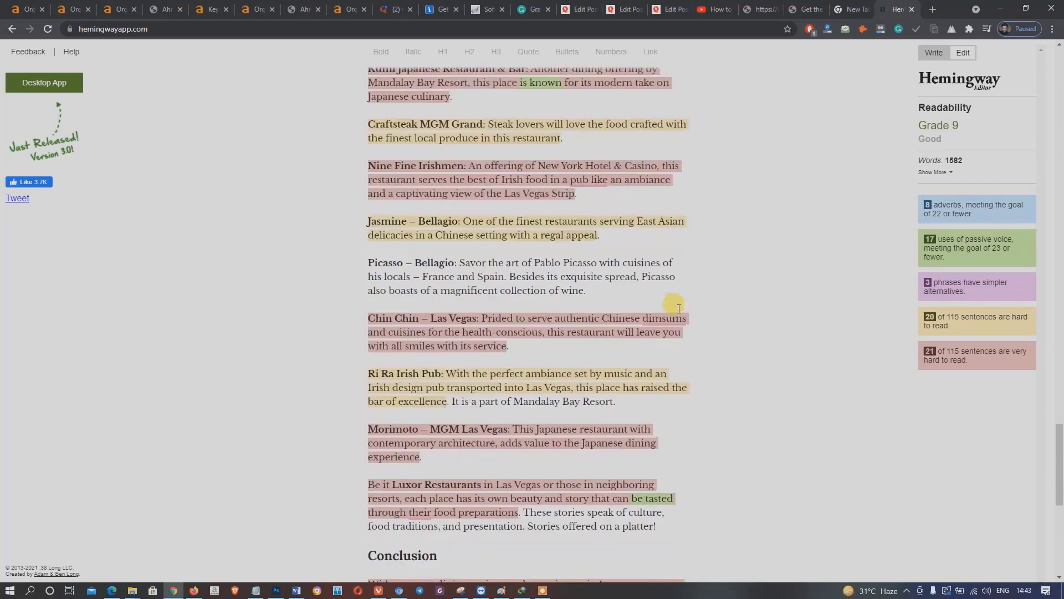
scroll(677, 307, up, 7)
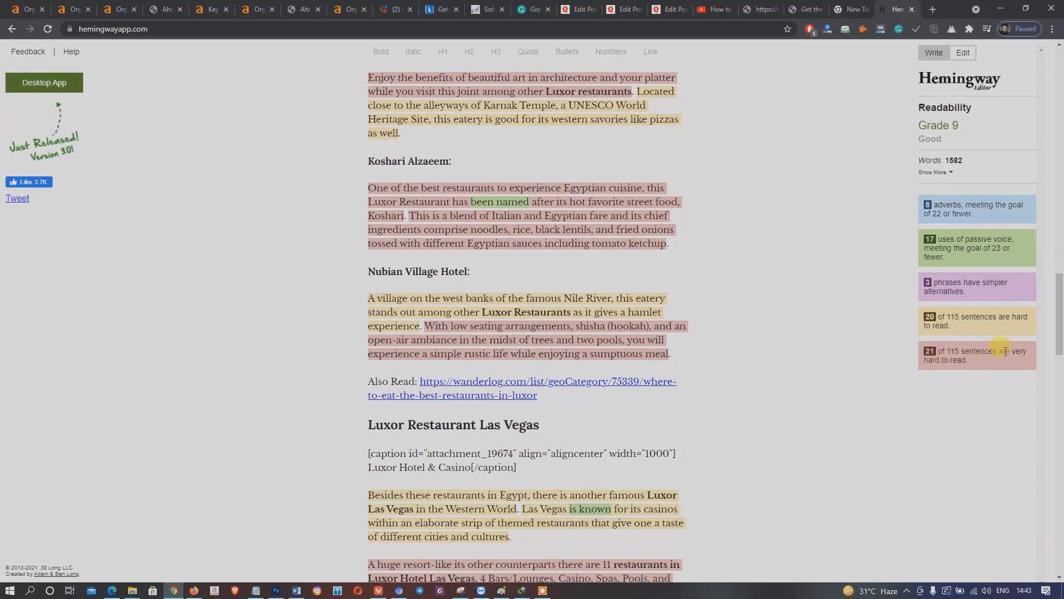
scroll(946, 360, up, 20)
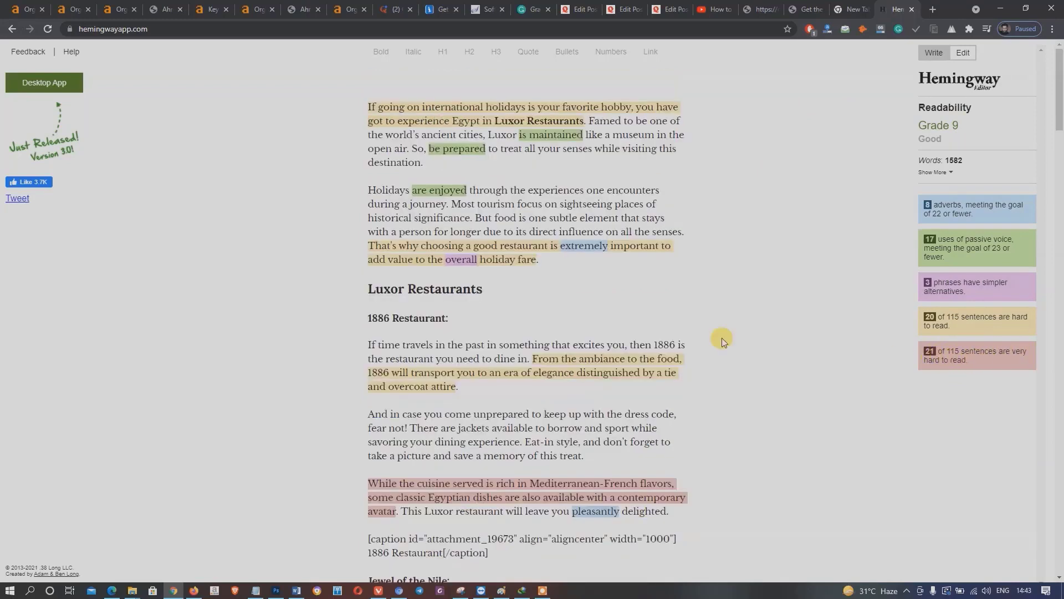
scroll(624, 327, down, 3)
scroll(625, 328, down, 15)
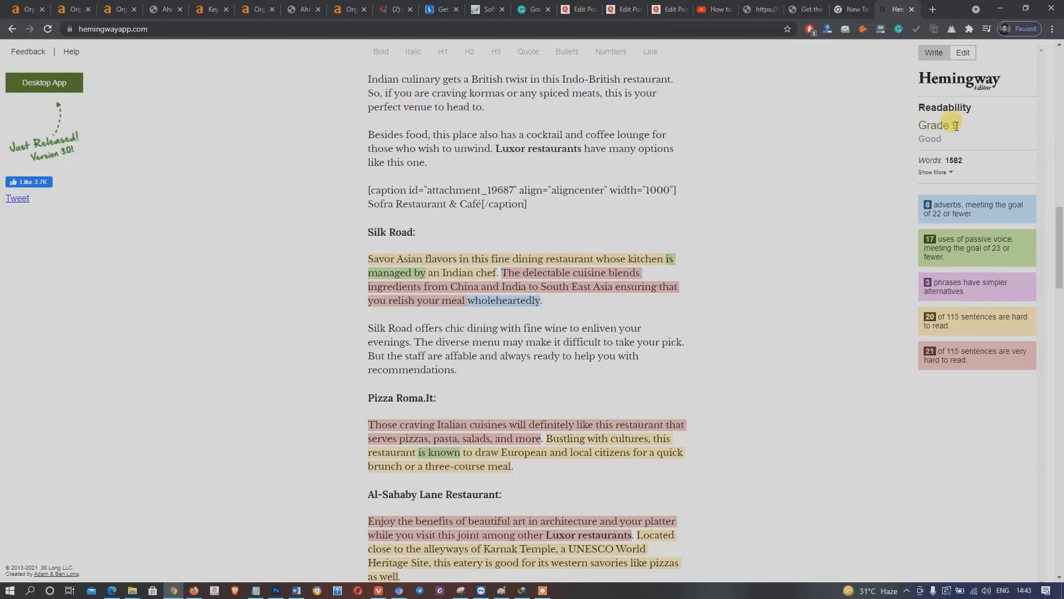
scroll(956, 126, up, 18)
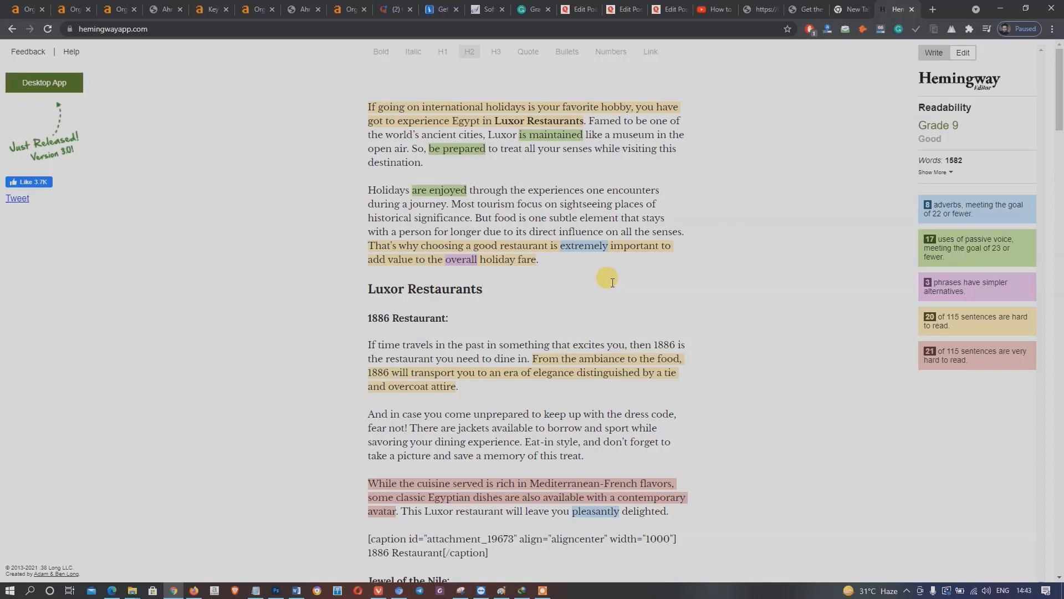
Copy the full text from Hemingway and paste it over the whole existing document in Grammarly in Edge.
key(ctrl+a)
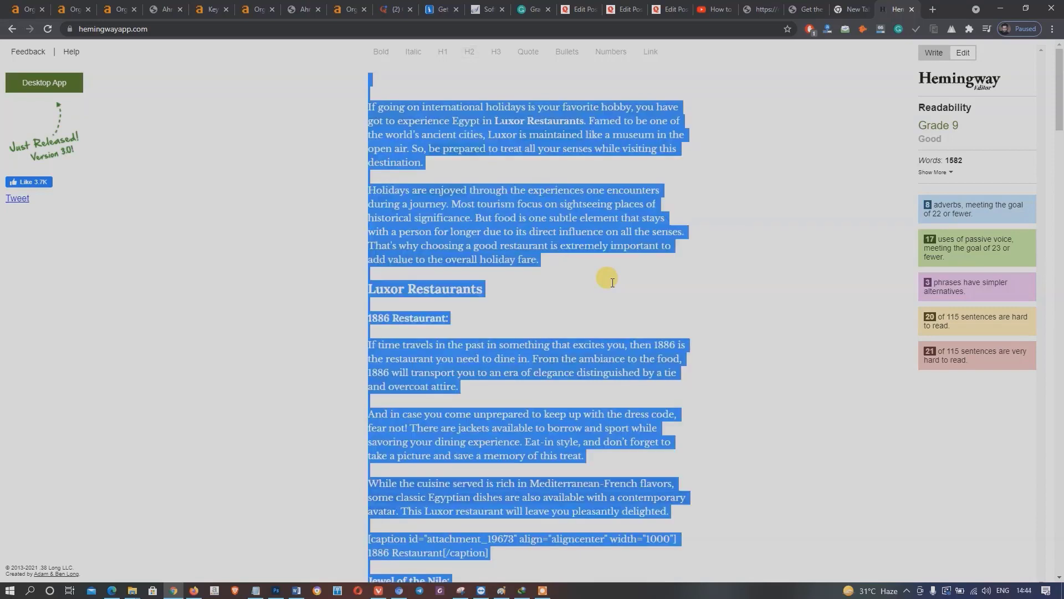
click(111, 590)
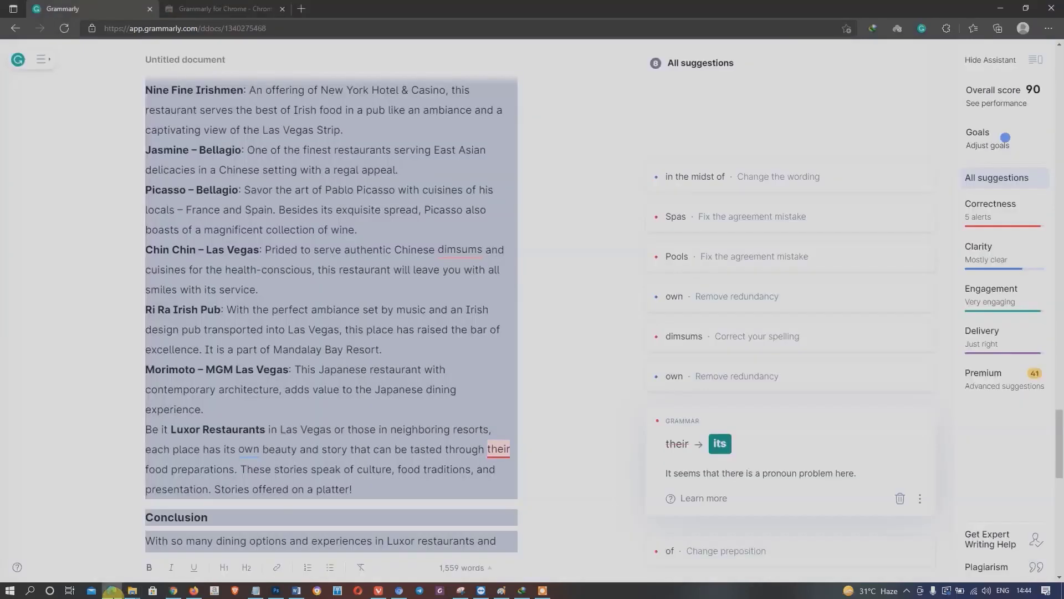
click(298, 311)
key(ctrl+a)
key(Delete)
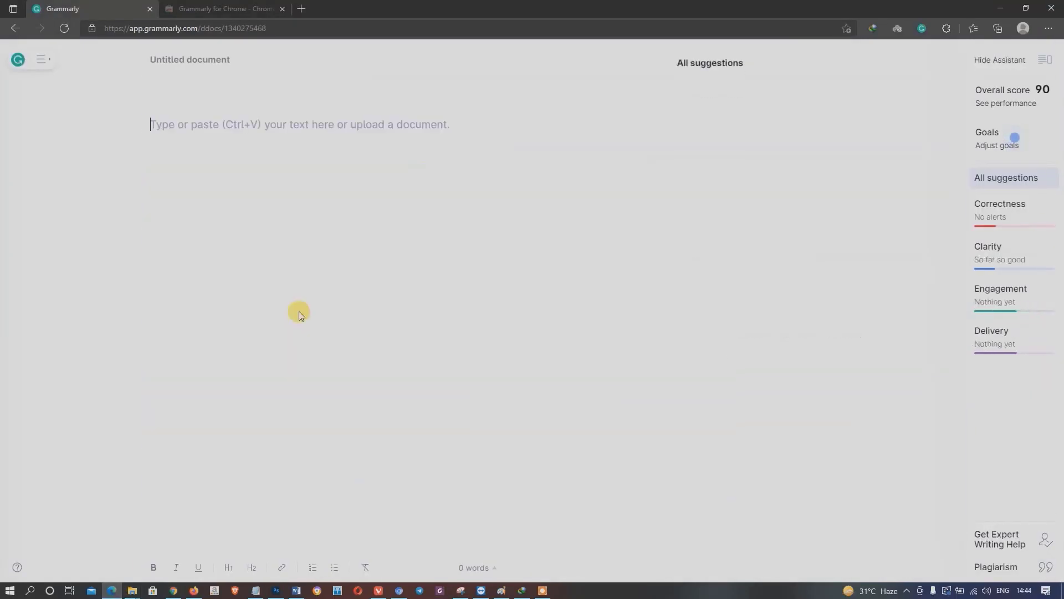
key(ctrl+v)
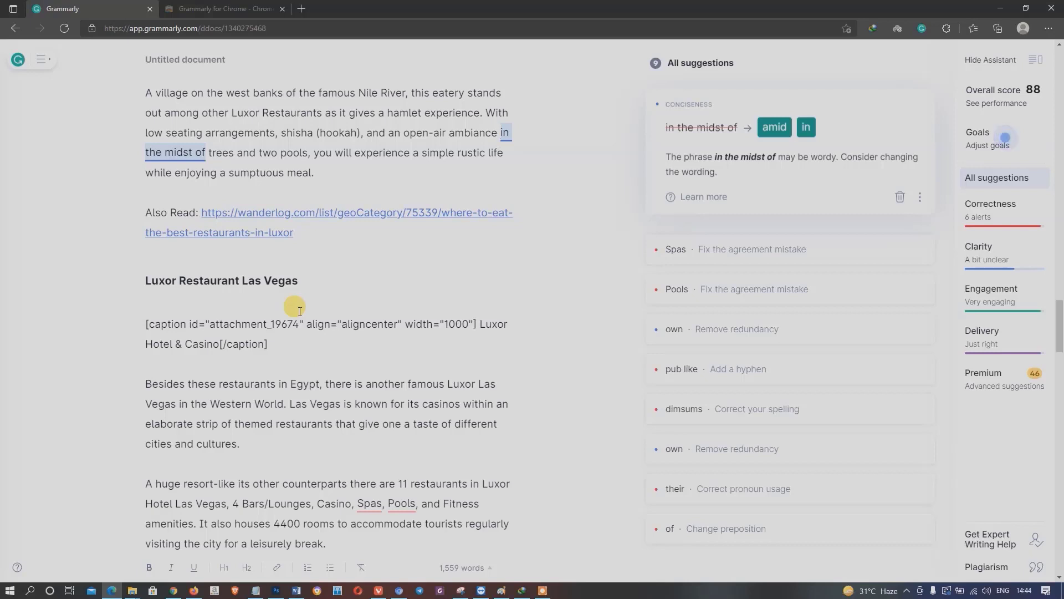
Download the pasted Luxor restaurants article from Grammarly as a .docx file.
scroll(299, 311, down, 5)
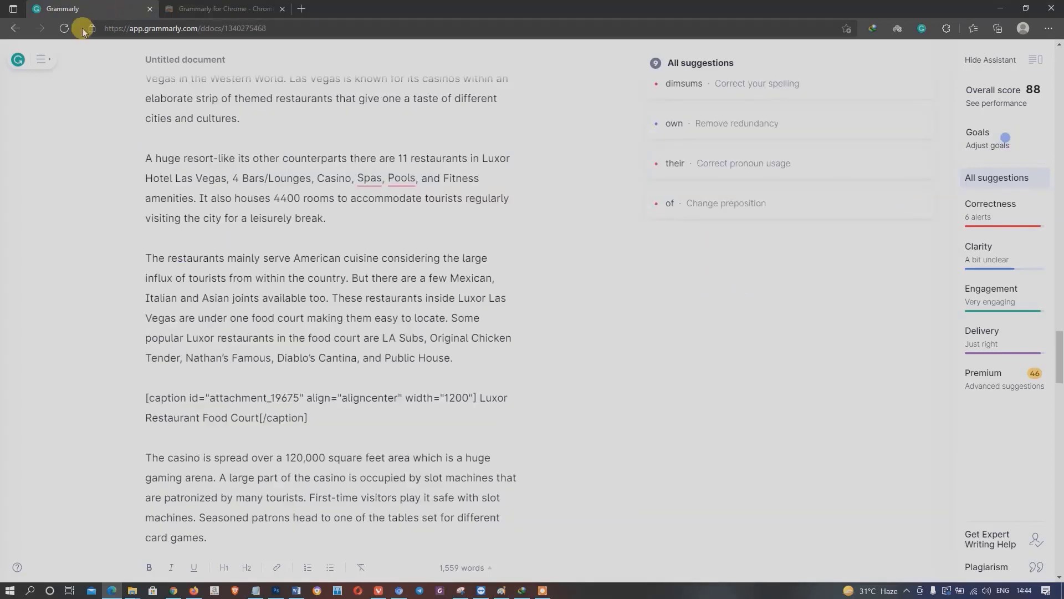
click(48, 61)
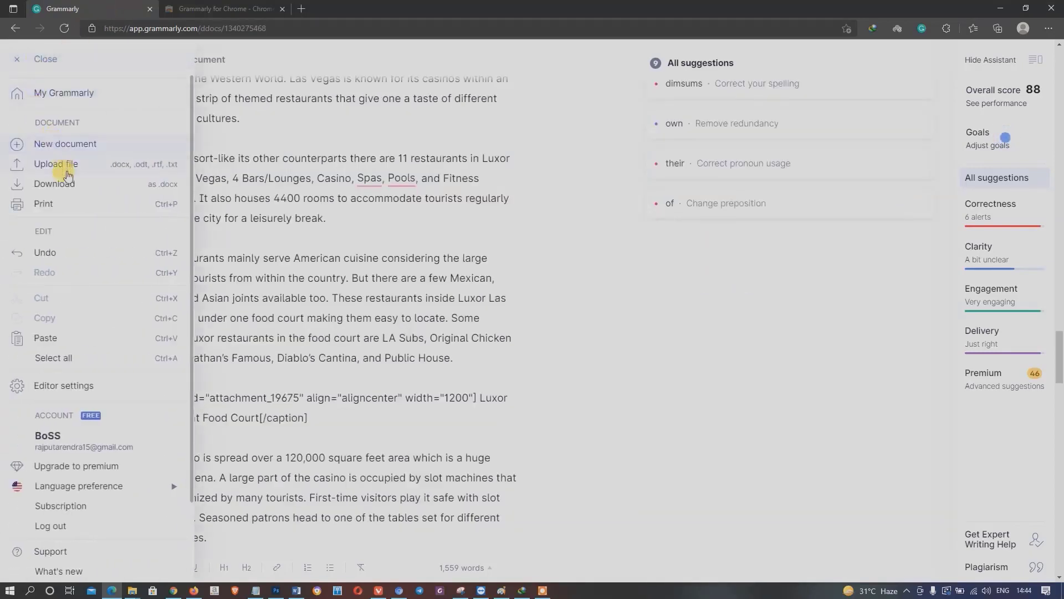
mouse_move(43, 64)
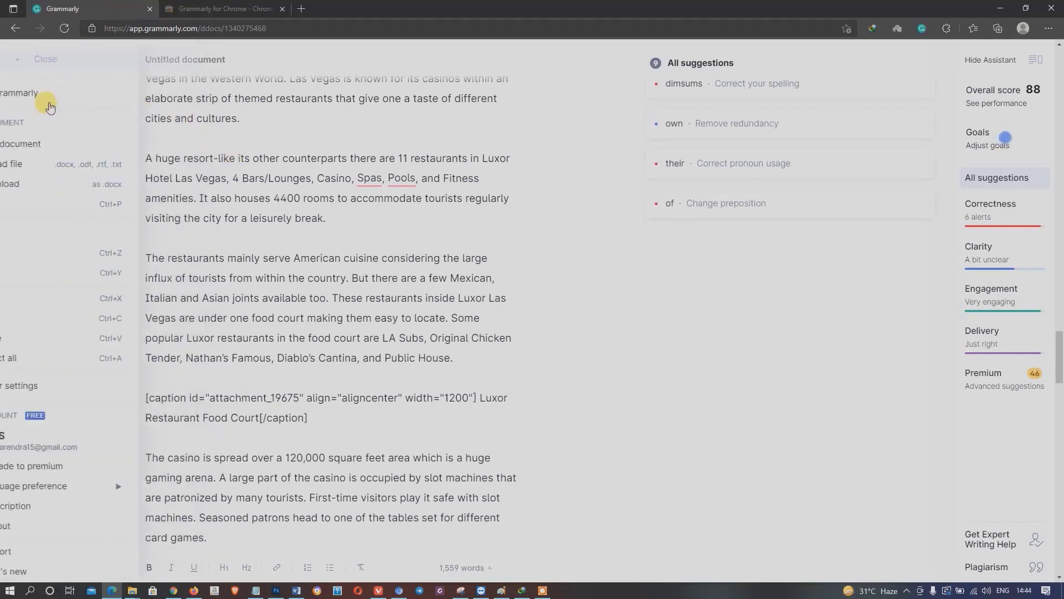
click(54, 184)
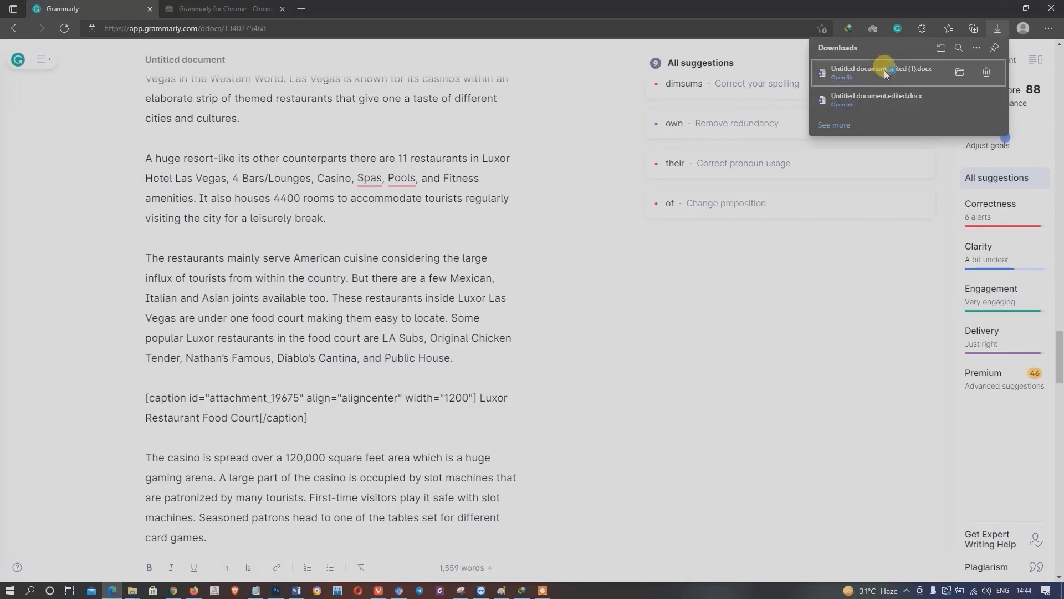
Open the downloaded Untitled document.edited (1).docx in Word, enable editing and copy its entire text.
click(884, 70)
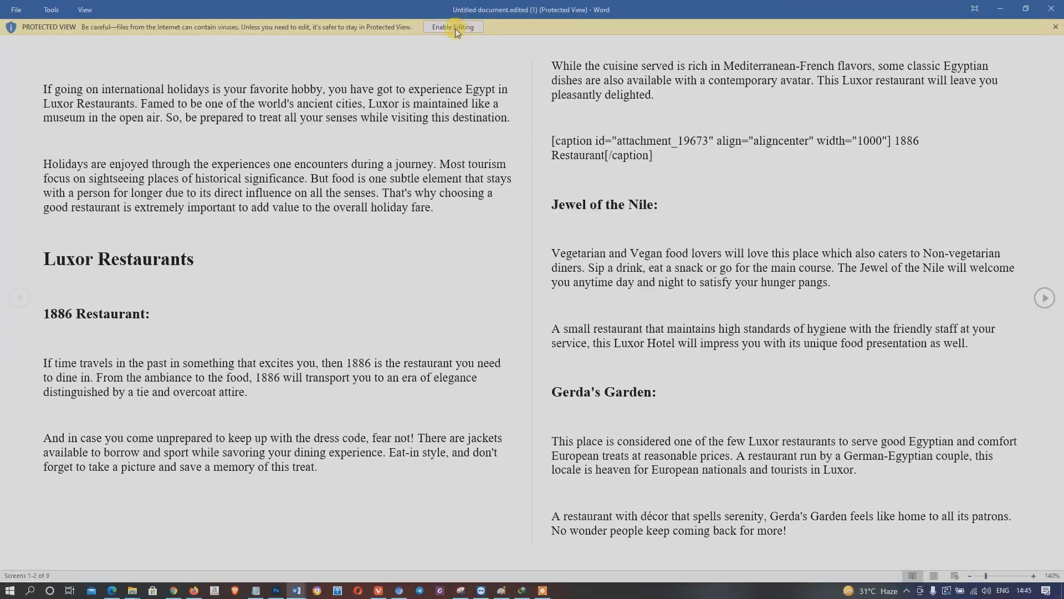
click(455, 29)
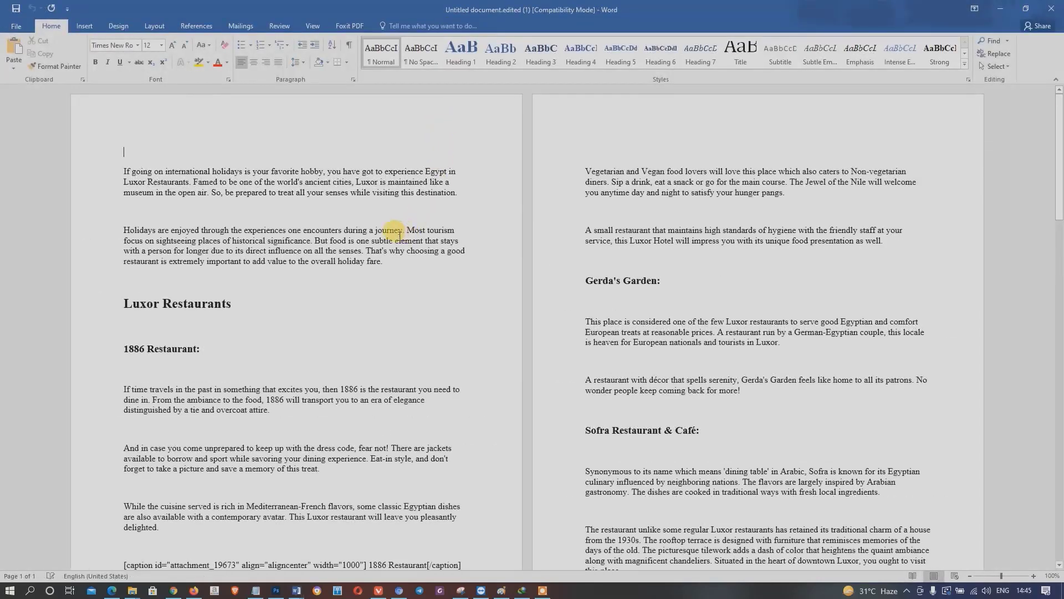
key(ctrl+a)
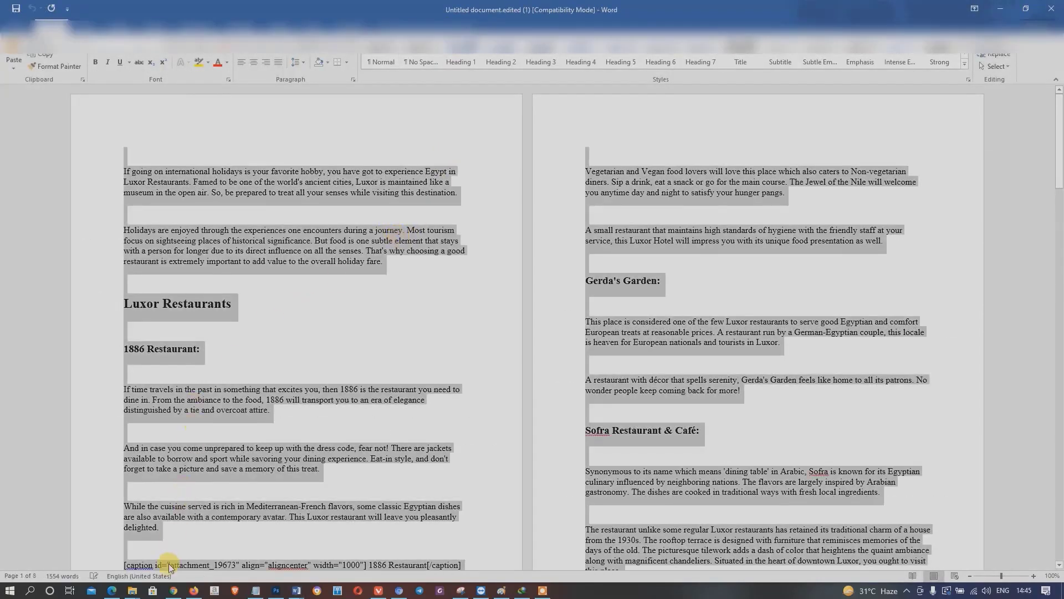
Switch to Chrome, open a new WordPress post in its own tab and paste the copied article into the post body.
click(174, 590)
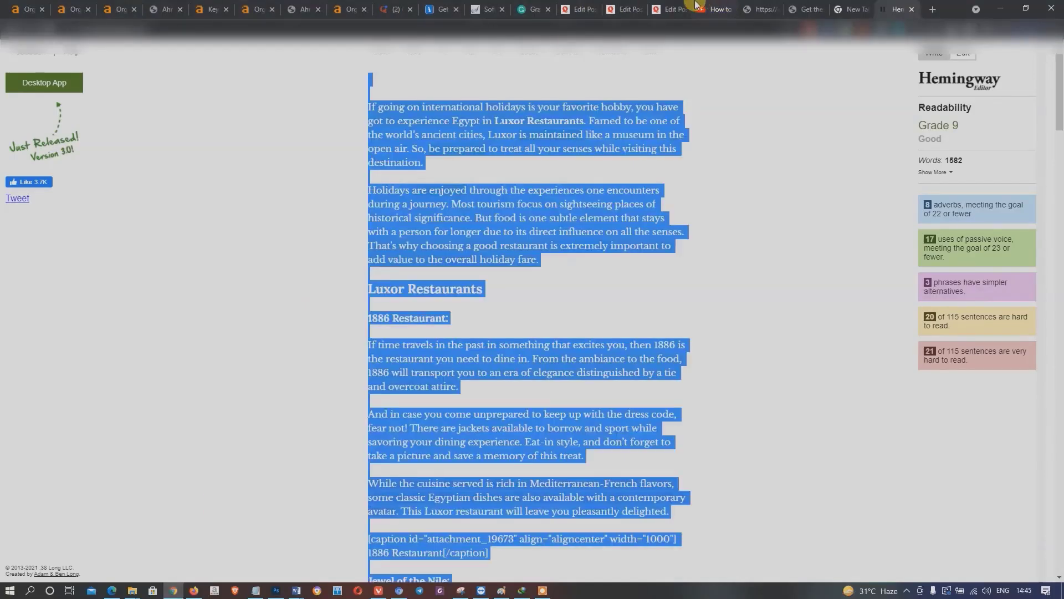
click(692, 5)
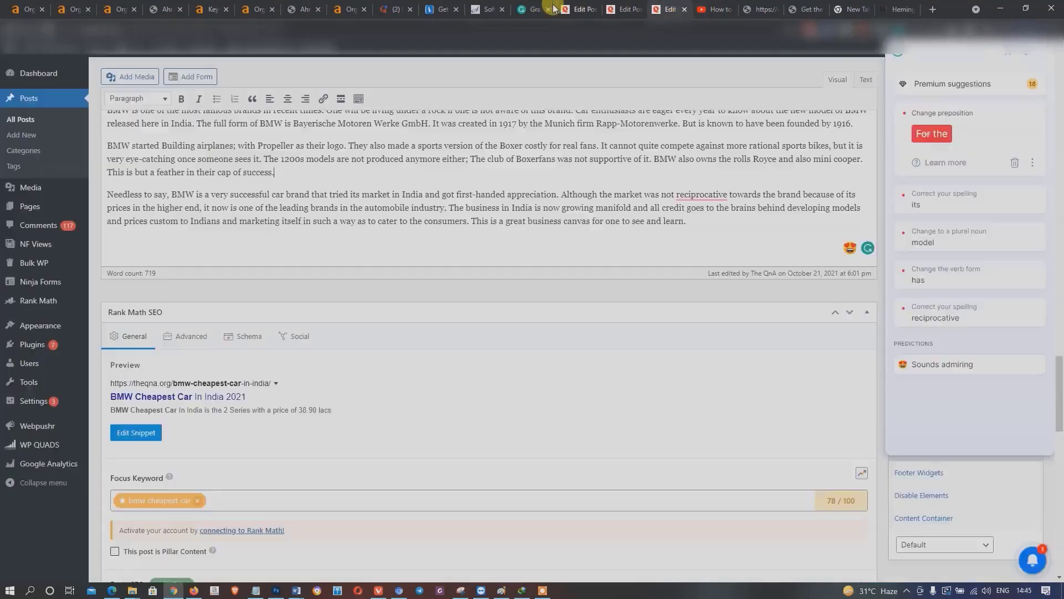
middle_click(12, 141)
click(695, 4)
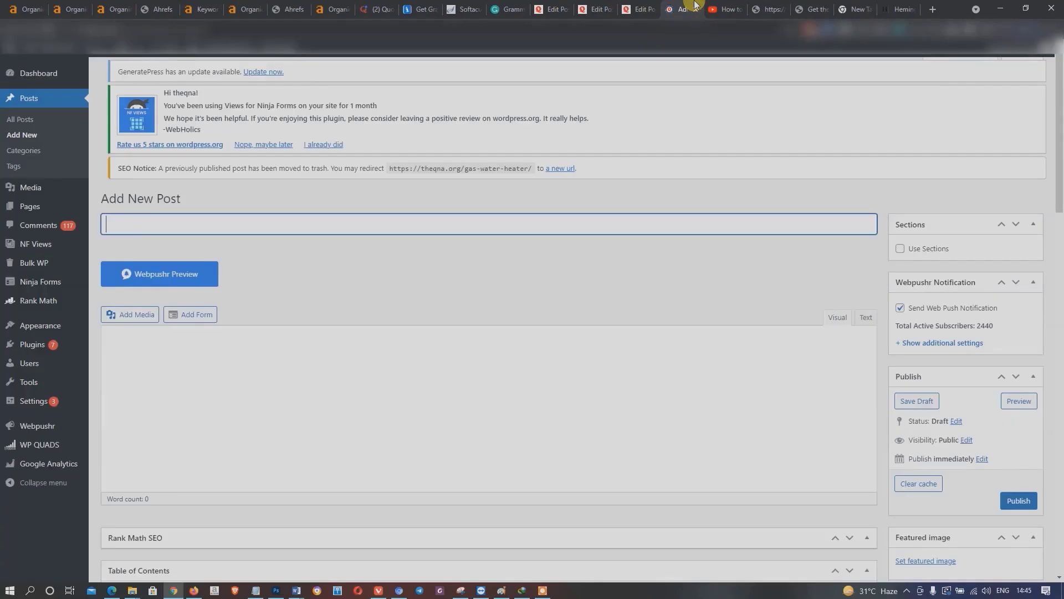
click(413, 385)
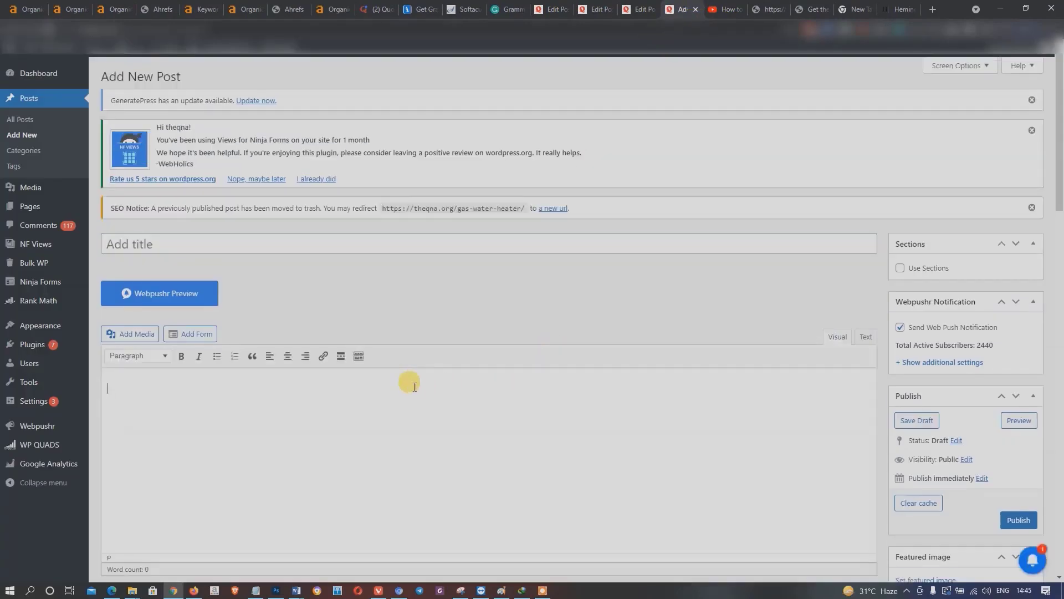
key(ctrl+v)
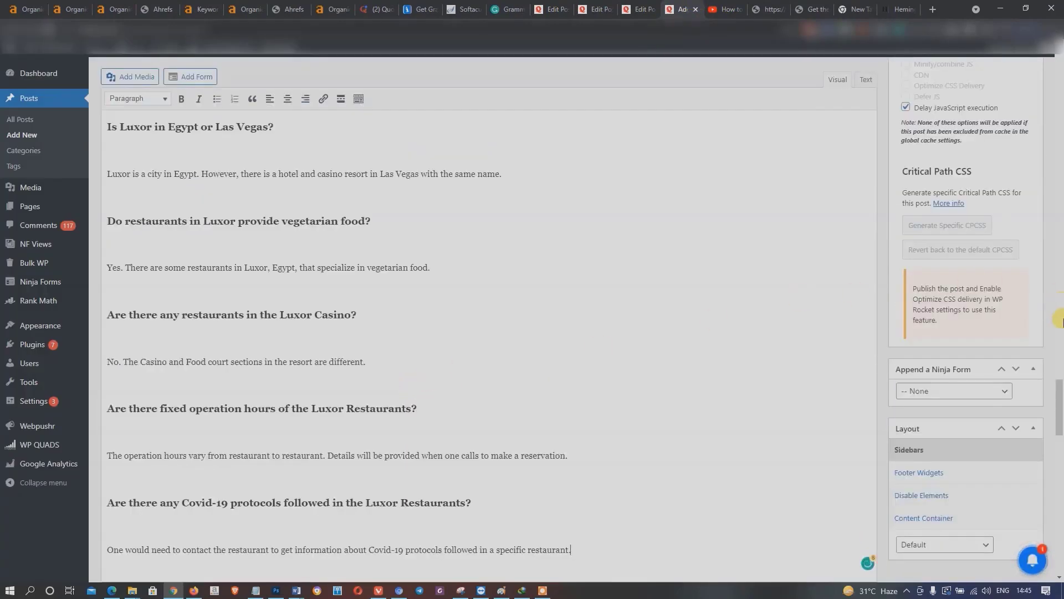
Remove the blank lines around the introductory paragraphs and below the Luxor Restaurants and 1886 Restaurant headings.
drag(1063, 354, 1060, 25)
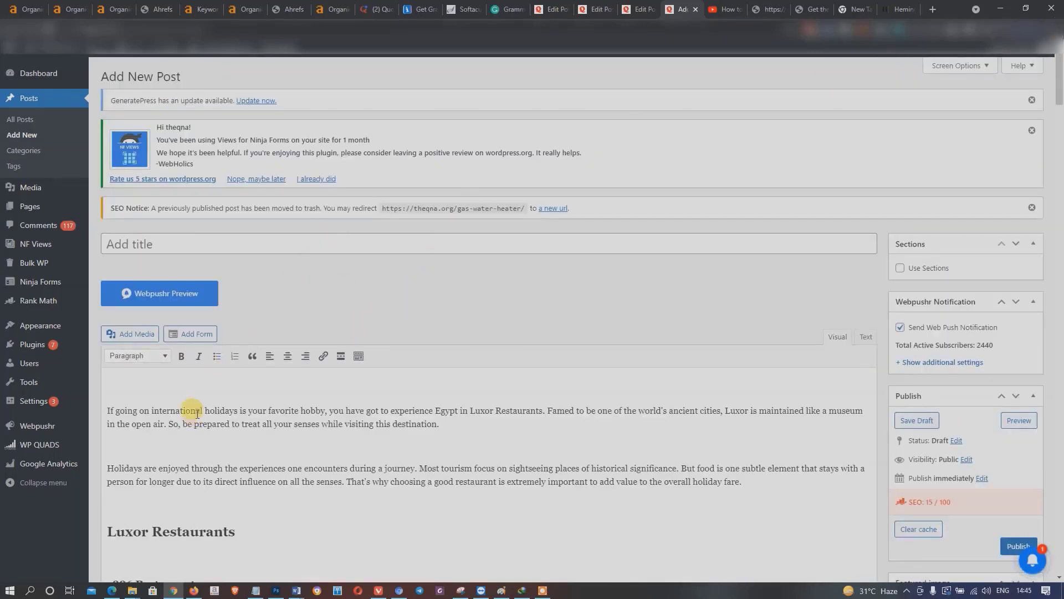
click(194, 389)
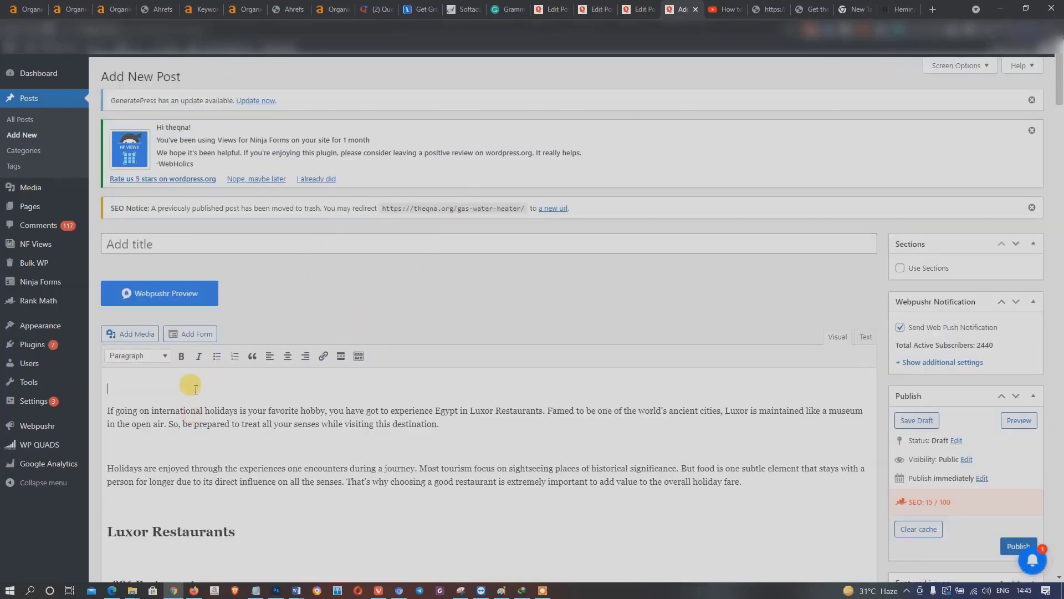
click(105, 413)
key(BackSpace)
click(120, 421)
key(BackSpace)
click(120, 457)
key(BackSpace)
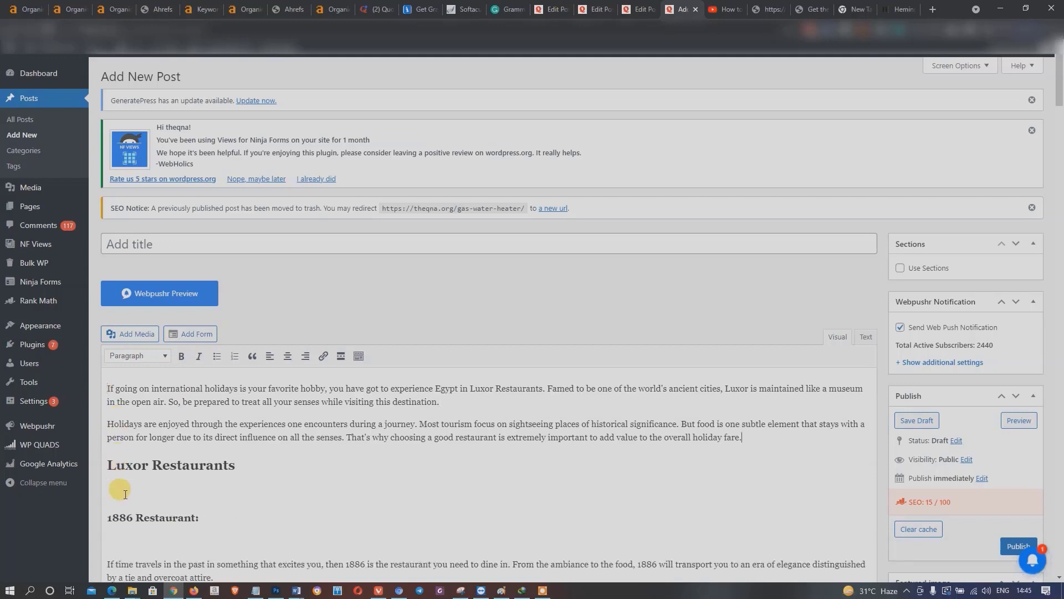
key(BackSpace)
click(155, 513)
key(BackSpace)
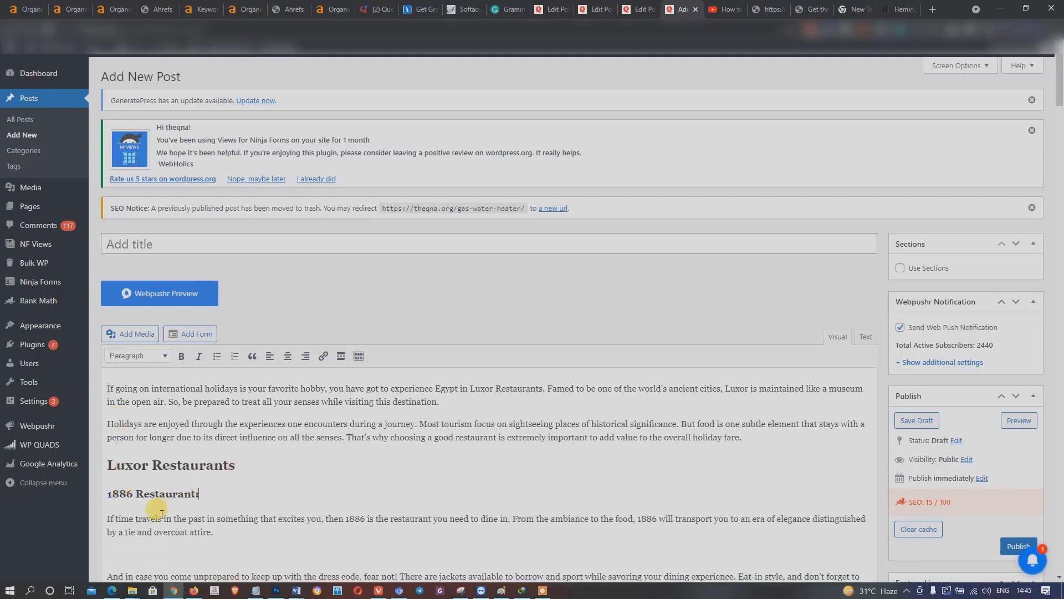
scroll(235, 470, down, 1)
scroll(235, 470, down, 1)
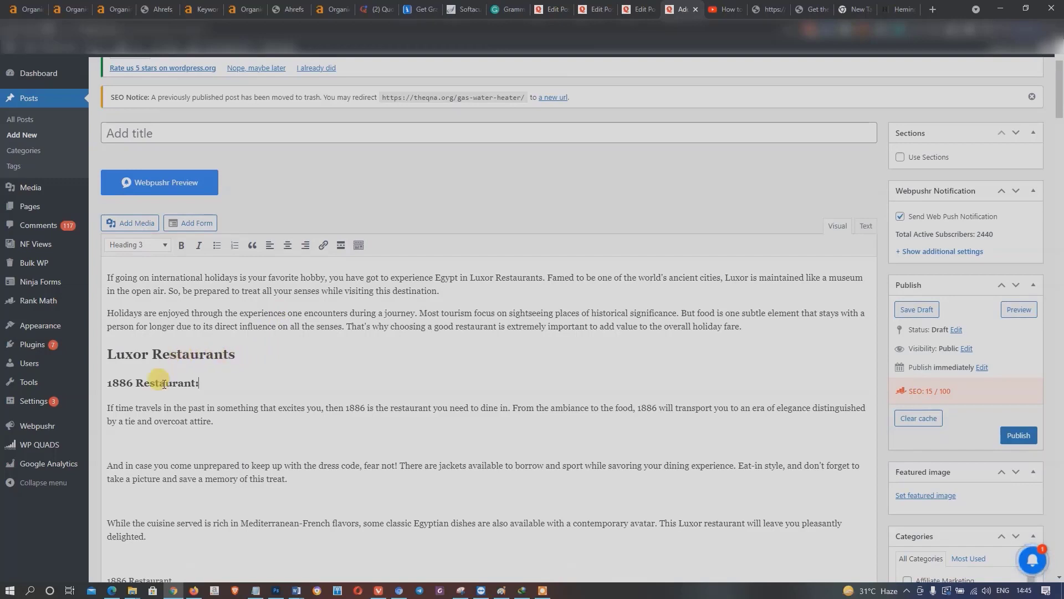
click(243, 356)
key(Return)
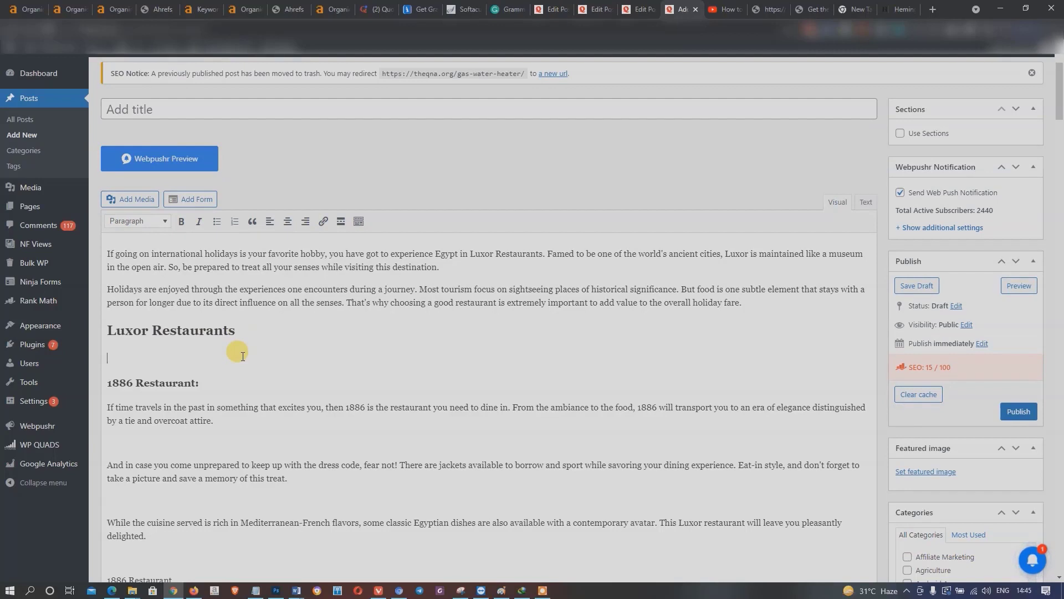
key(BackSpace)
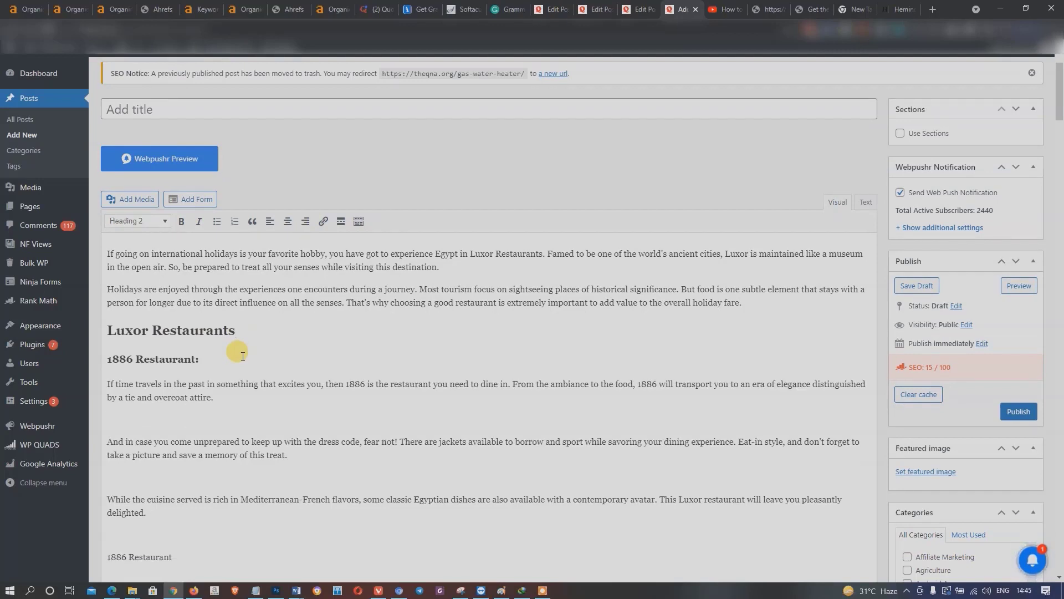
Remove the blank line above the "And in case you come unprepared" paragraph and keep "cuisine" spelled correctly in the following paragraph.
click(155, 359)
click(149, 417)
key(BackSpace)
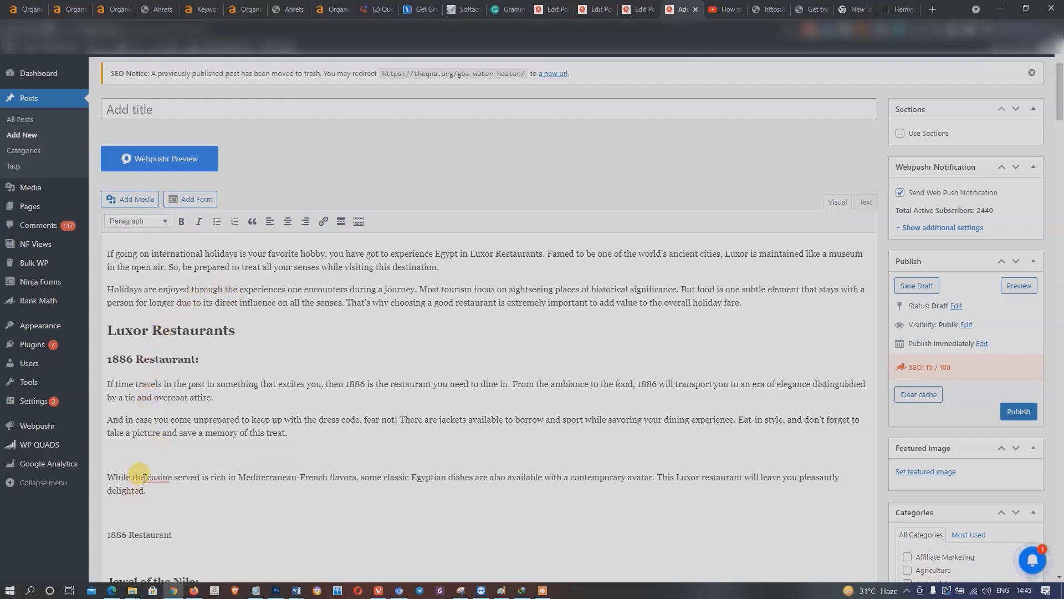
text(i)
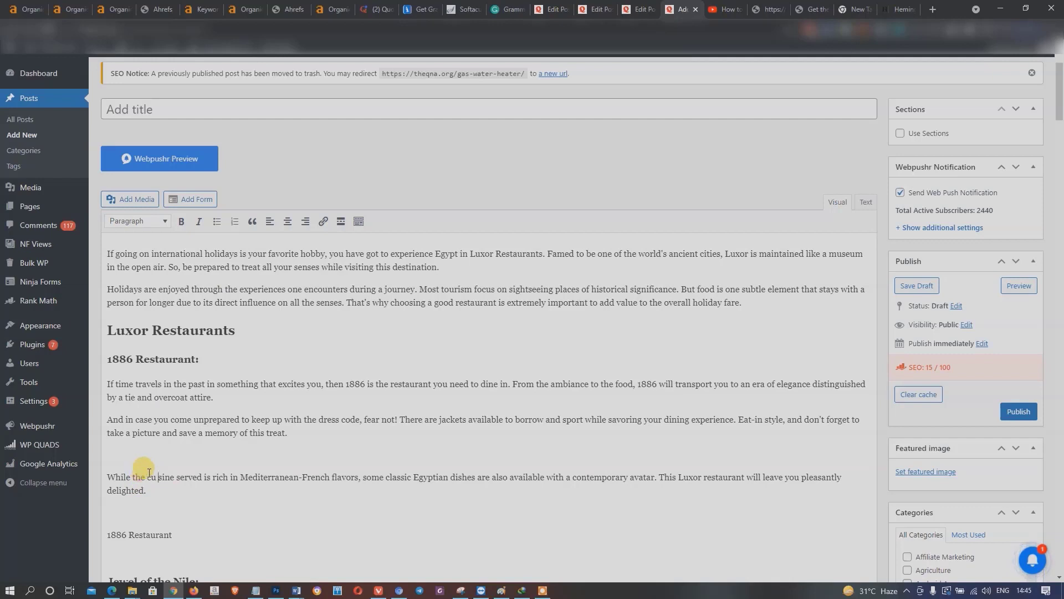
key(BackSpace)
text(i)
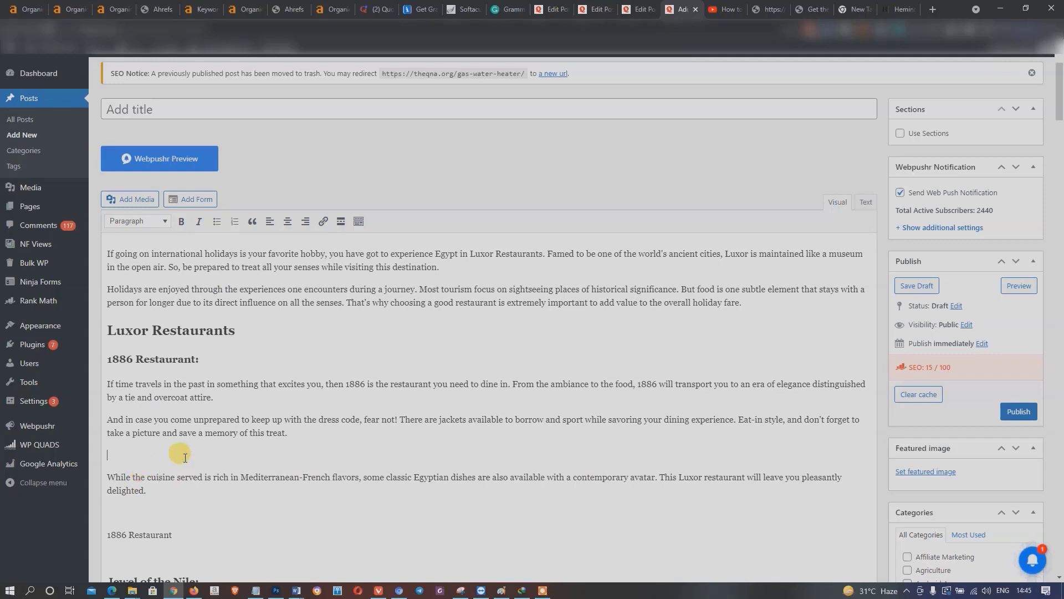
Remove the blank lines around the "While the cuisine" paragraph, the 1886 Restaurant caption and the Jewel of the Nile heading.
key(BackSpace)
key(BackSpace)
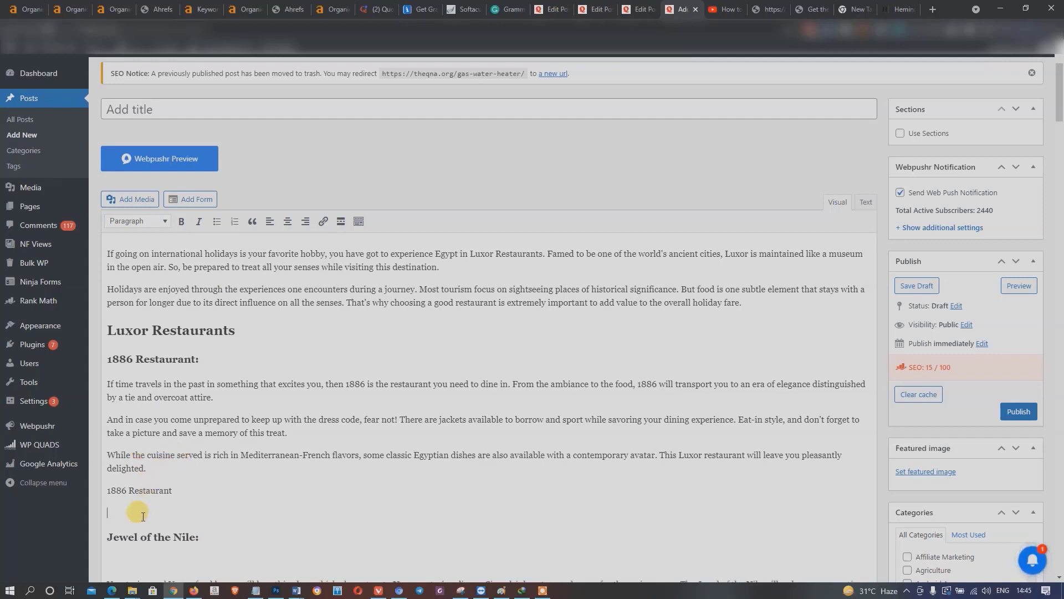
key(BackSpace)
click(156, 540)
key(BackSpace)
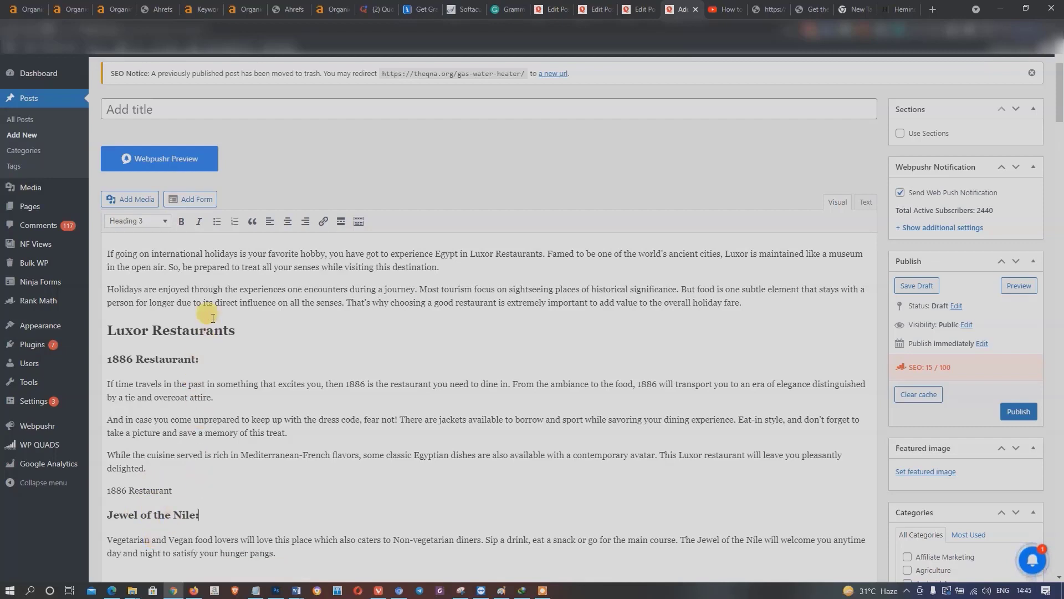
Check the heading level of the Luxor Restaurants title against the available paragraph formats.
scroll(211, 313, down, 1)
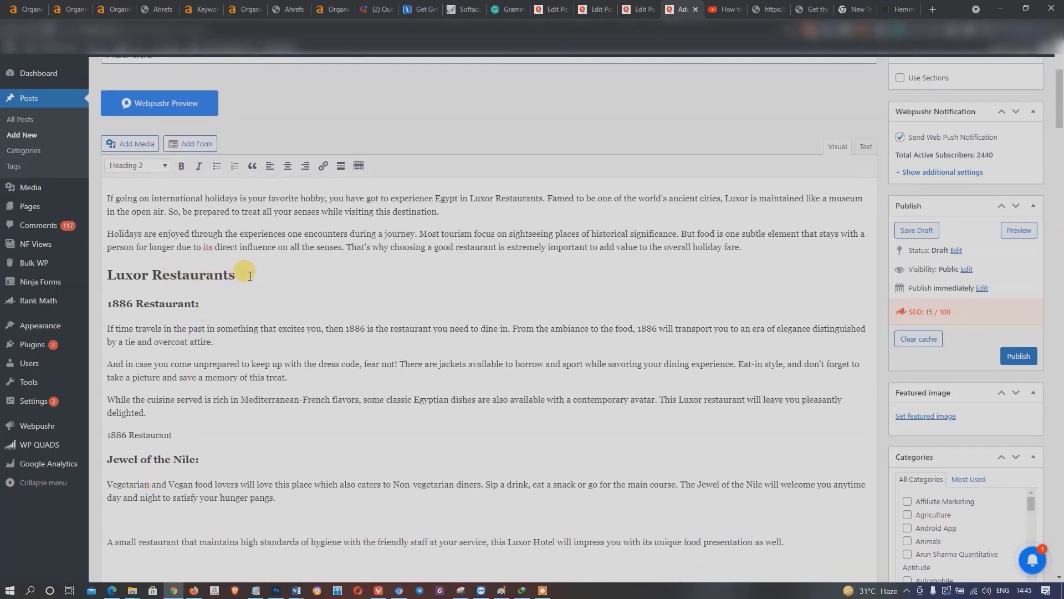
drag(238, 275, 79, 264)
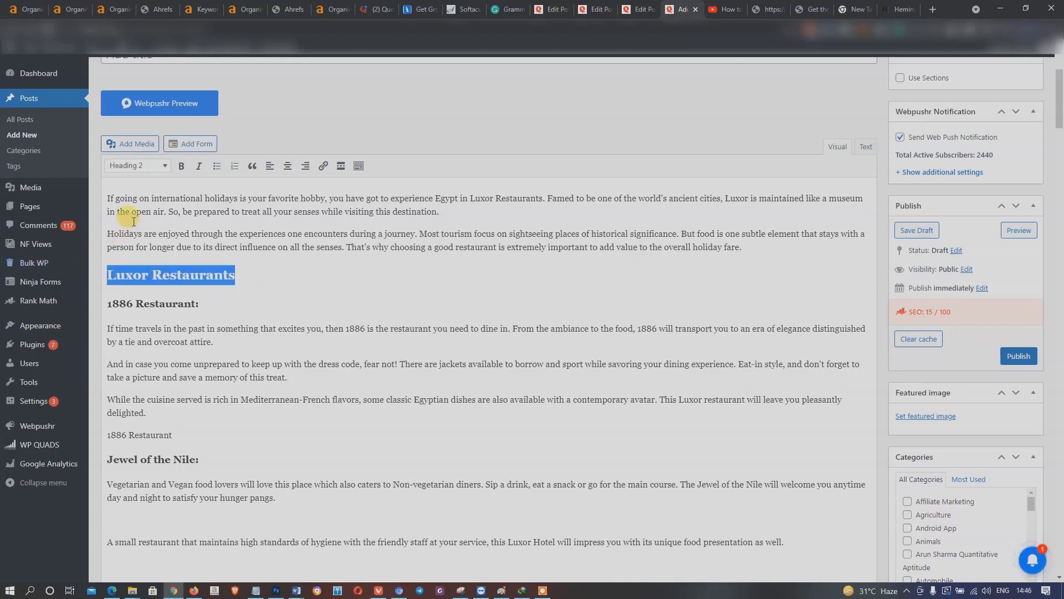
click(135, 166)
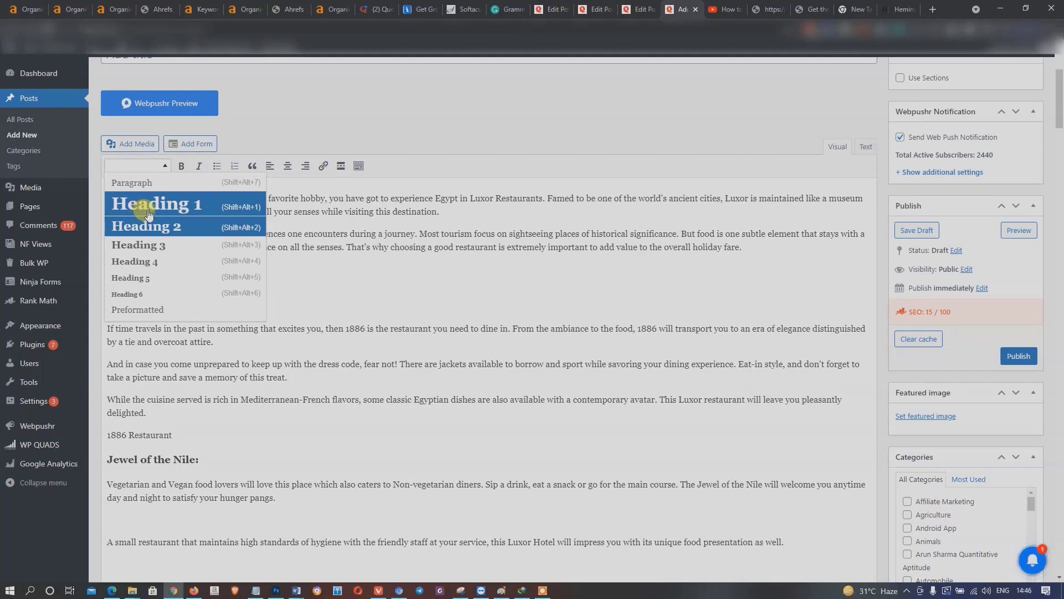
drag(317, 231, 327, 234)
scroll(348, 243, up, 2)
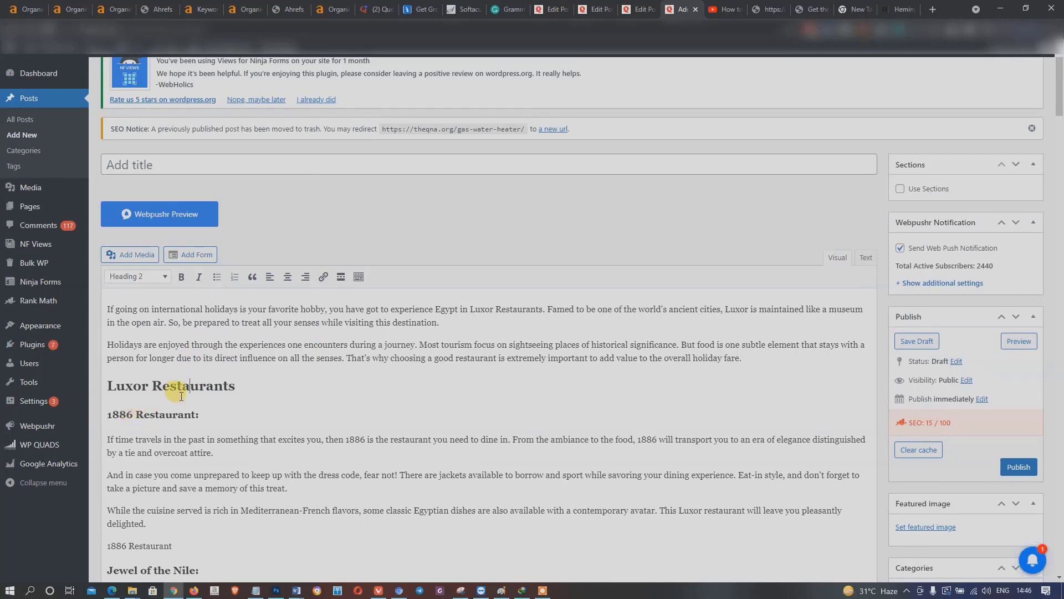
Remove the blank lines between the paragraphs of the Jewel of the Nile and Gerda's Garden sections.
scroll(144, 512, down, 4)
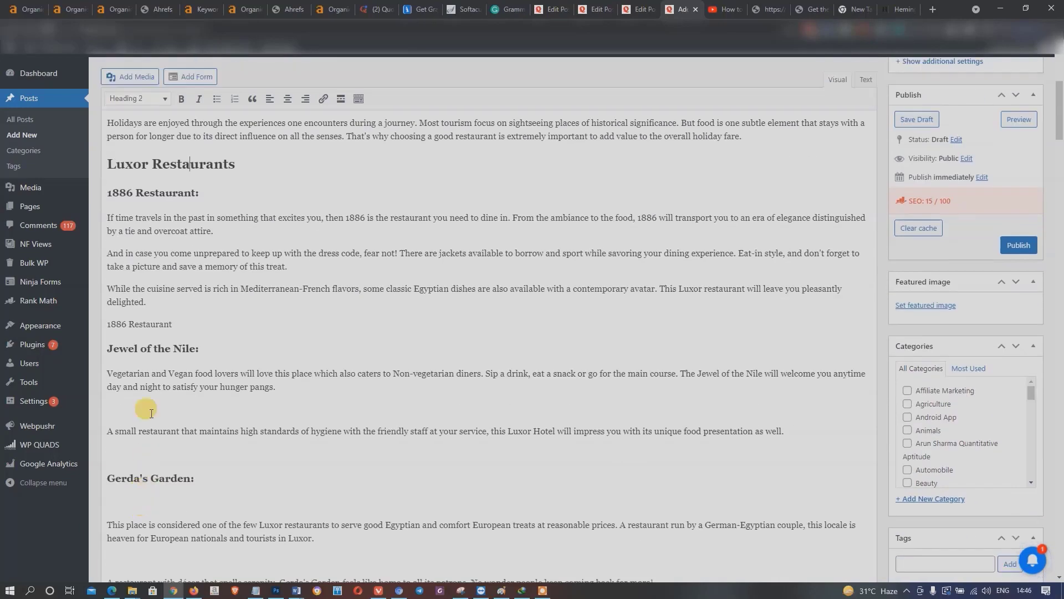
scroll(149, 342, up, 1)
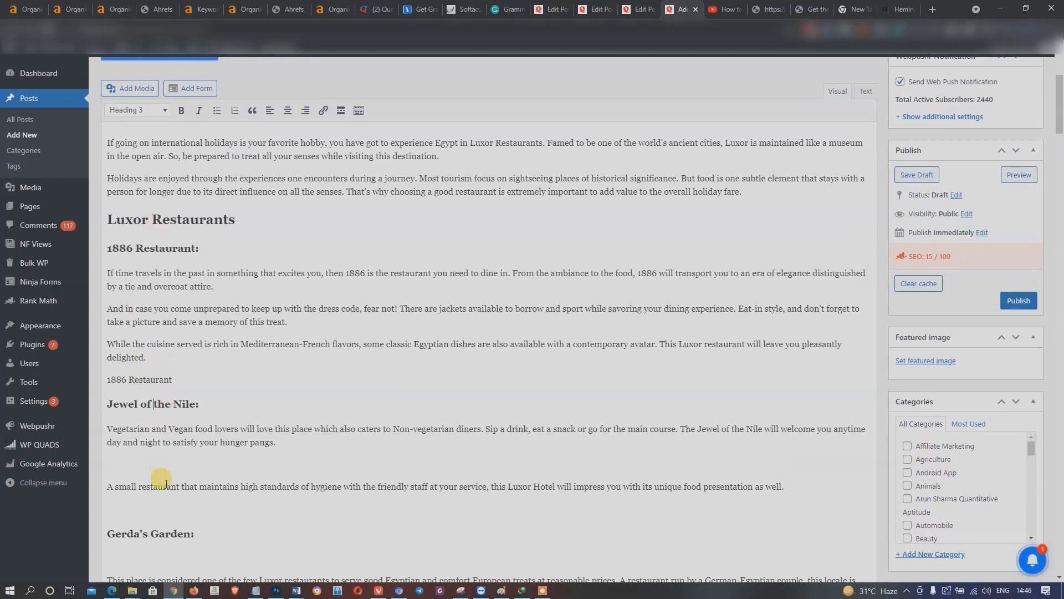
key(BackSpace)
click(146, 463)
key(BackSpace)
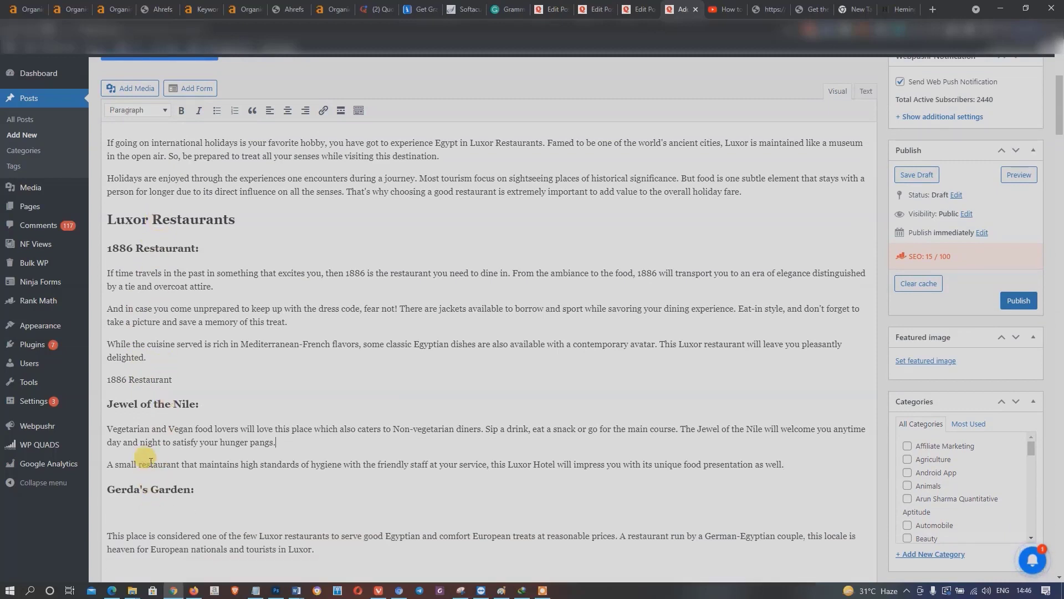
click(133, 515)
key(BackSpace)
scroll(139, 507, down, 1)
click(138, 490)
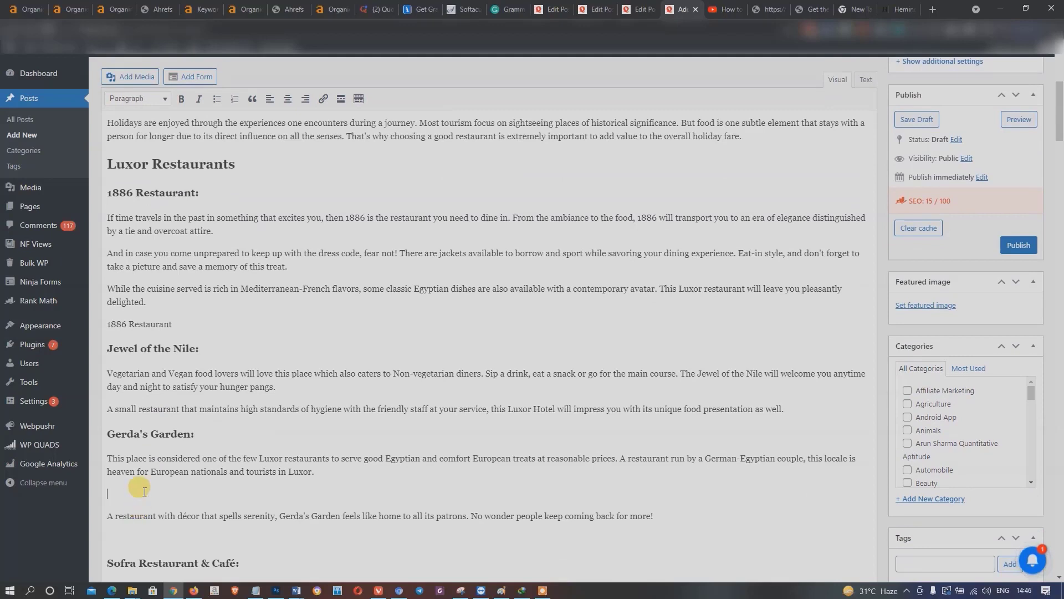
key(BackSpace)
Remove the blank lines in the Sofra Restaurant & Café section and directly below the A Taste of India heading.
scroll(266, 471, down, 2)
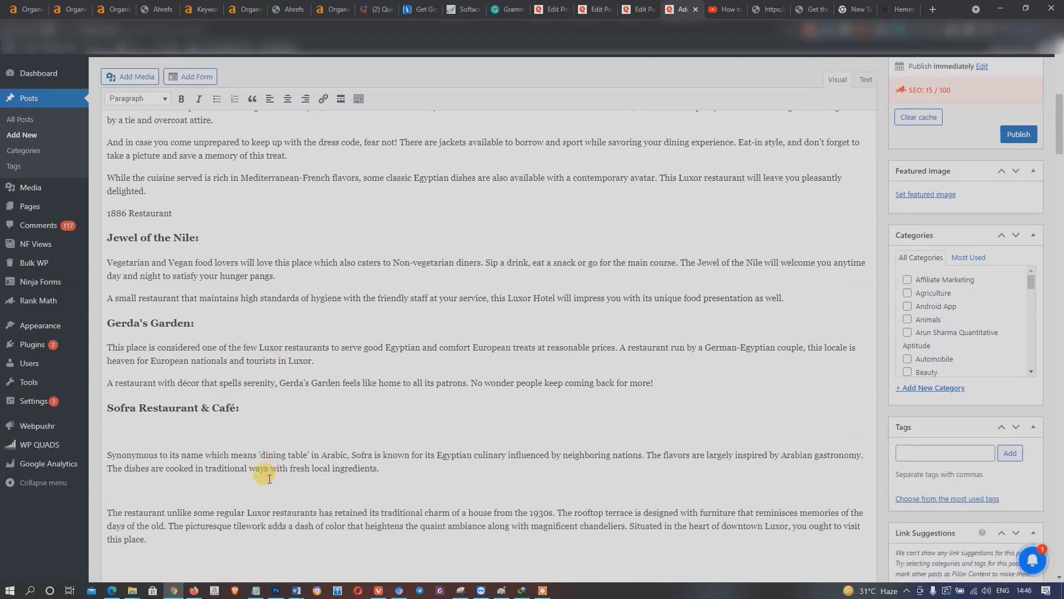
click(203, 427)
key(BackSpace)
key(BackSpace)
click(136, 518)
key(BackSpace)
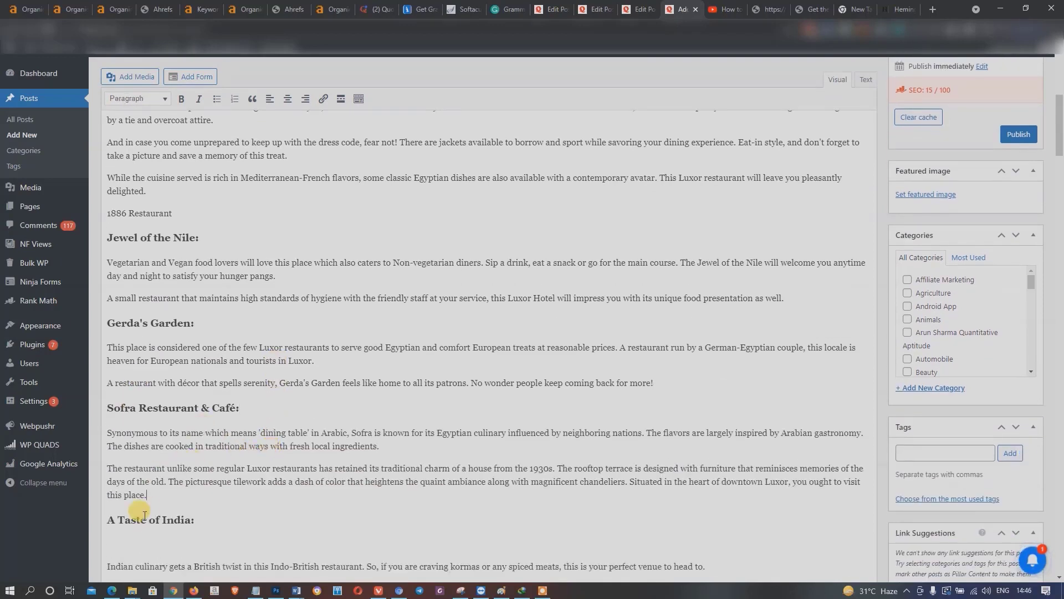
key(BackSpace)
scroll(193, 507, down, 3)
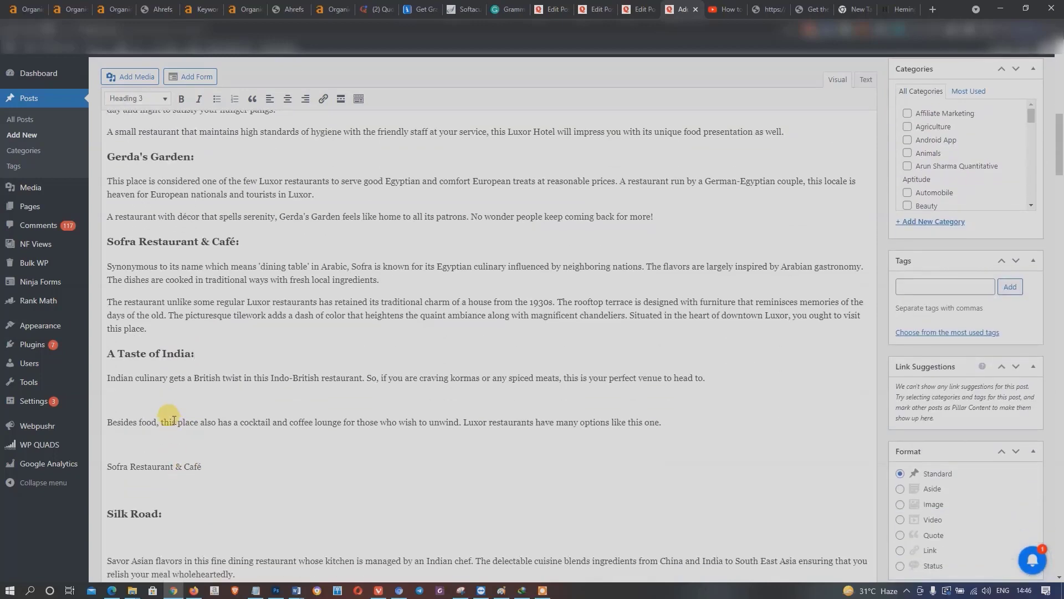
Remove the blank lines between the A Taste of India paragraphs and around the Sofra Restaurant & Café caption below them.
click(171, 405)
key(BackSpace)
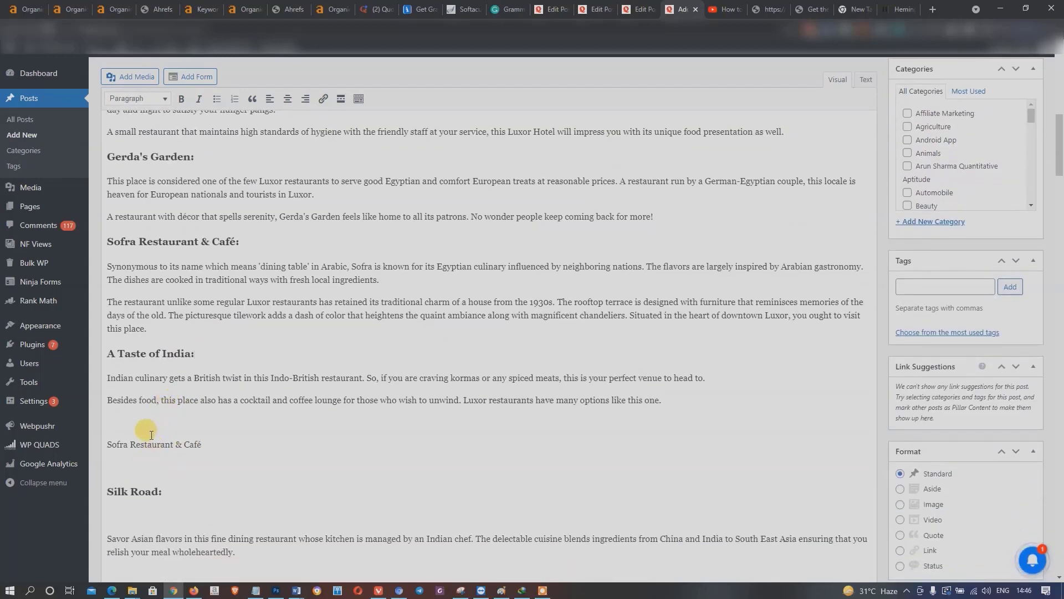
click(146, 422)
key(BackSpace)
click(143, 416)
key(BackSpace)
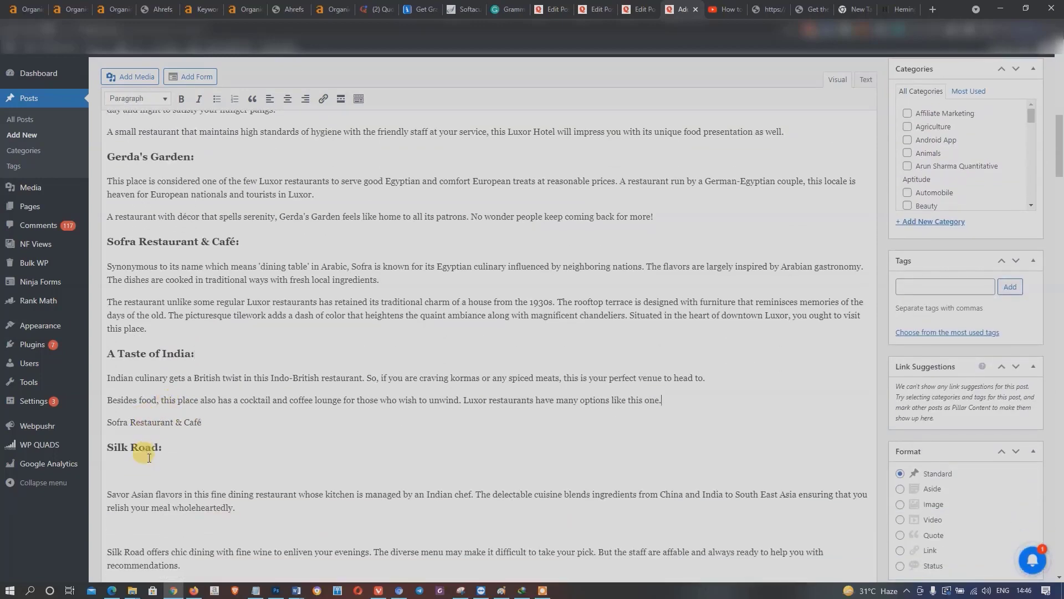
Remove the blank lines below the Silk Road heading and between the two paragraphs of its section.
key(BackSpace)
click(140, 501)
key(BackSpace)
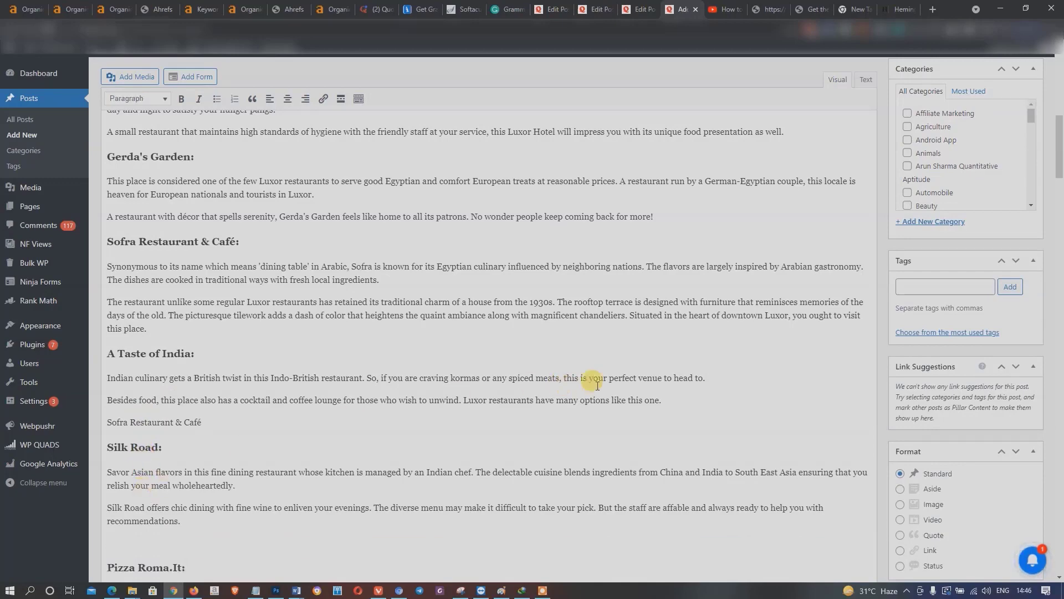
Examine the title, permalink and description fields in the Rank Math SEO snippet editor, and close it.
scroll(826, 395, up, 3)
scroll(826, 394, up, 10)
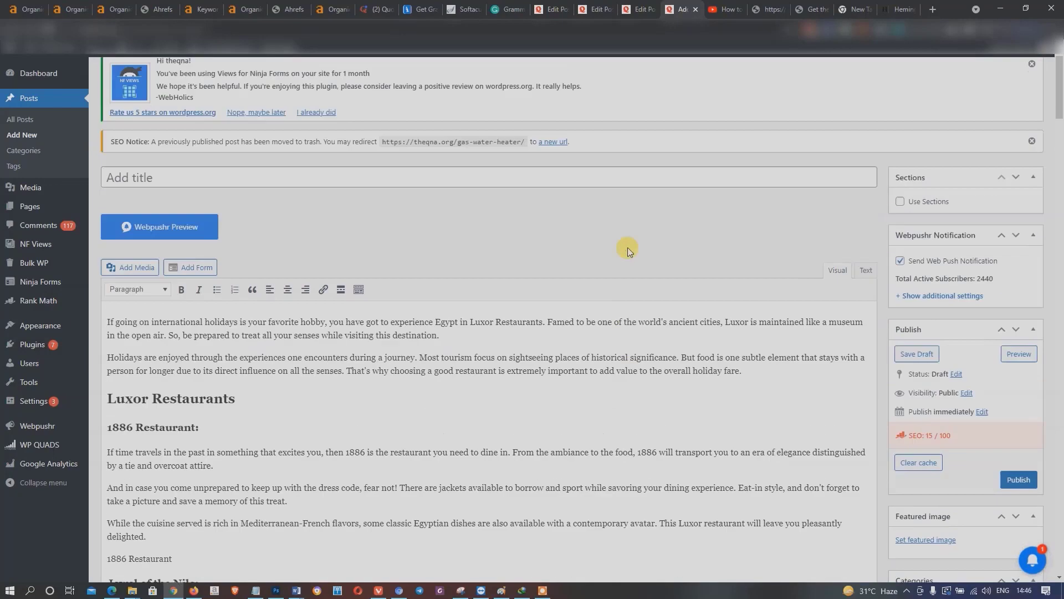
scroll(904, 411, down, 1)
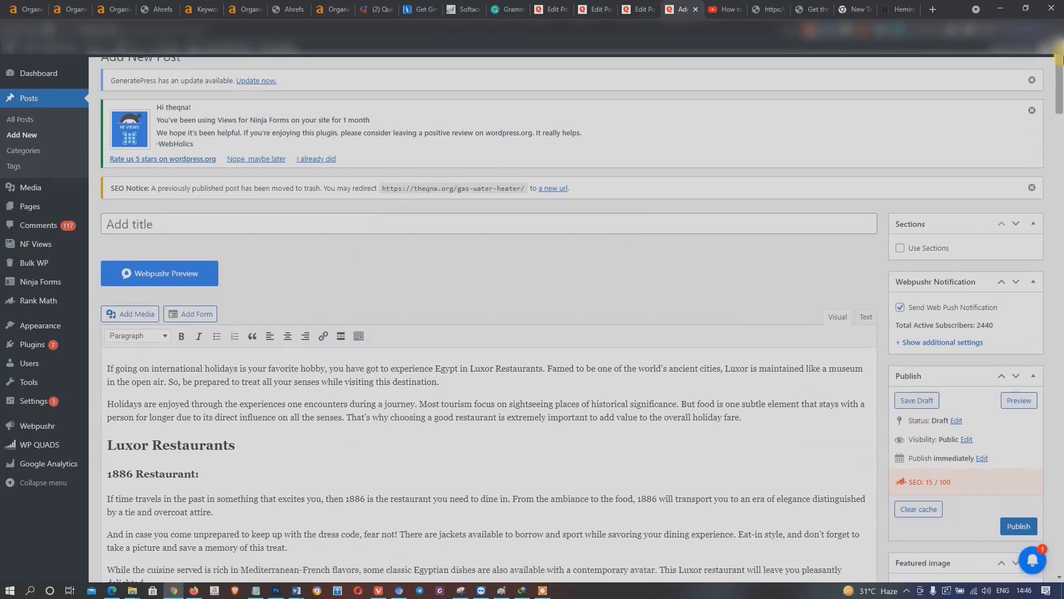
drag(1057, 91, 1043, 446)
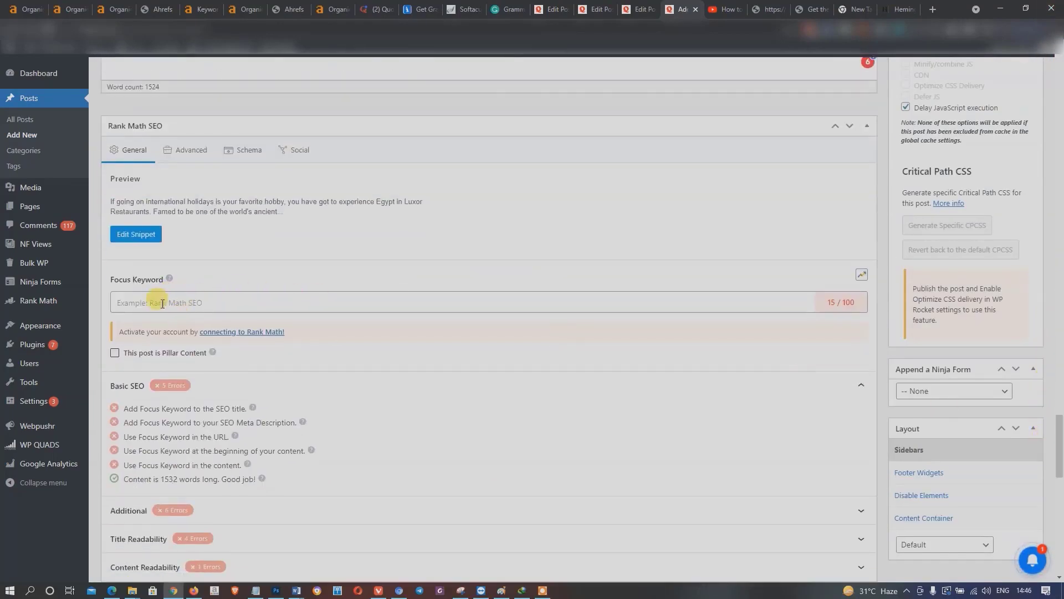
click(139, 233)
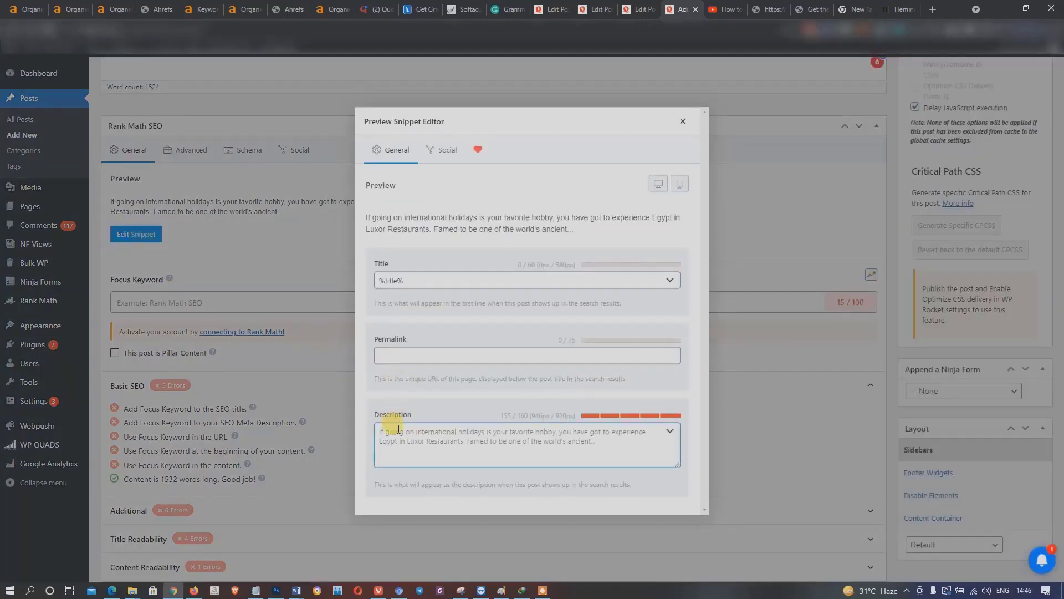
click(682, 122)
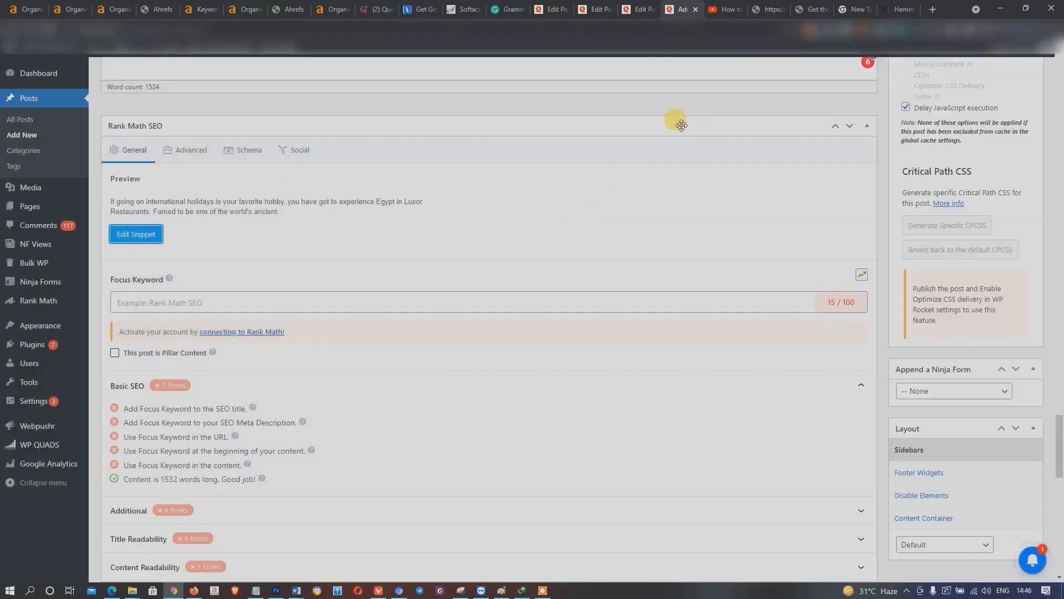
Save the Luxor restaurants post as a draft.
drag(1060, 440, 1058, 260)
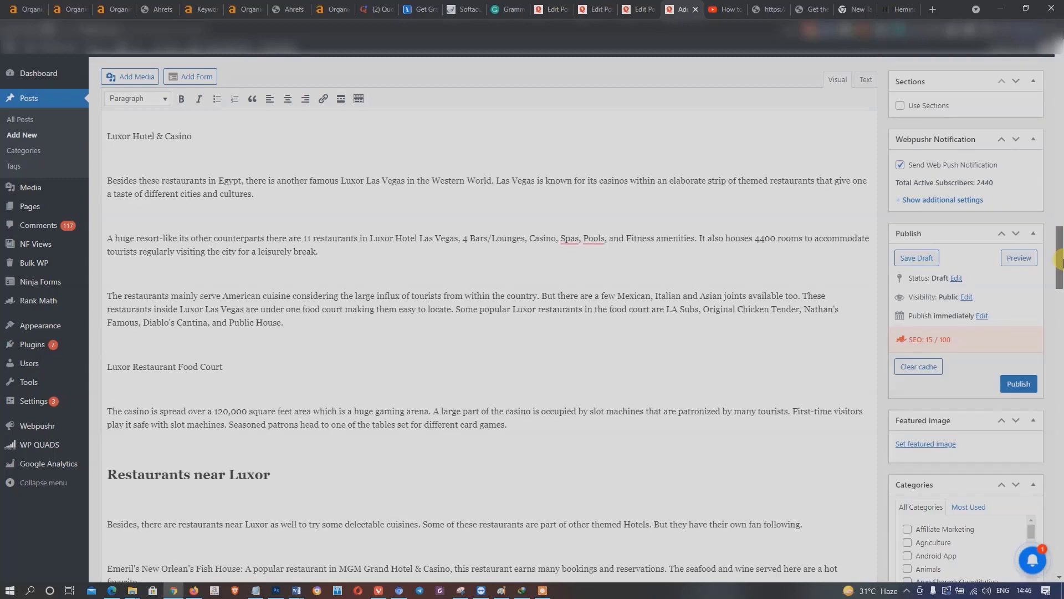
click(919, 258)
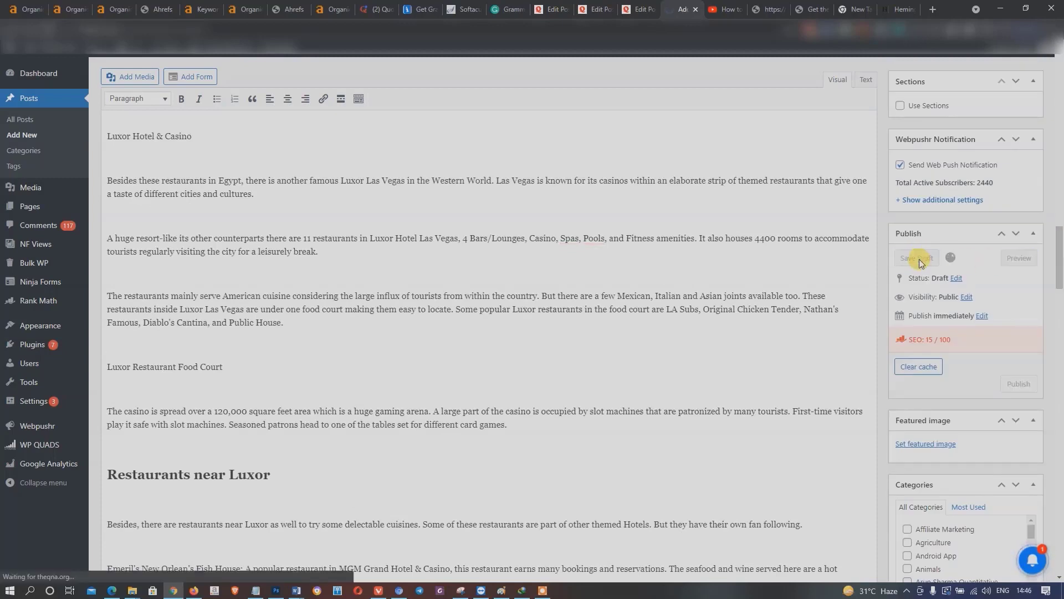